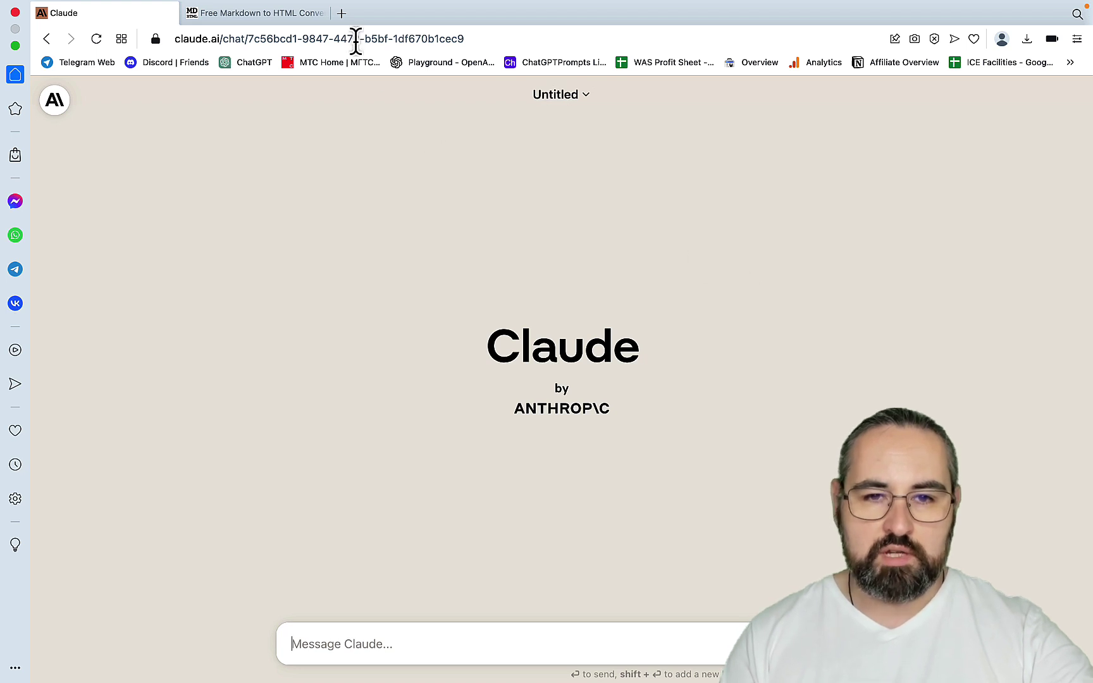
# Step: Search Google for 'can dogs eat longan' and review the featured snippet and related questions
pyautogui.click(343, 15)
pyautogui.write('can')
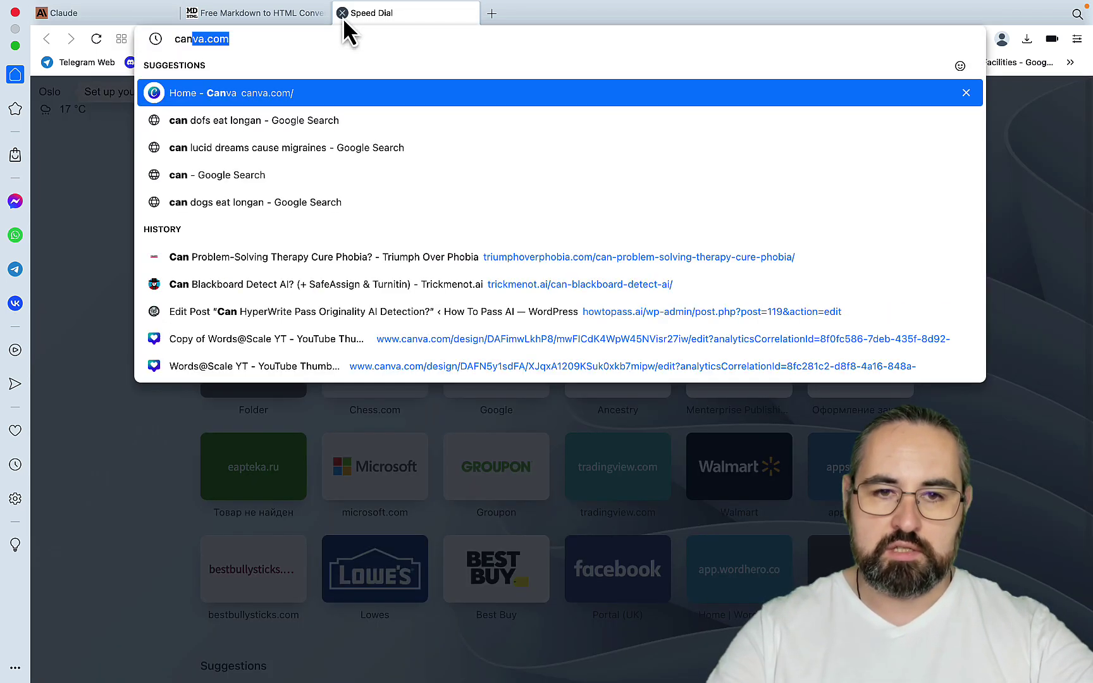
pyautogui.write(' d')
pyautogui.press('Return')
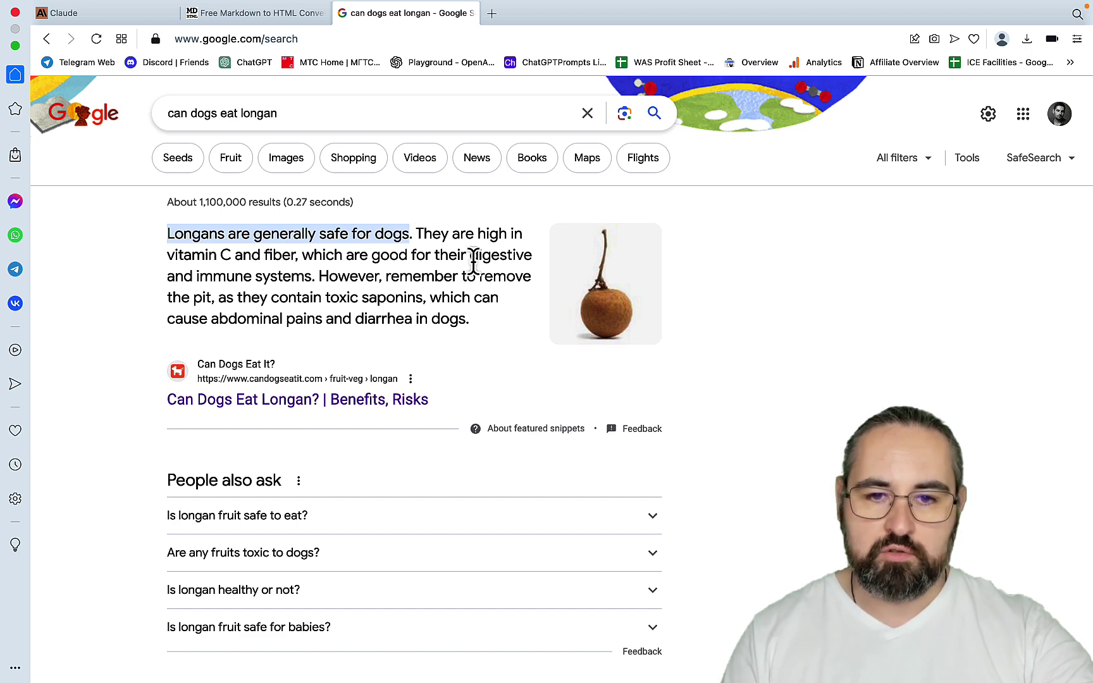
pyautogui.scroll(-1, 474, 260)
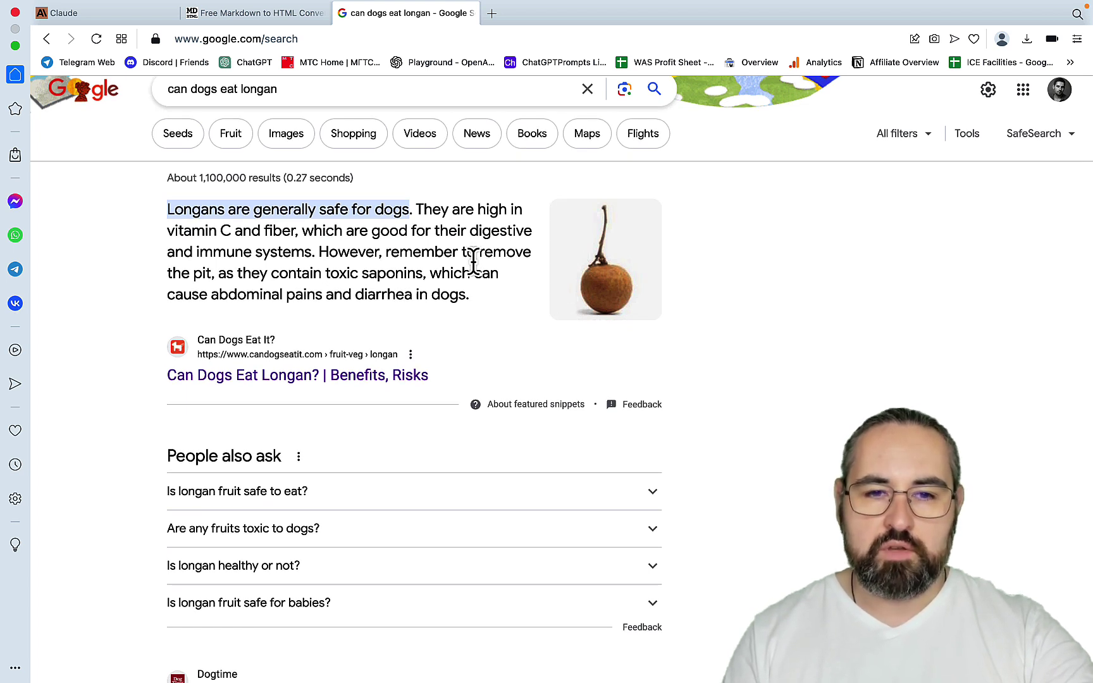
pyautogui.scroll(-10, 473, 260)
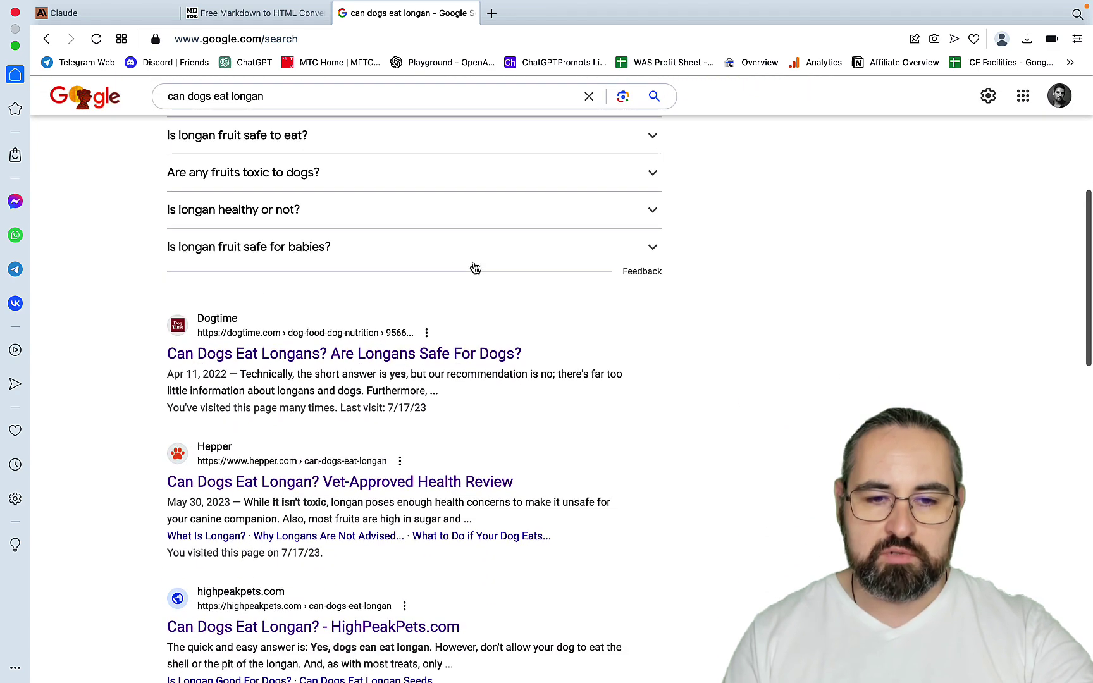
pyautogui.scroll(-2, 474, 267)
pyautogui.scroll(12, 474, 267)
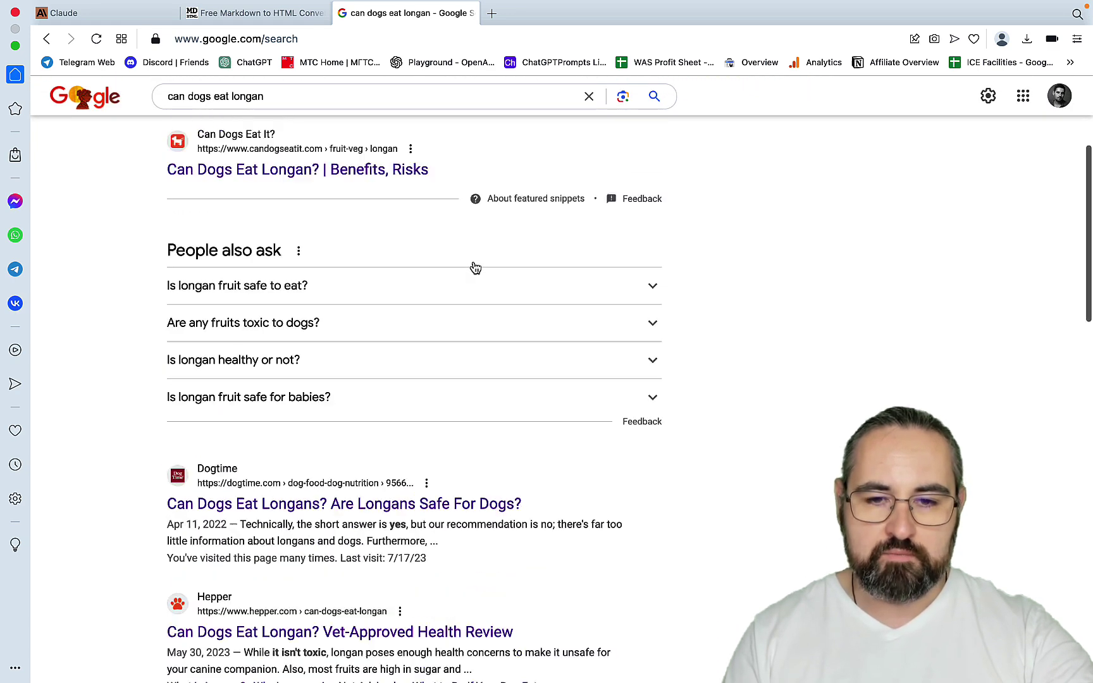
pyautogui.scroll(1, 474, 266)
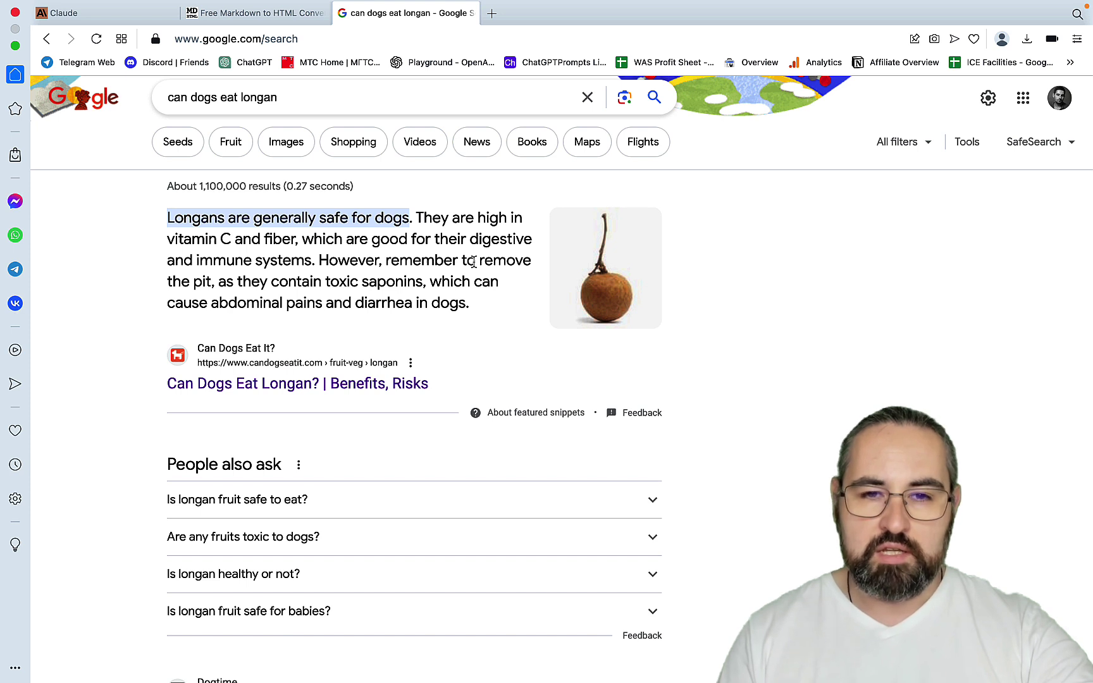
# Step: Back in Claude, attach Article 1.docx through Article 3.docx to a new message
pyautogui.click(343, 13)
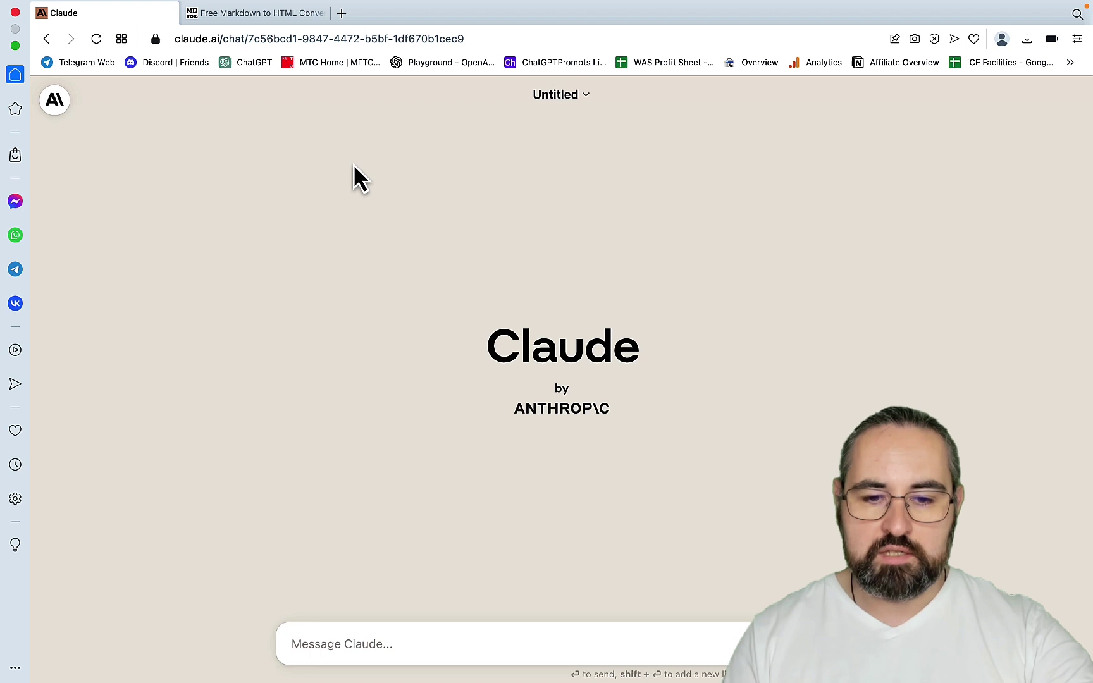
pyautogui.click(714, 644)
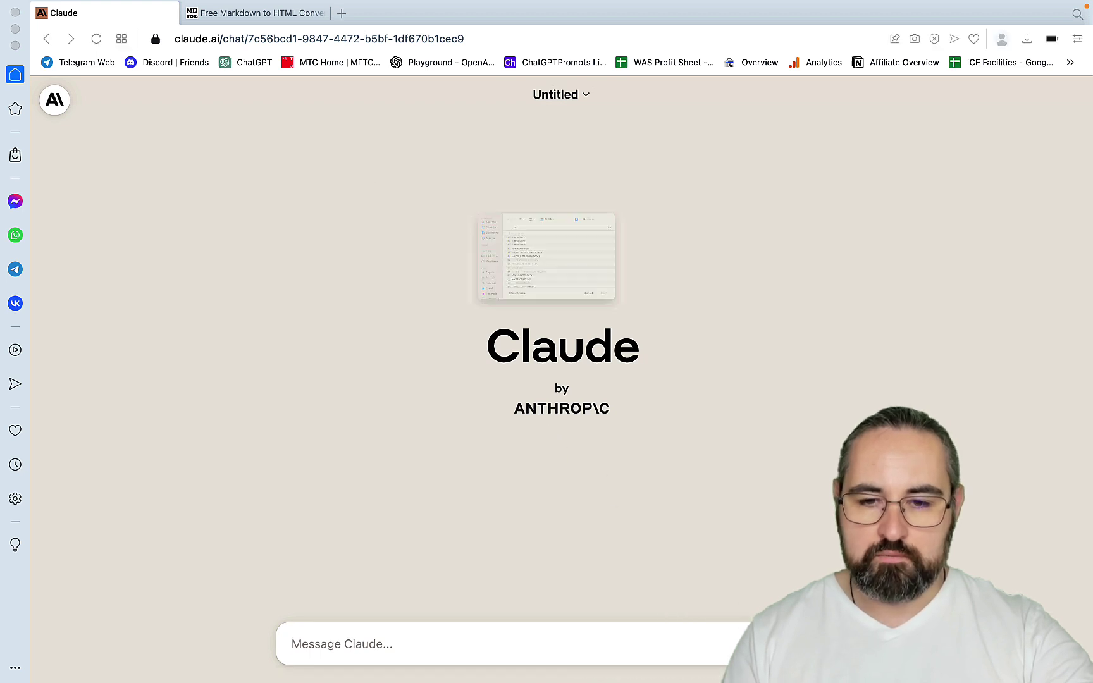
pyautogui.click(453, 211)
pyautogui.keyDown('shift'); pyautogui.click(445, 182); pyautogui.keyUp('shift')
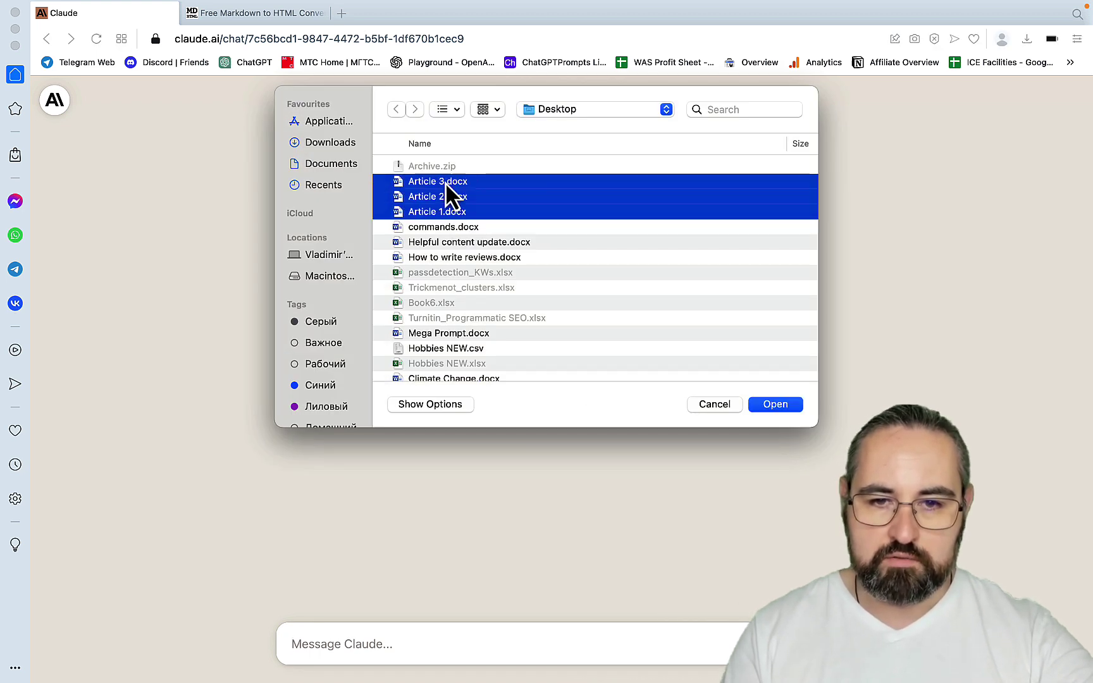
pyautogui.click(777, 404)
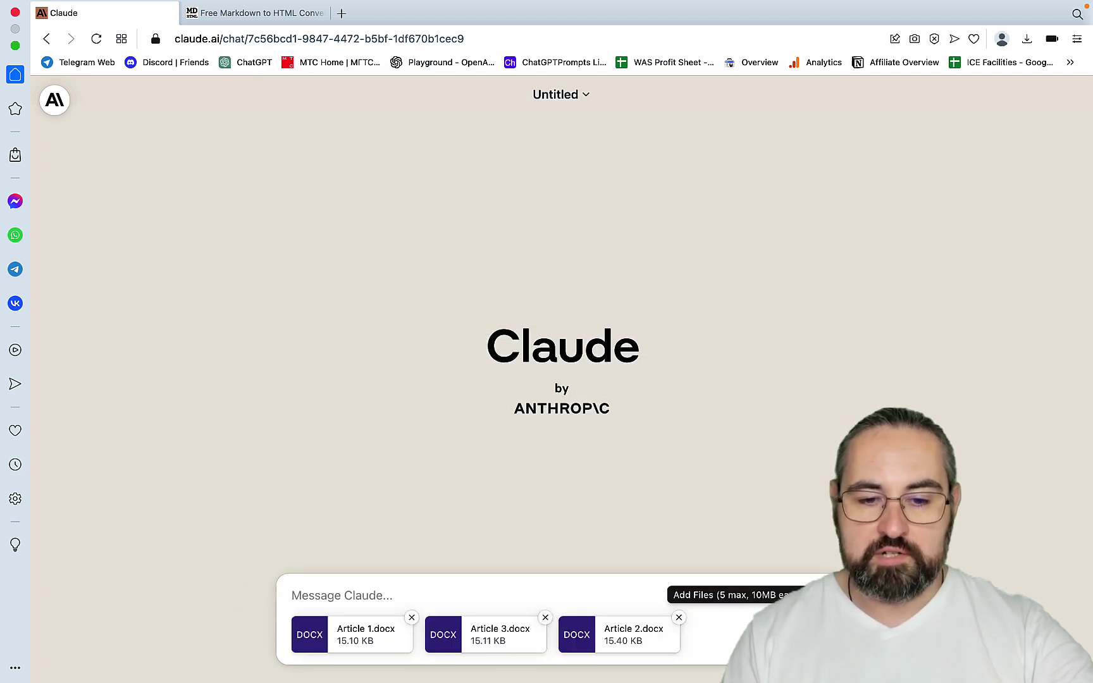
# Step: Send the LSI keyword extraction request for the seed keyword 'Can dogs eat longan'
pyautogui.write('extract LSI keywords from Article 1, Article 2 and Article 3')
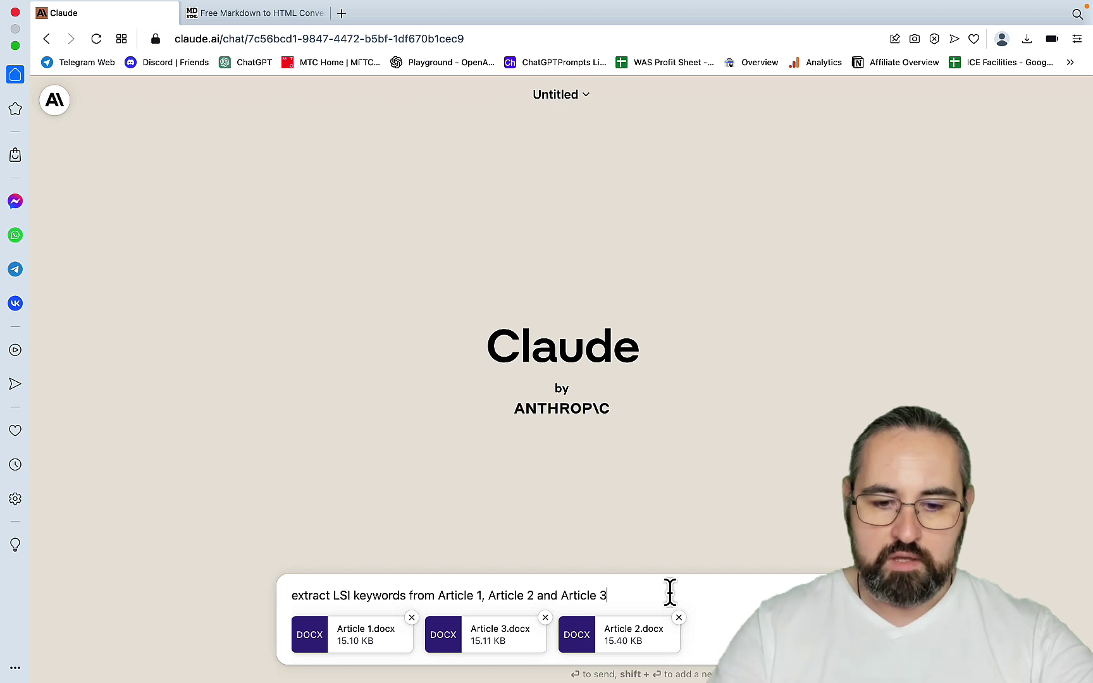
pyautogui.write('for the see')
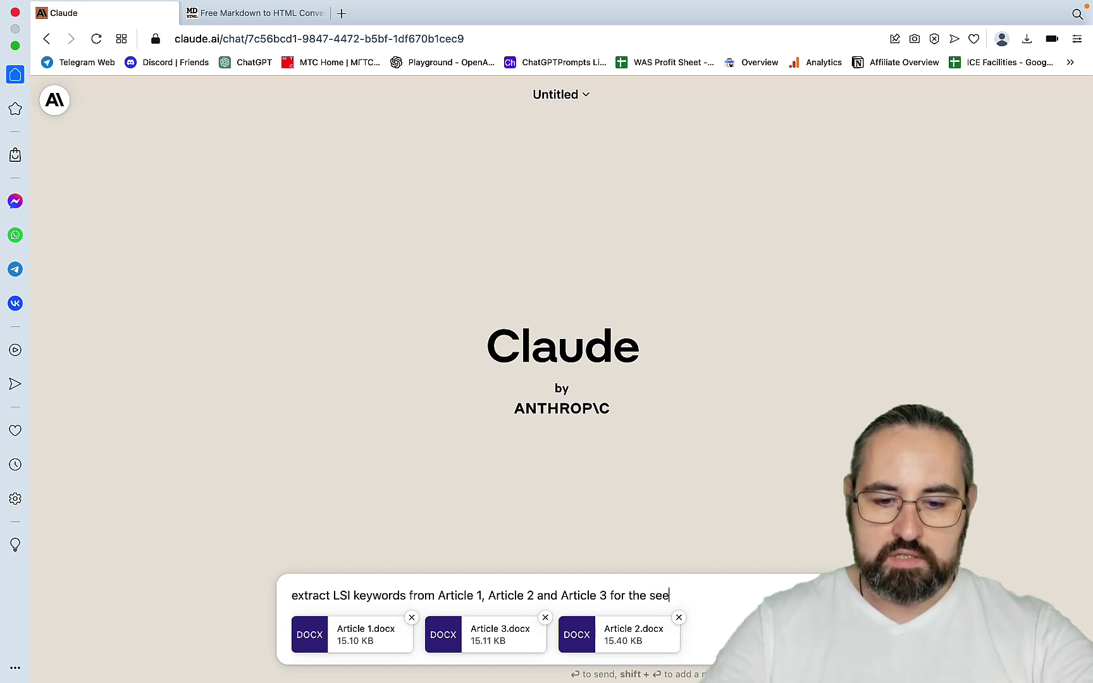
pyautogui.write('d keyword of')
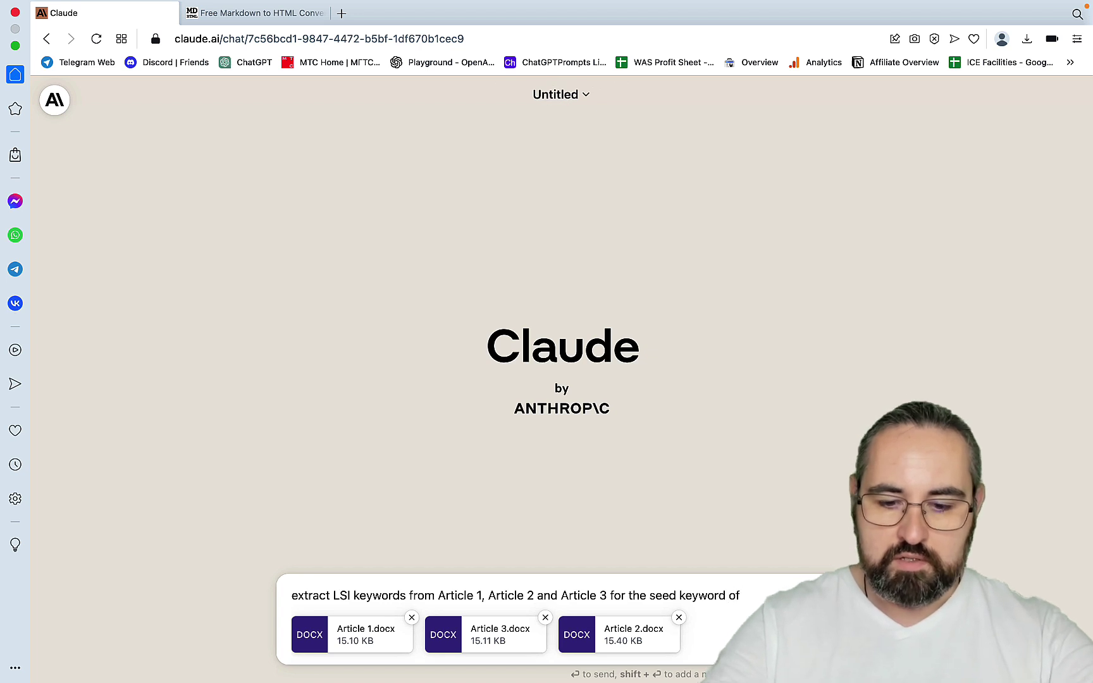
pyautogui.write(' "Can dogs e')
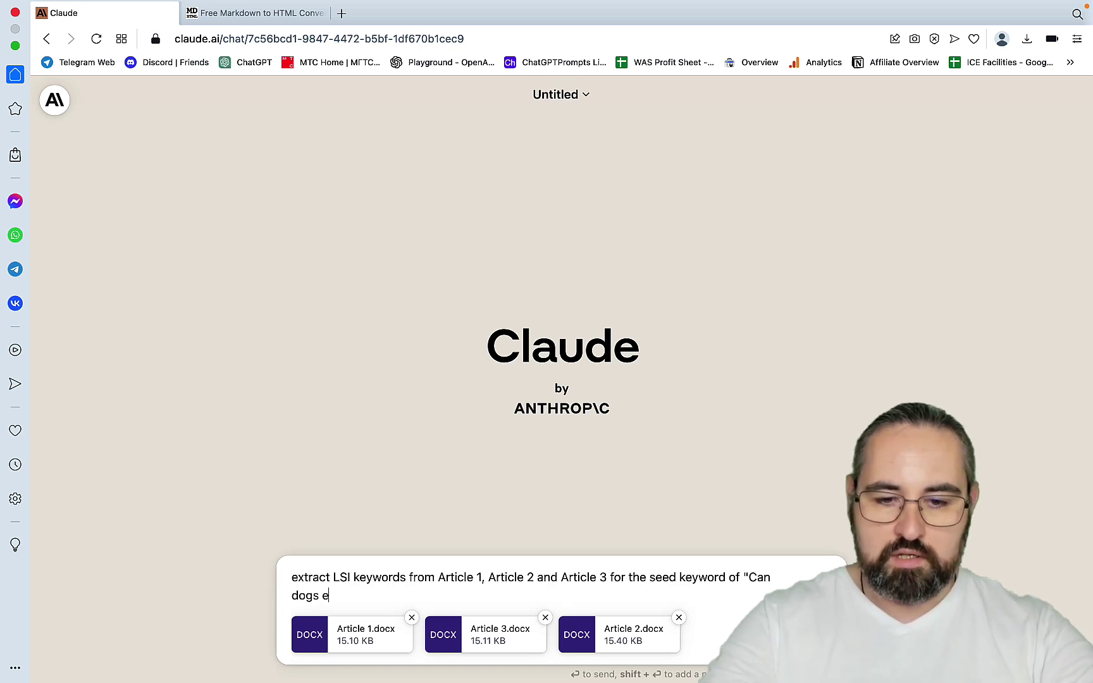
pyautogui.write('at longan"')
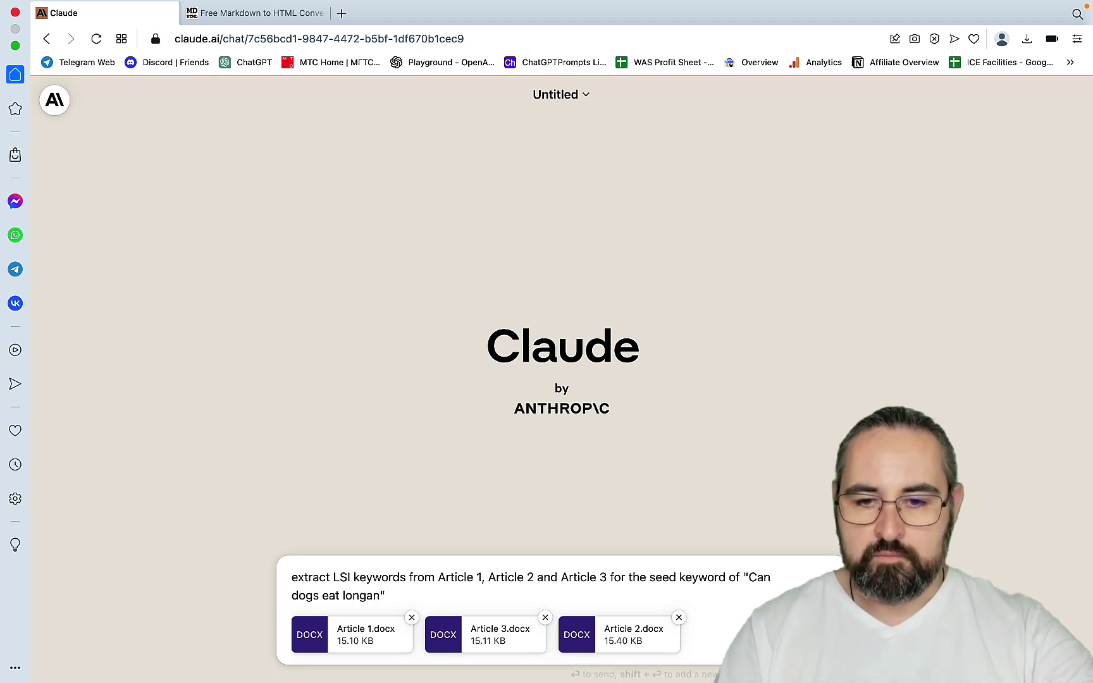
pyautogui.press('Return')
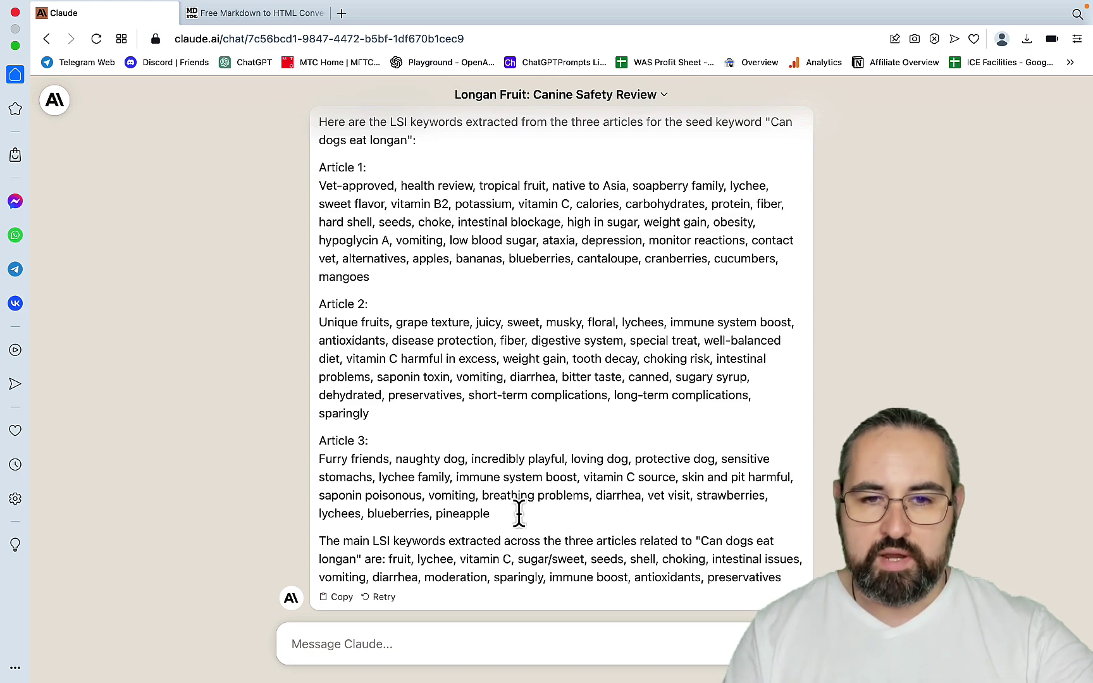
# Step: Let Claude finish the per-article LSI keyword lists, then focus the message box
pyautogui.click(335, 646)
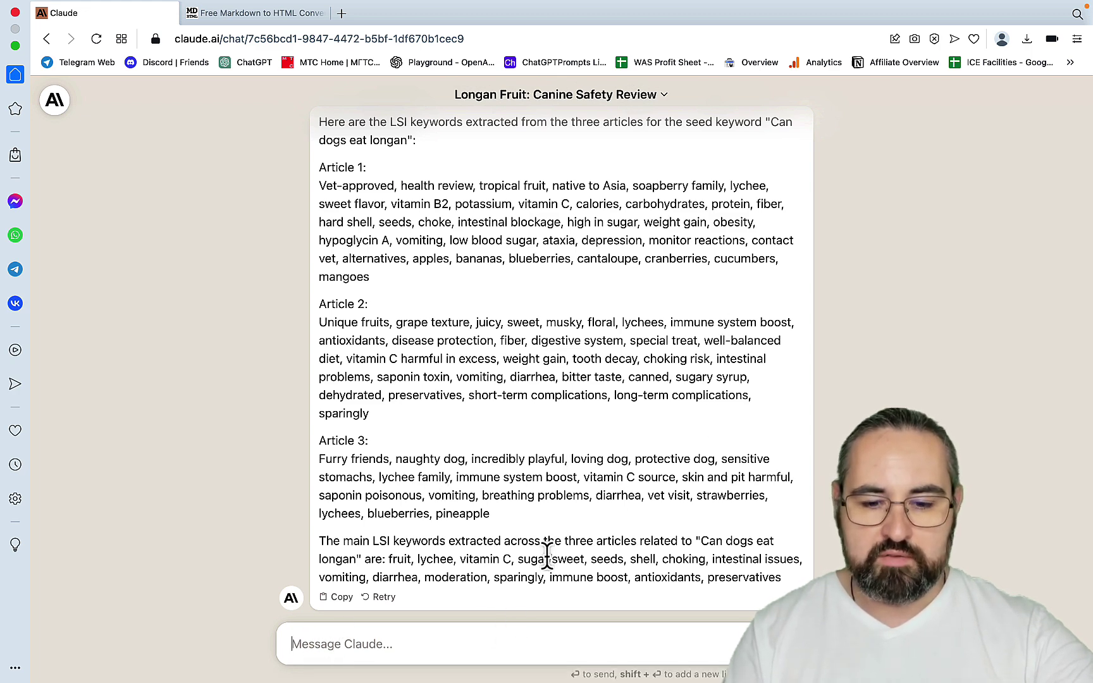
# Step: Request a ten-section Roman-numeral outline from the LSI keywords, then paste the section I prompt
pyautogui.write('based on  Article 1, Article 2 and Article 3 generate an outline for the above seed keyword with the use of LSI keywords, use roman letters and no more than 10')
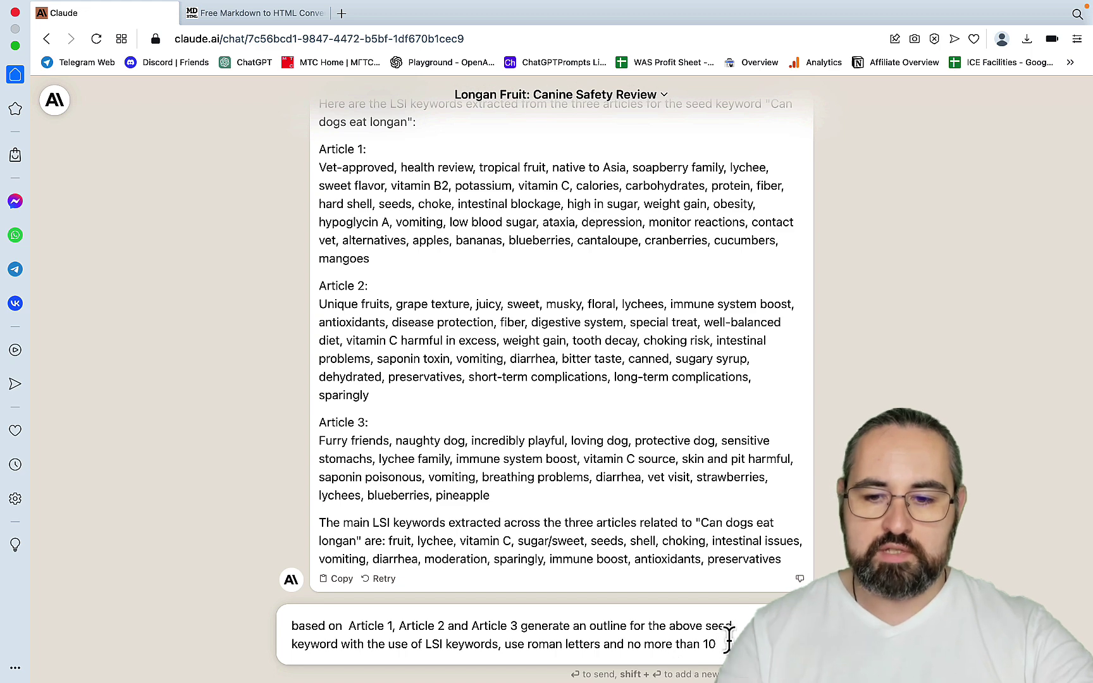
pyautogui.press('Return')
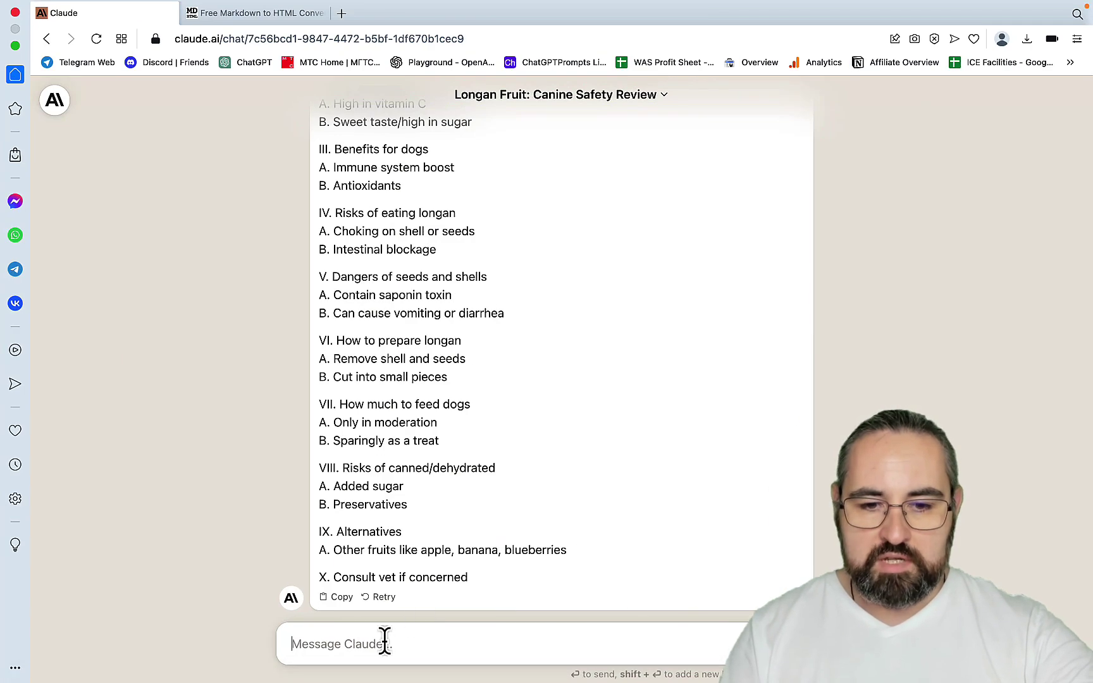
pyautogui.write('use markdown formatting to write 100 words for section I. Use bolded words, include lists and table where relevant. Try to use as many of the LSI keywords from the LSI Keywords list as possible.')
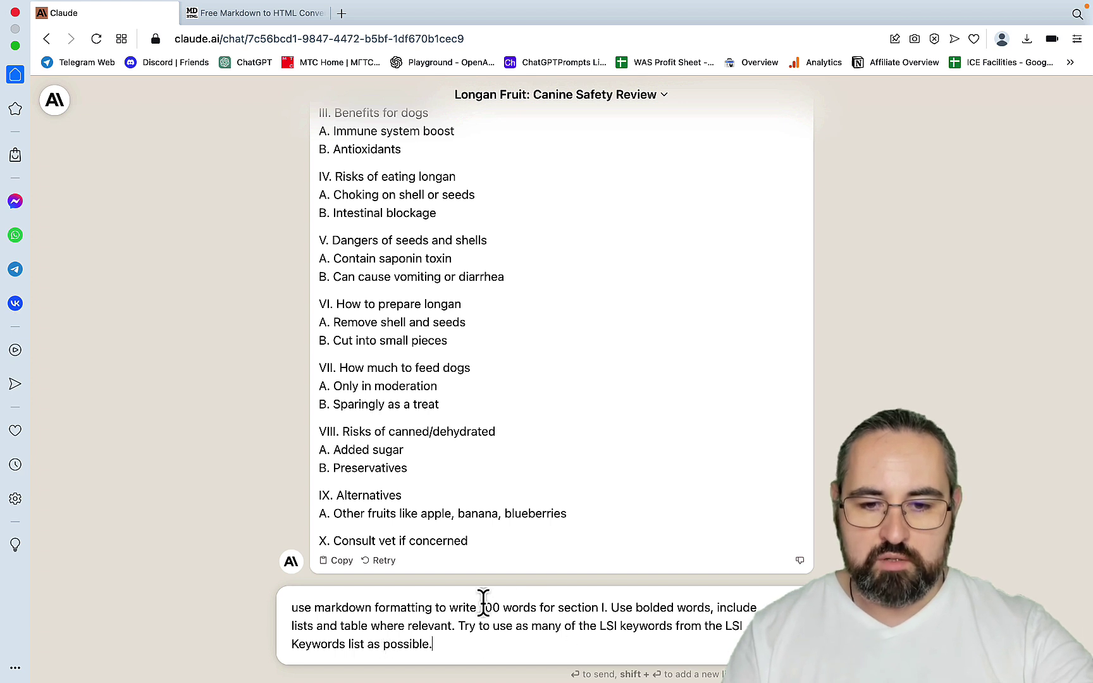
# Step: Get a 100-word markdown introduction on longan with bolded keywords and bullets, and copy it
pyautogui.click(606, 605)
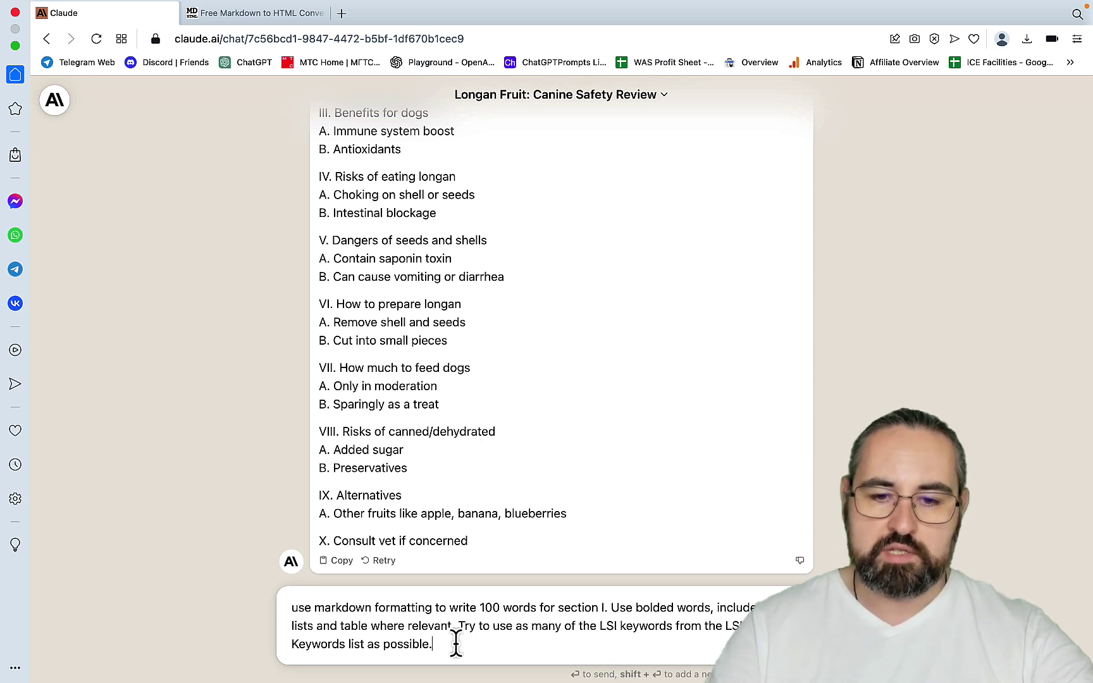
pyautogui.press('Return')
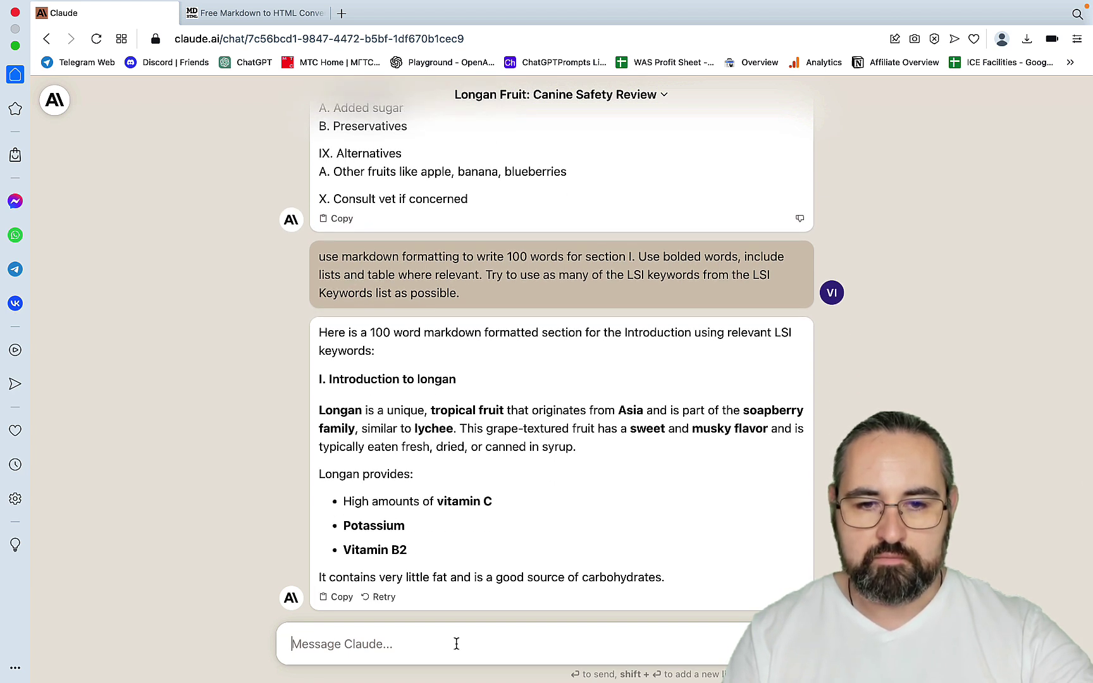
pyautogui.click(339, 598)
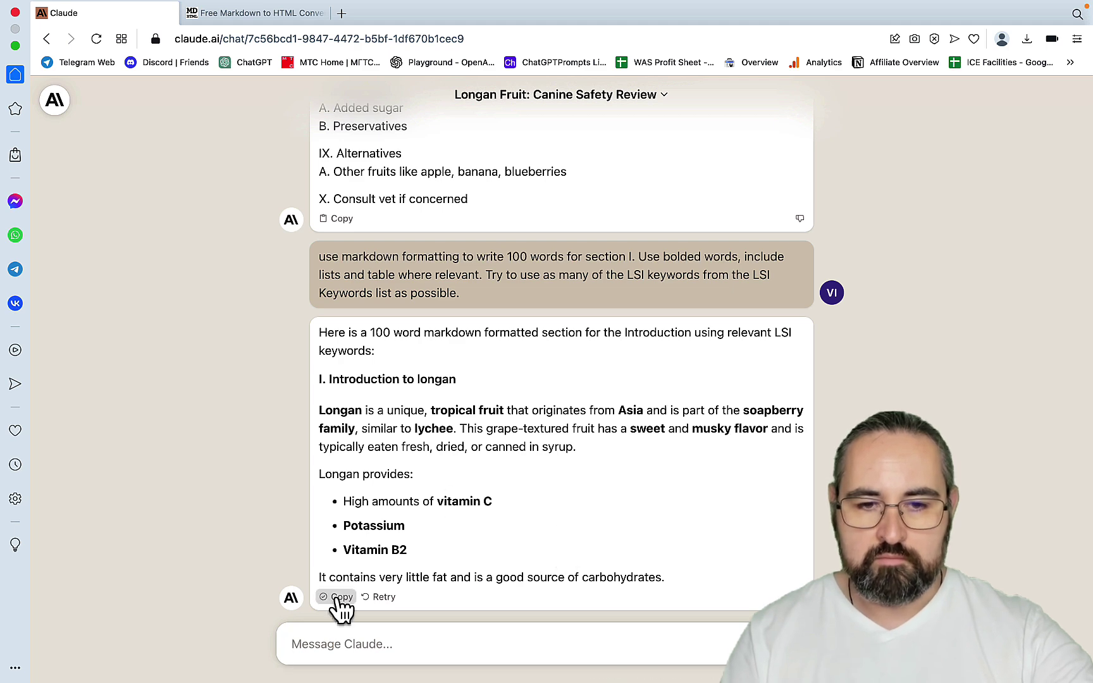
# Step: Paste the introduction into the converter and delete Claude's preface so it starts with the heading
pyautogui.click(258, 18)
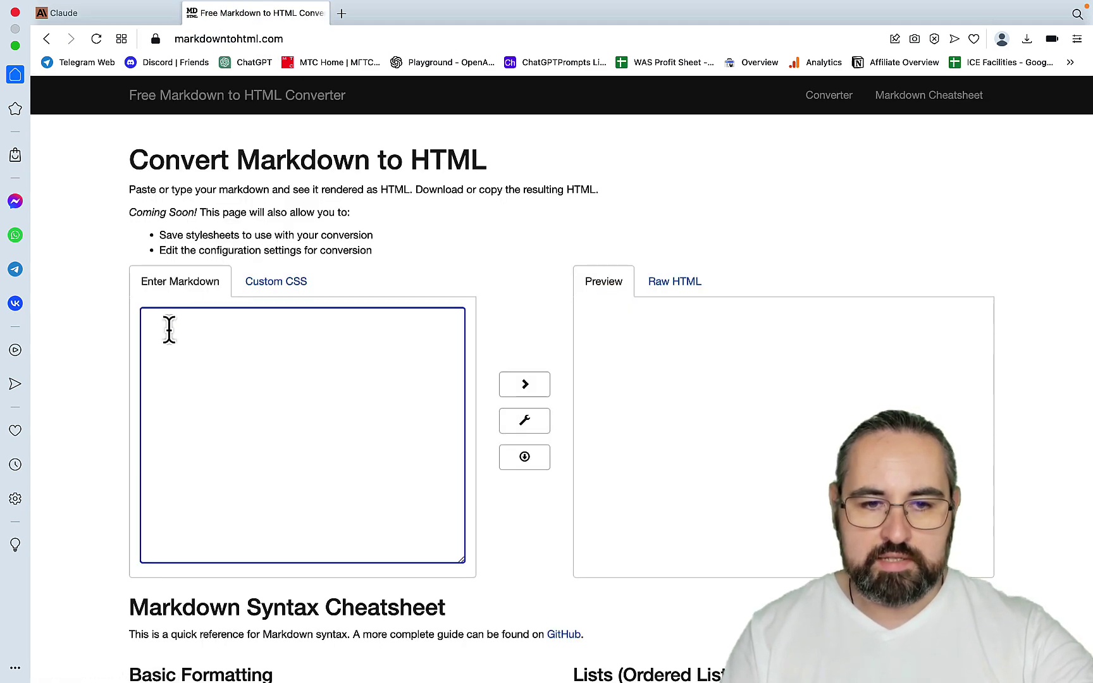
pyautogui.press('super+v')
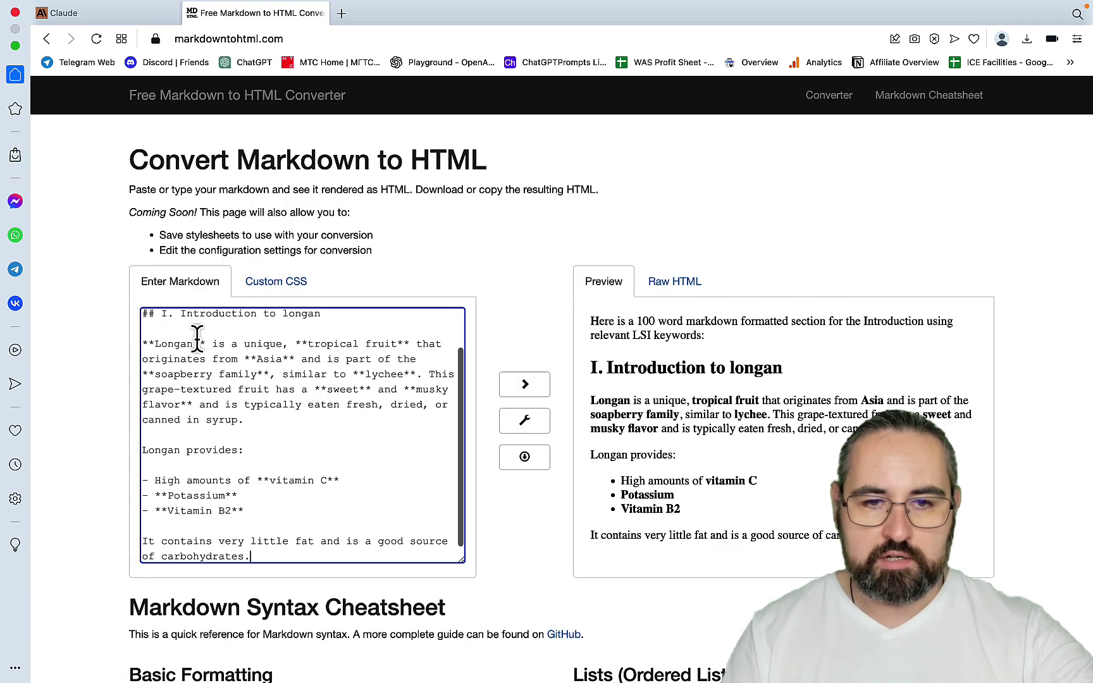
pyautogui.press('super+a')
pyautogui.click(247, 437)
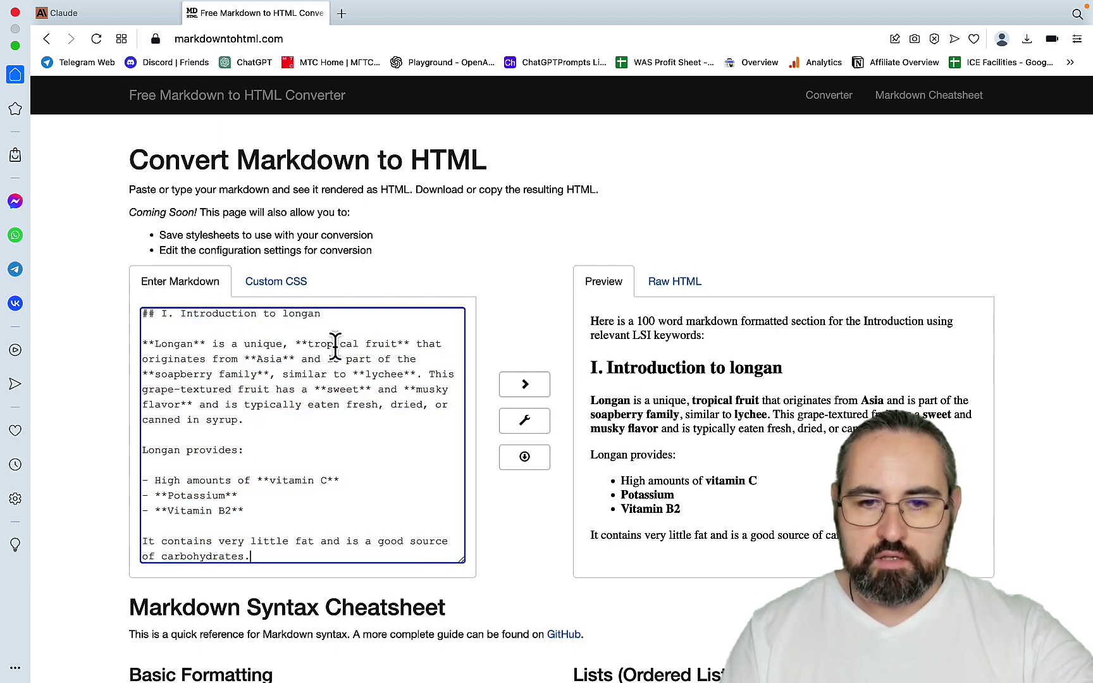
pyautogui.scroll(2, 229, 380)
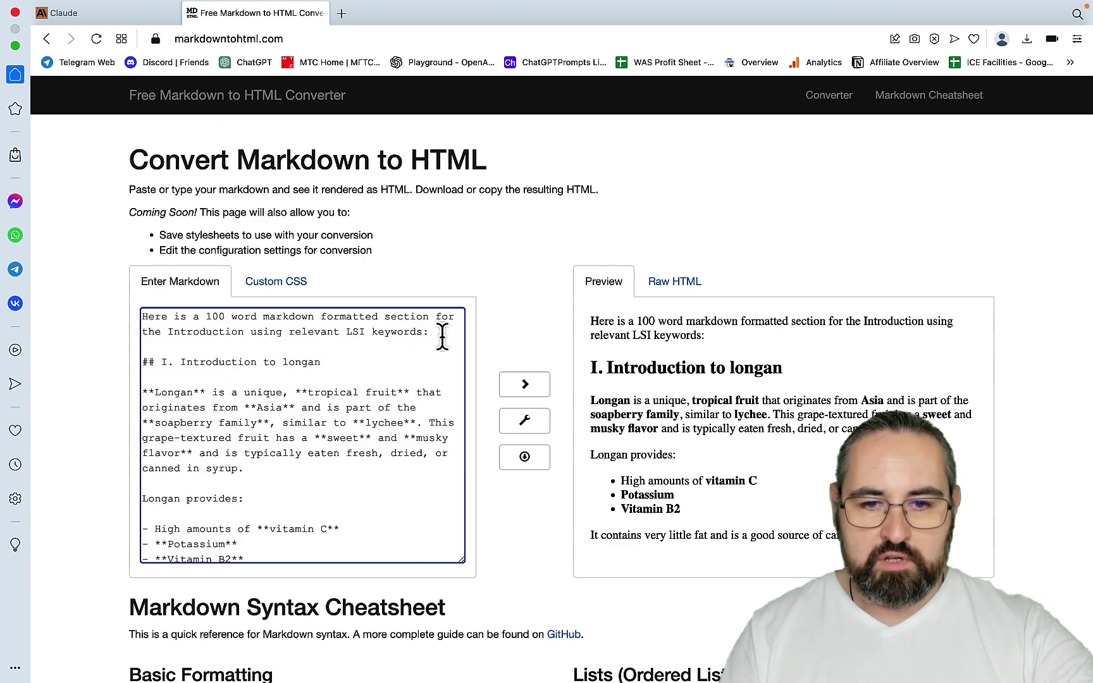
pyautogui.moveTo(437, 334); pyautogui.dragTo(110, 329)
pyautogui.press('BackSpace')
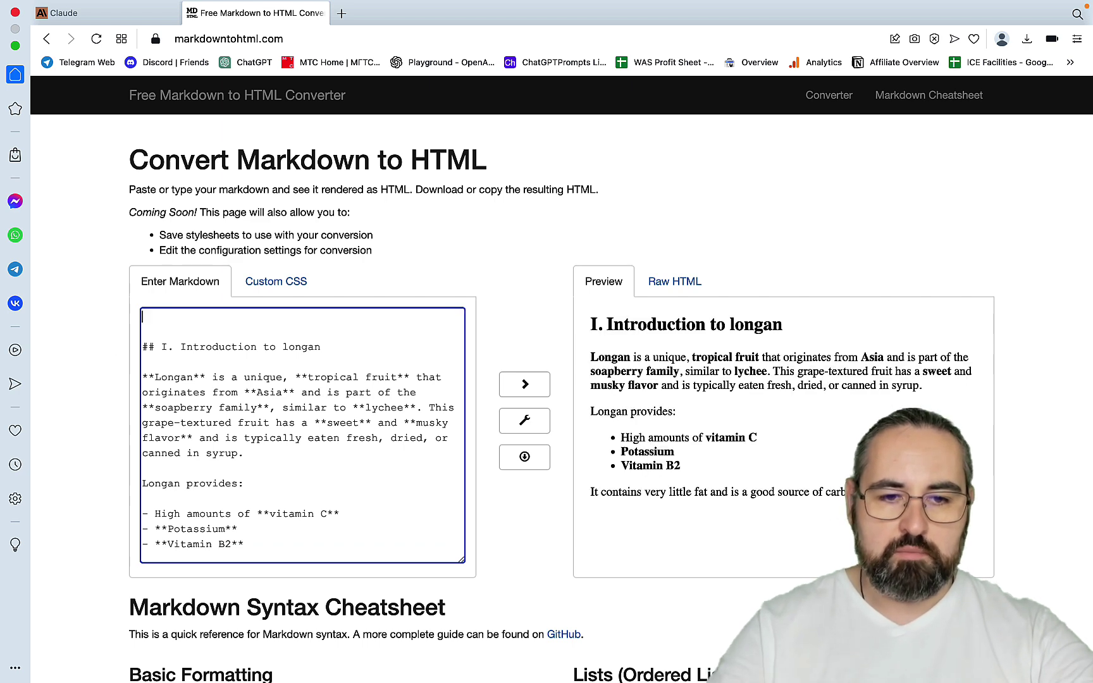
pyautogui.press('BackSpace')
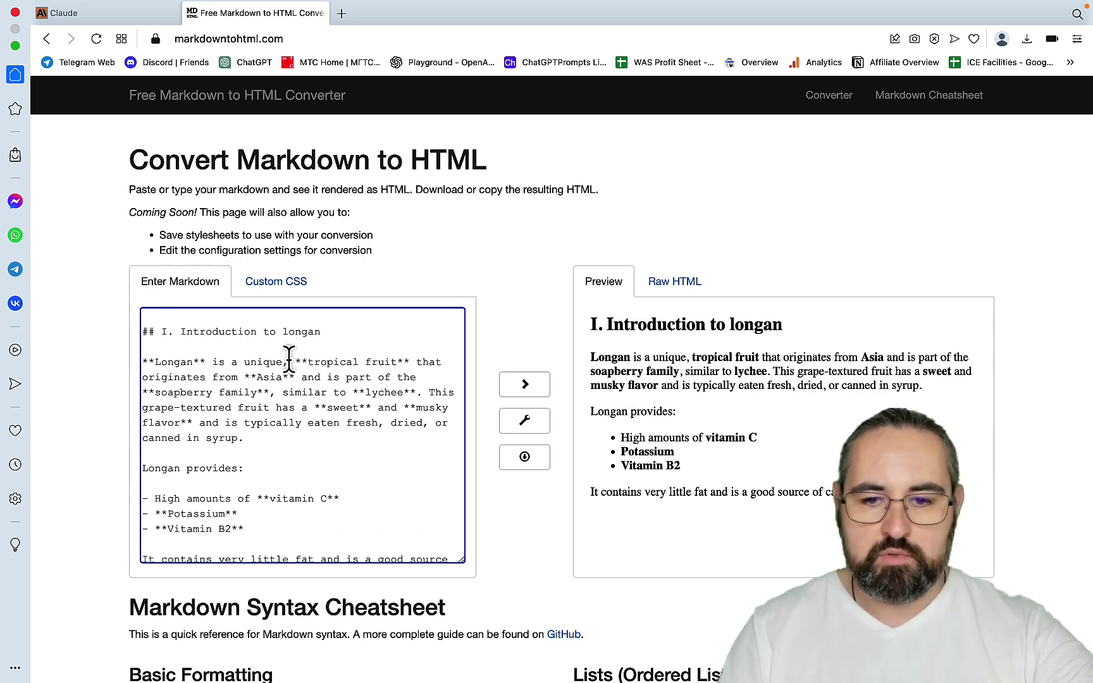
pyautogui.click(130, 14)
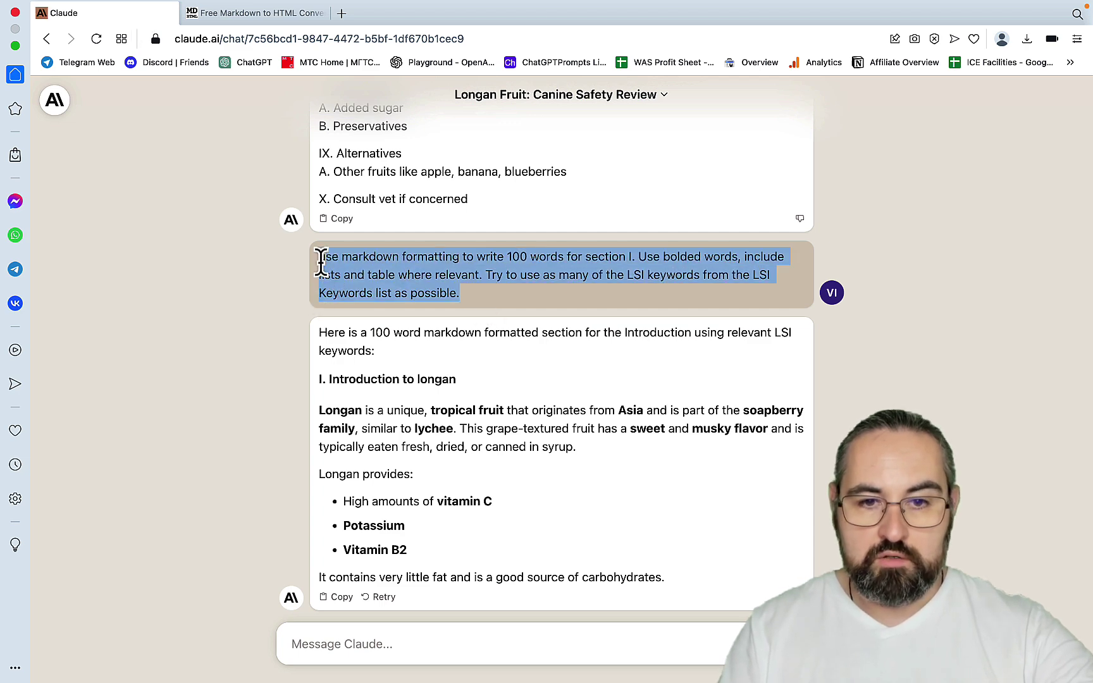
# Step: Send the section prompt changed to 500 words for section II, Nutritional Value
pyautogui.click(324, 636)
pyautogui.press('super+v')
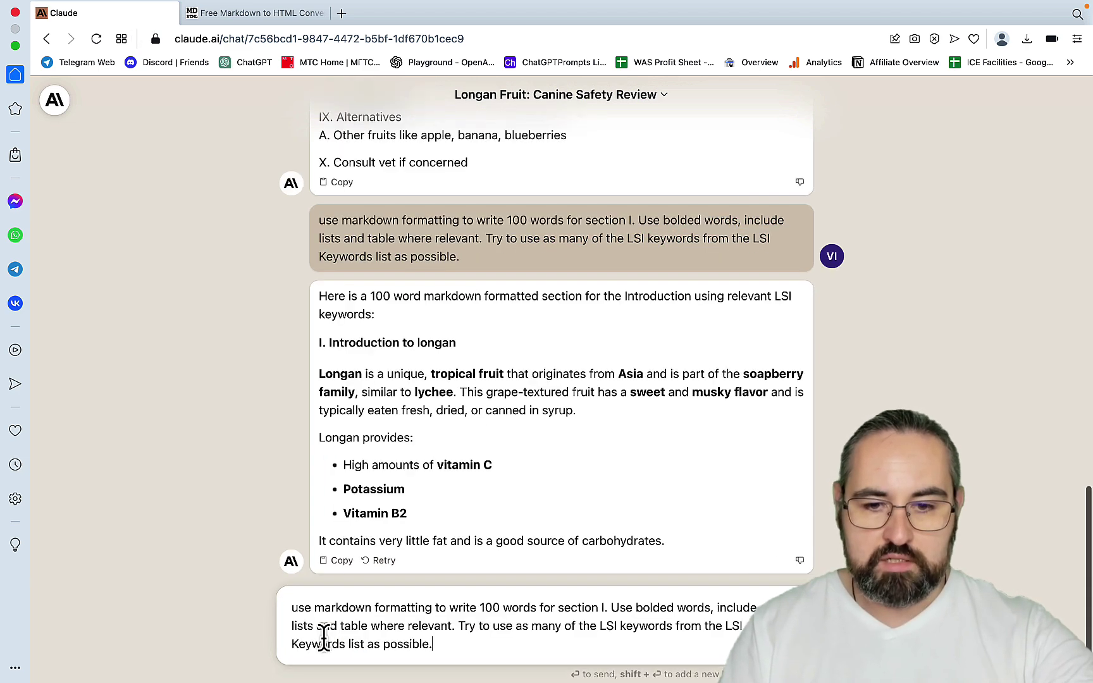
pyautogui.click(485, 607)
pyautogui.press('BackSpace')
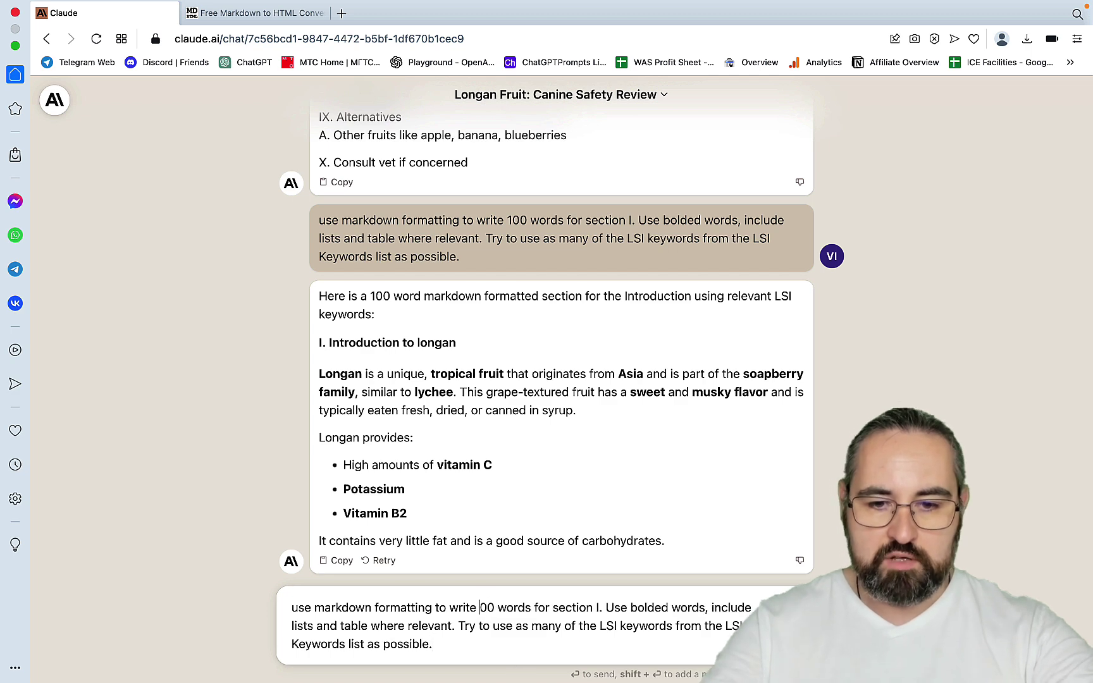
pyautogui.write('5')
pyautogui.moveTo(657, 658)
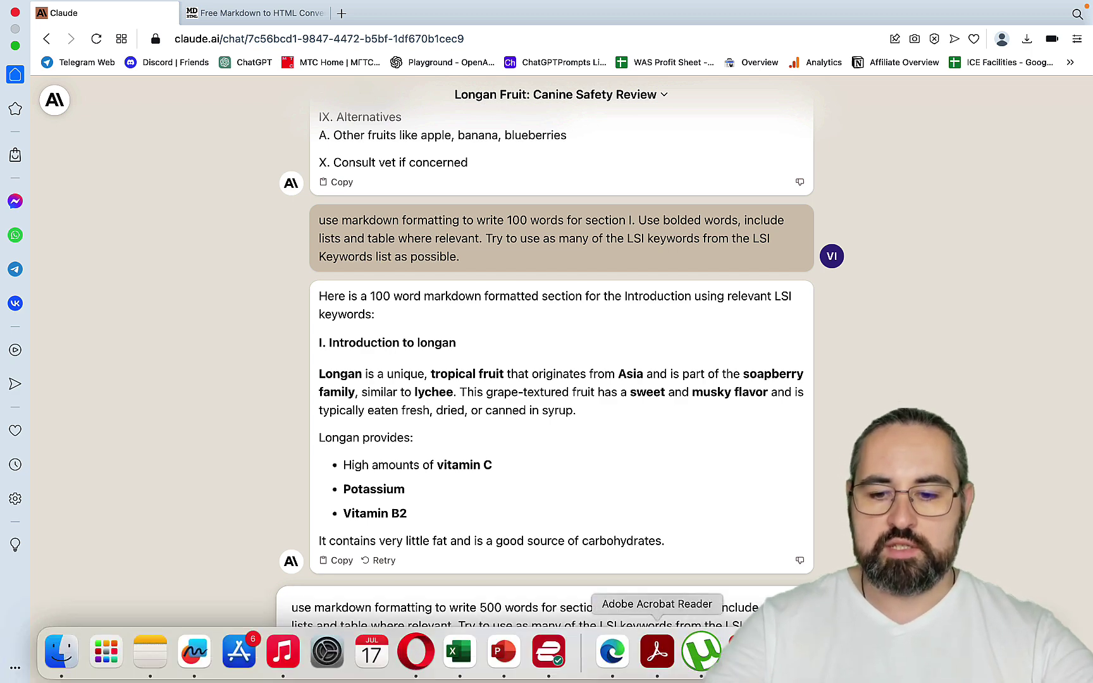
pyautogui.press('Return')
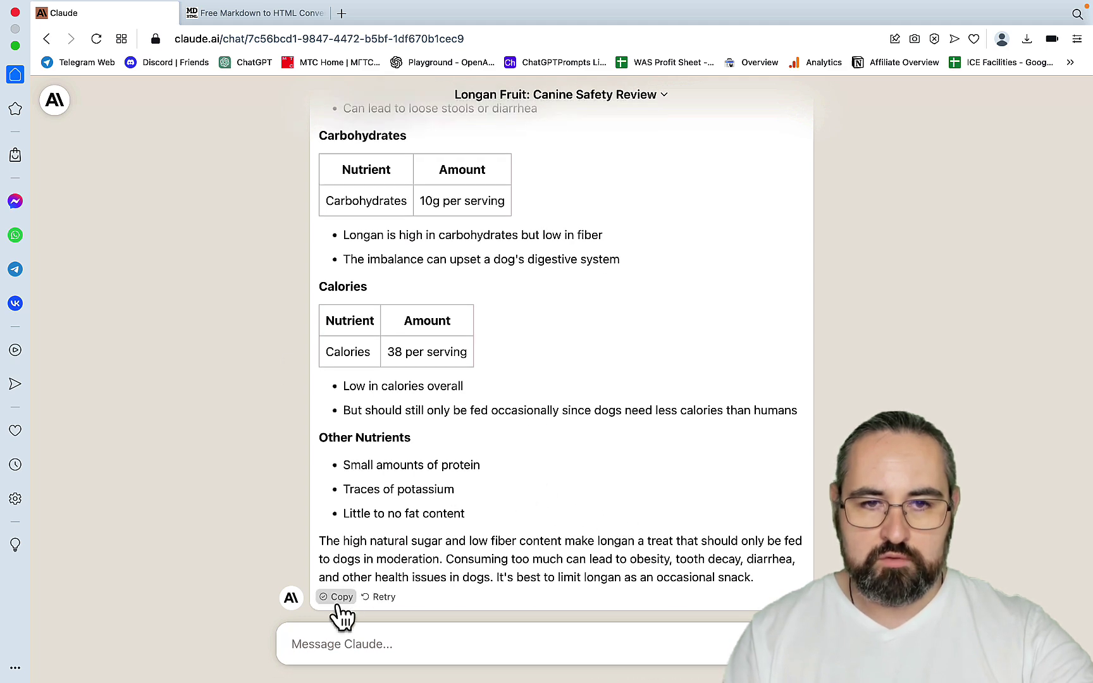
# Step: Append the Nutritional Value markdown to the end of the converter's input
pyautogui.click(265, 16)
pyautogui.click(298, 488)
pyautogui.scroll(-1, 298, 487)
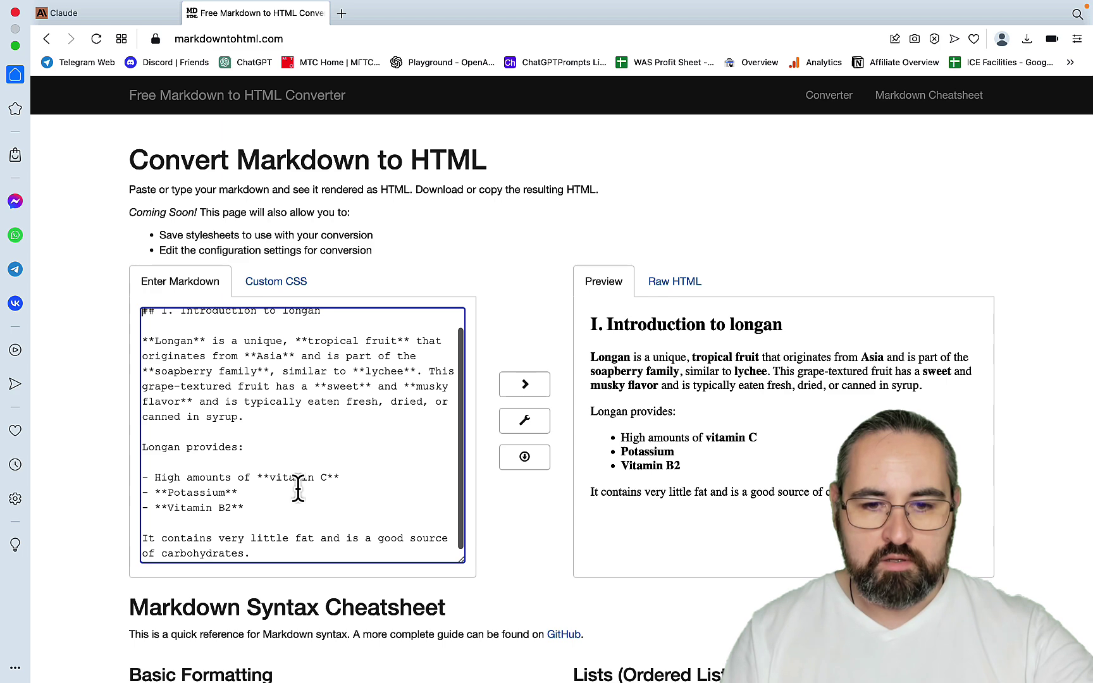
pyautogui.scroll(-1, 298, 487)
pyautogui.press('super+v')
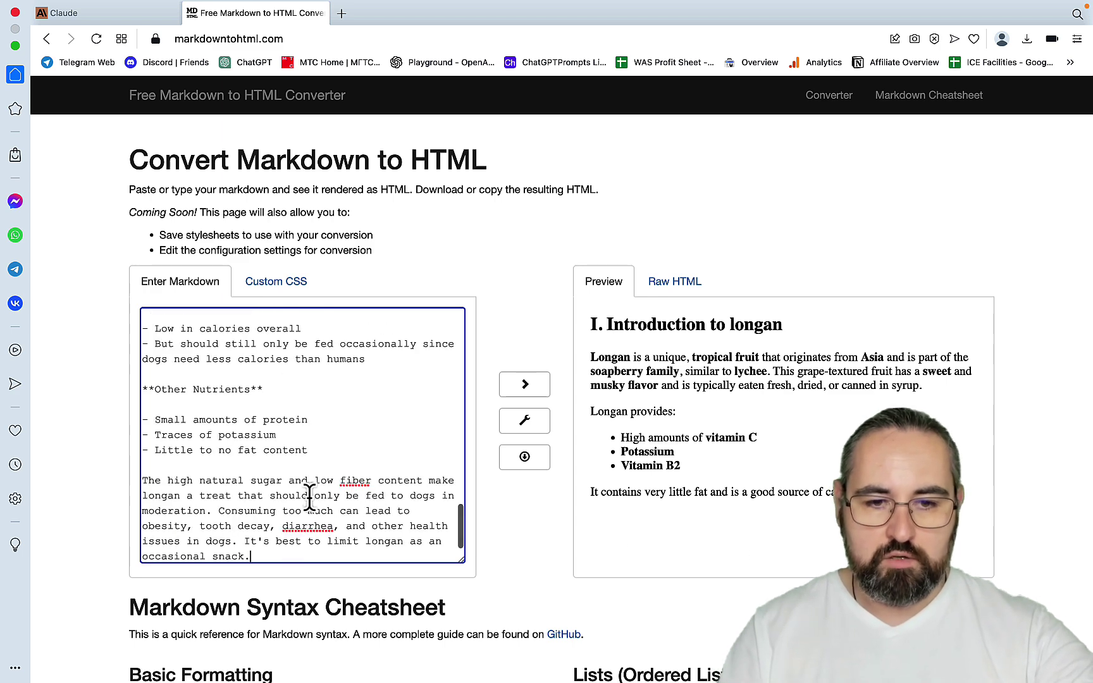
pyautogui.scroll(1, 308, 488)
pyautogui.scroll(-3, 736, 427)
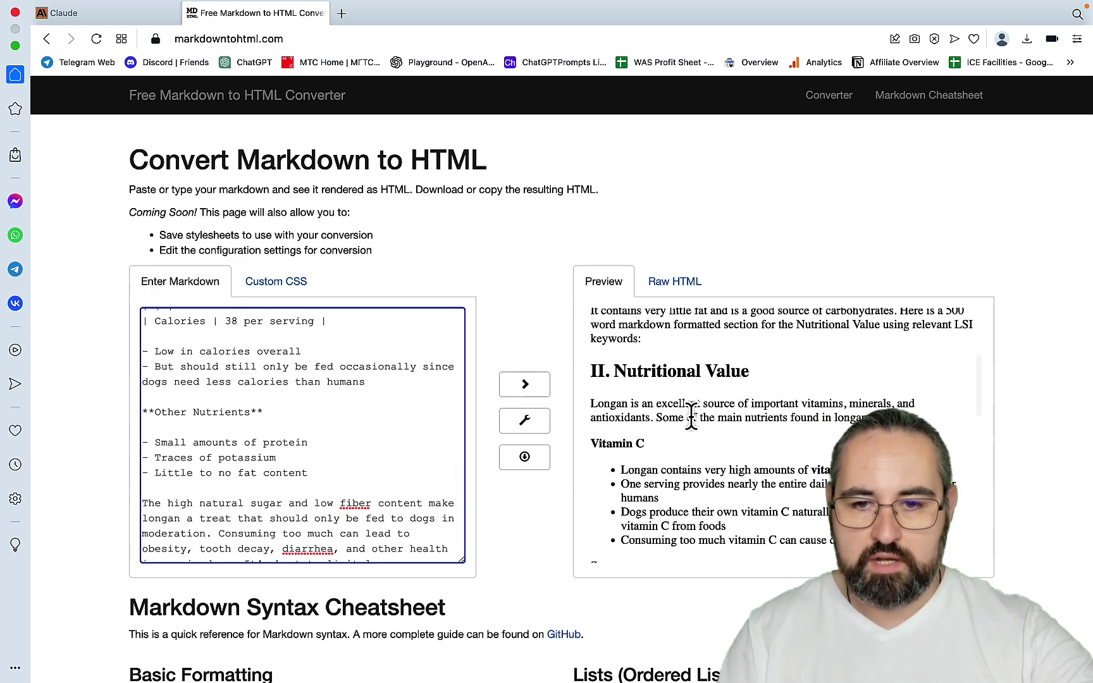
pyautogui.scroll(-10, 694, 420)
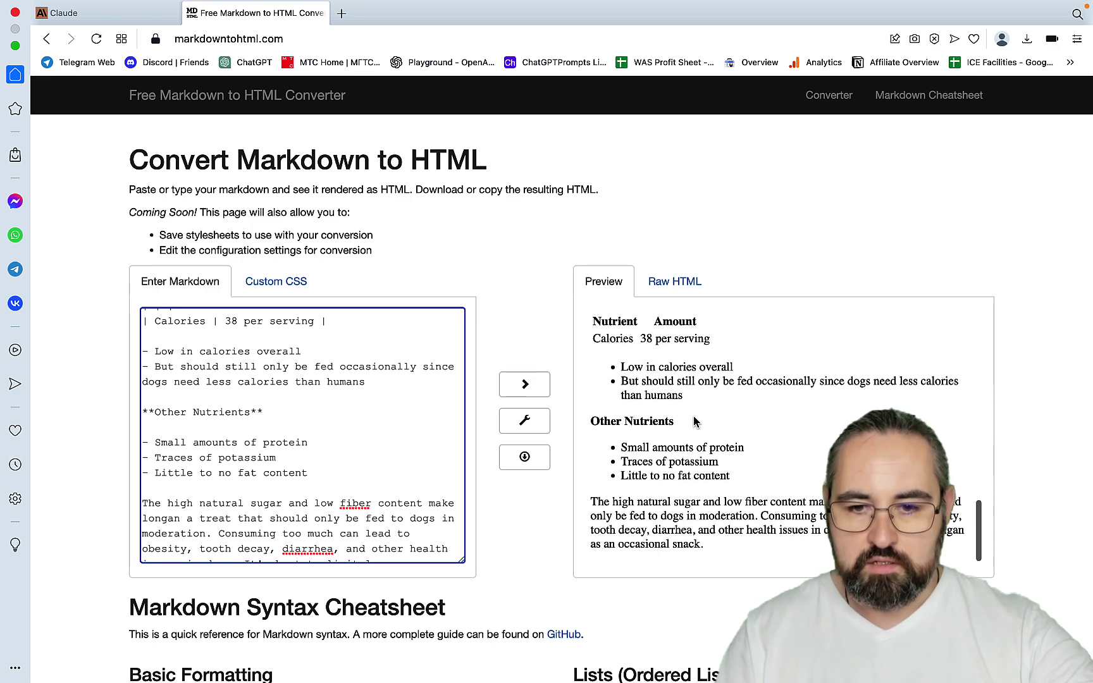
pyautogui.click(126, 14)
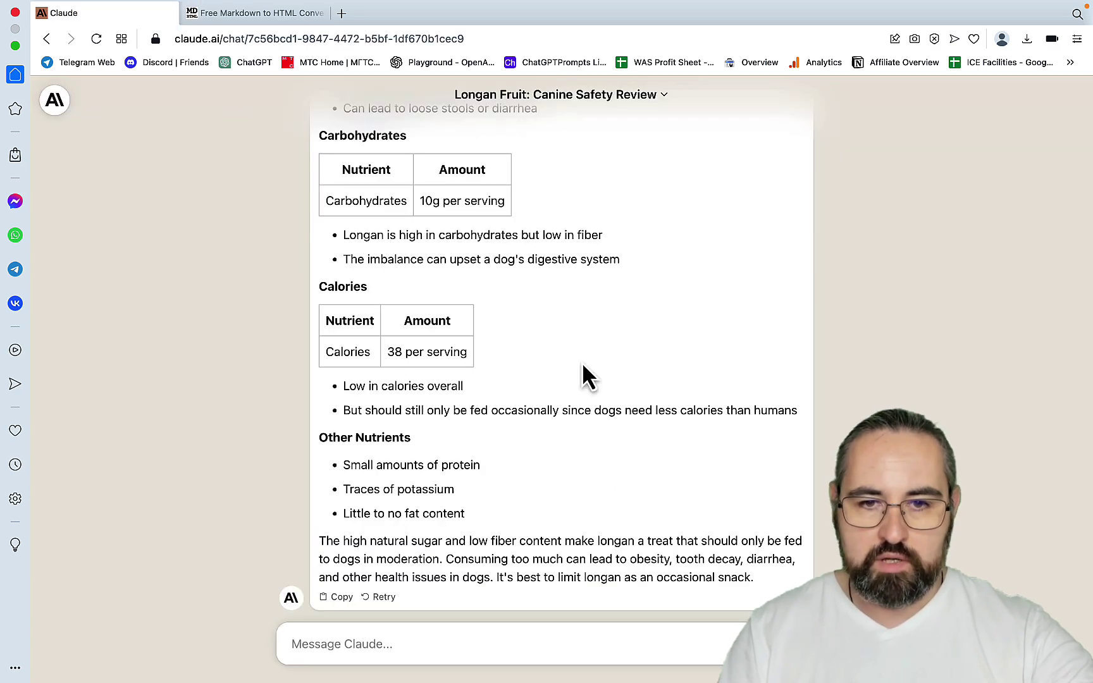
pyautogui.scroll(12, 582, 367)
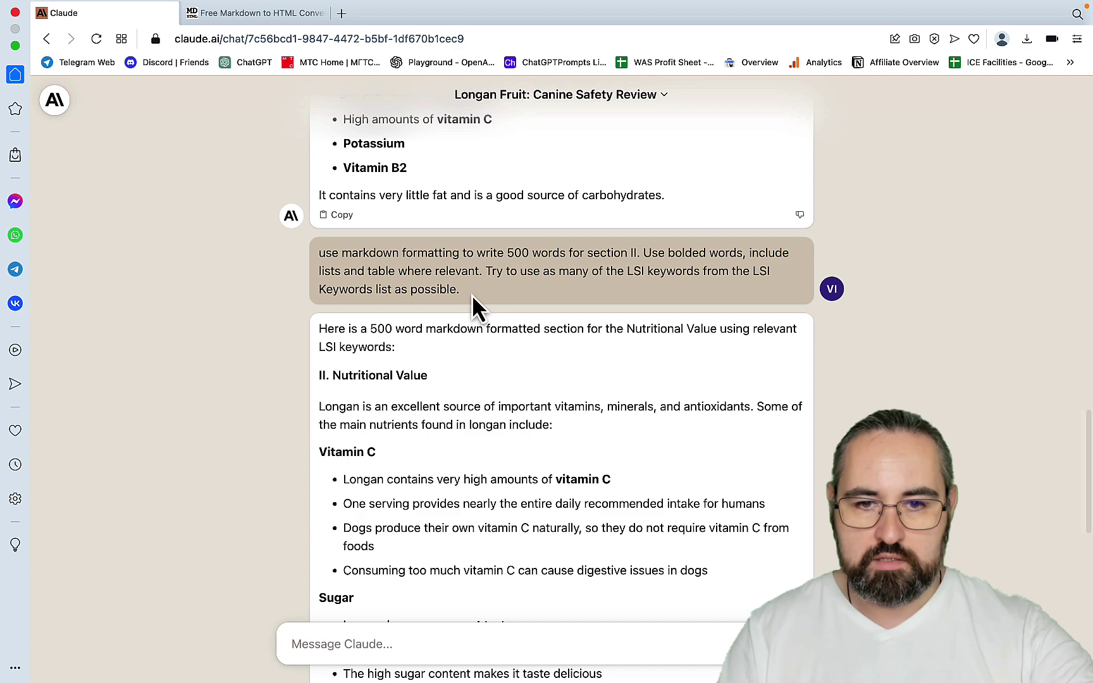
# Step: Reuse the section II prompt, changed to section III, to get a 500-word Benefits for Dogs section
pyautogui.moveTo(472, 295); pyautogui.dragTo(318, 253)
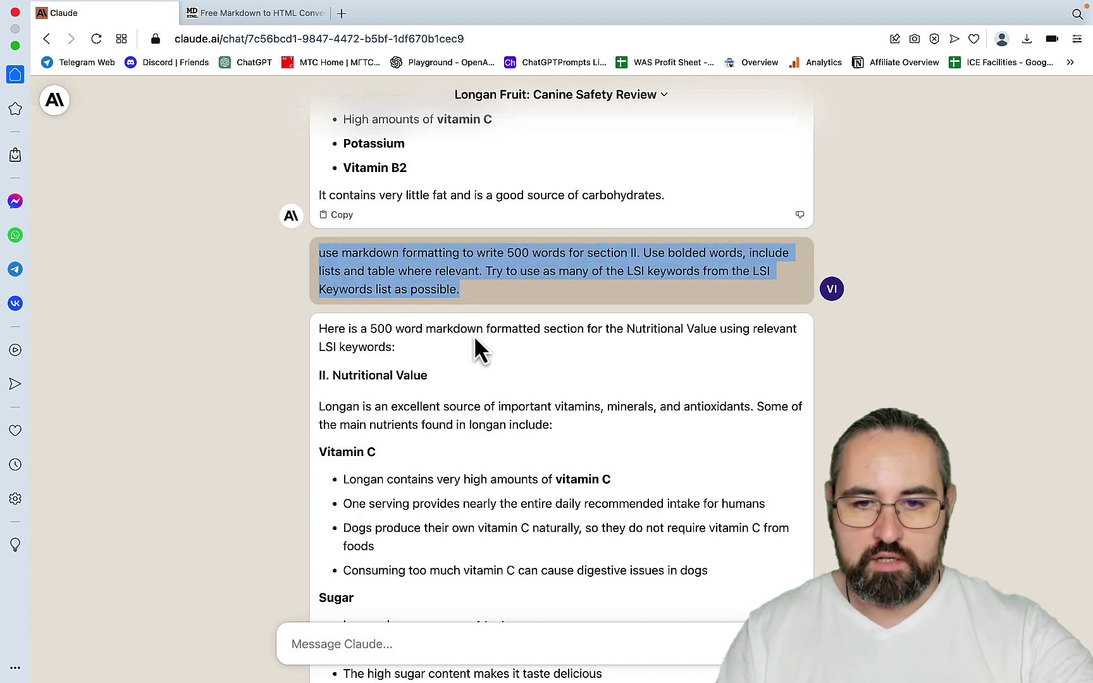
pyautogui.press('super+c')
pyautogui.scroll(-15, 470, 443)
pyautogui.click(332, 646)
pyautogui.press('super+v')
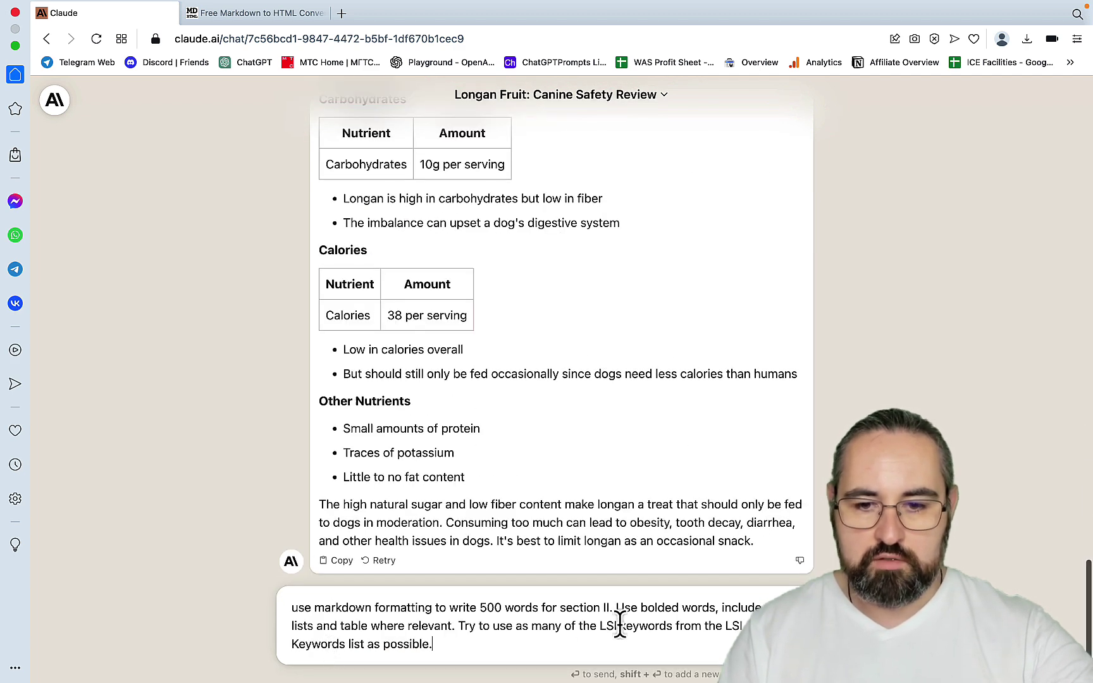
pyautogui.click(609, 608)
pyautogui.write('I')
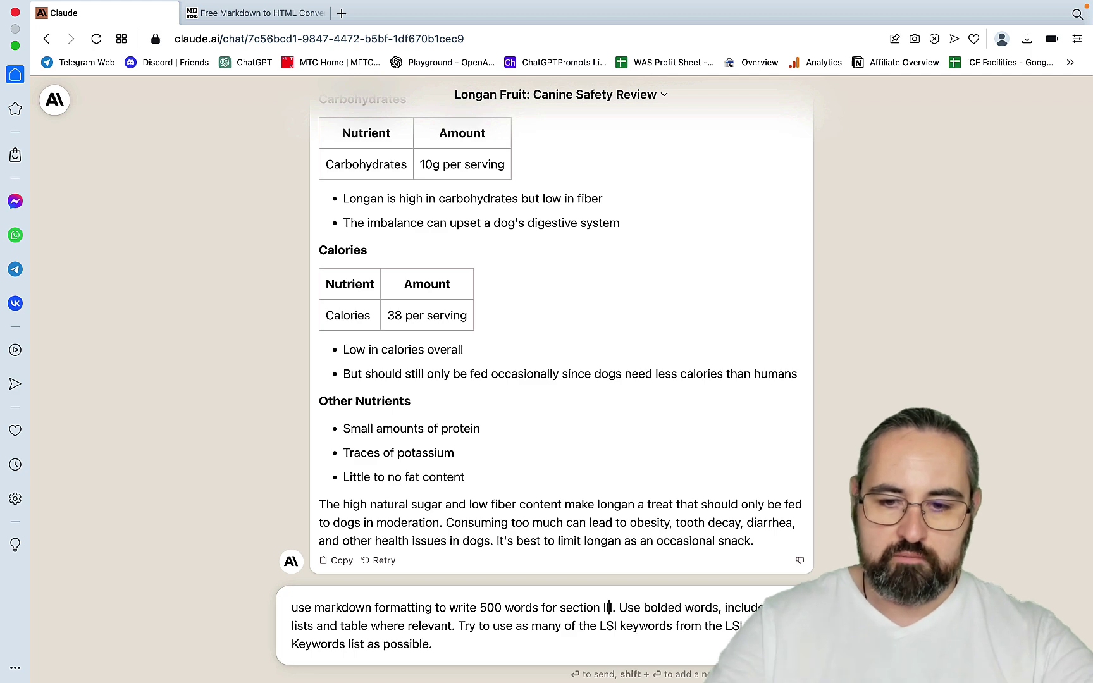
pyautogui.press('Return')
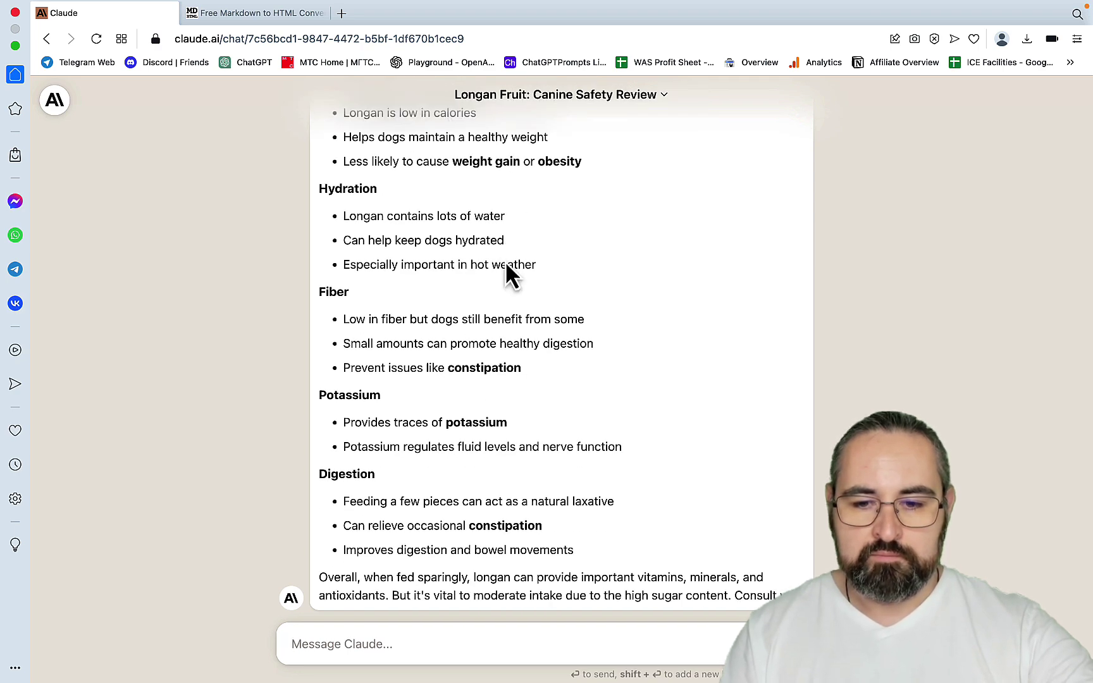
pyautogui.scroll(10, 505, 260)
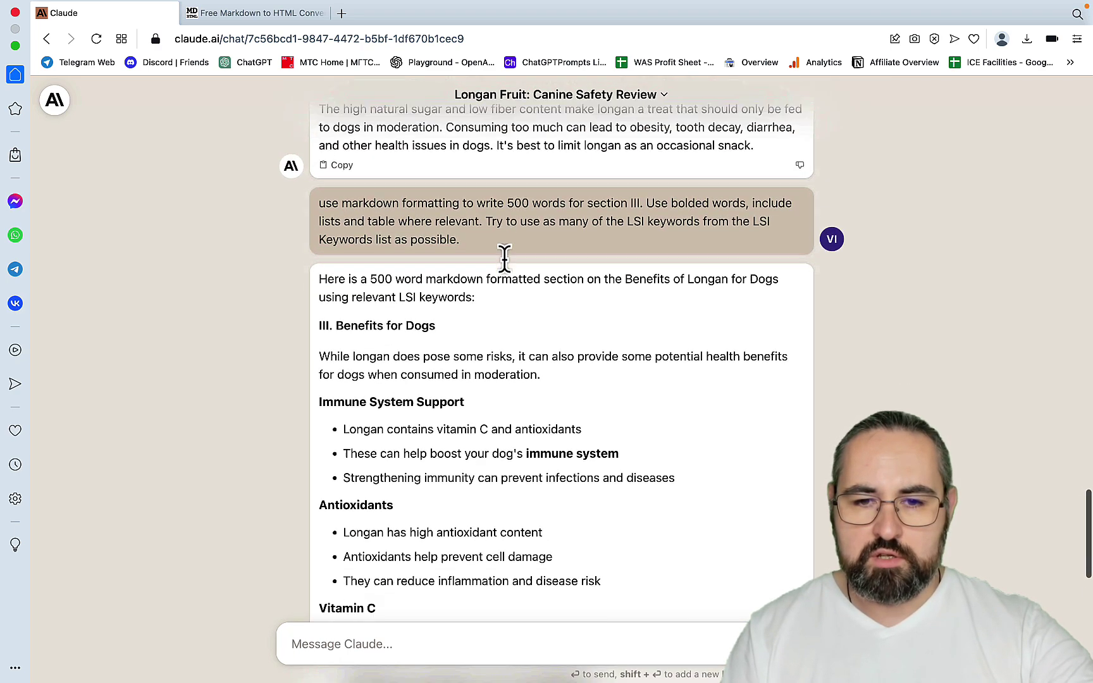
pyautogui.scroll(-10, 505, 258)
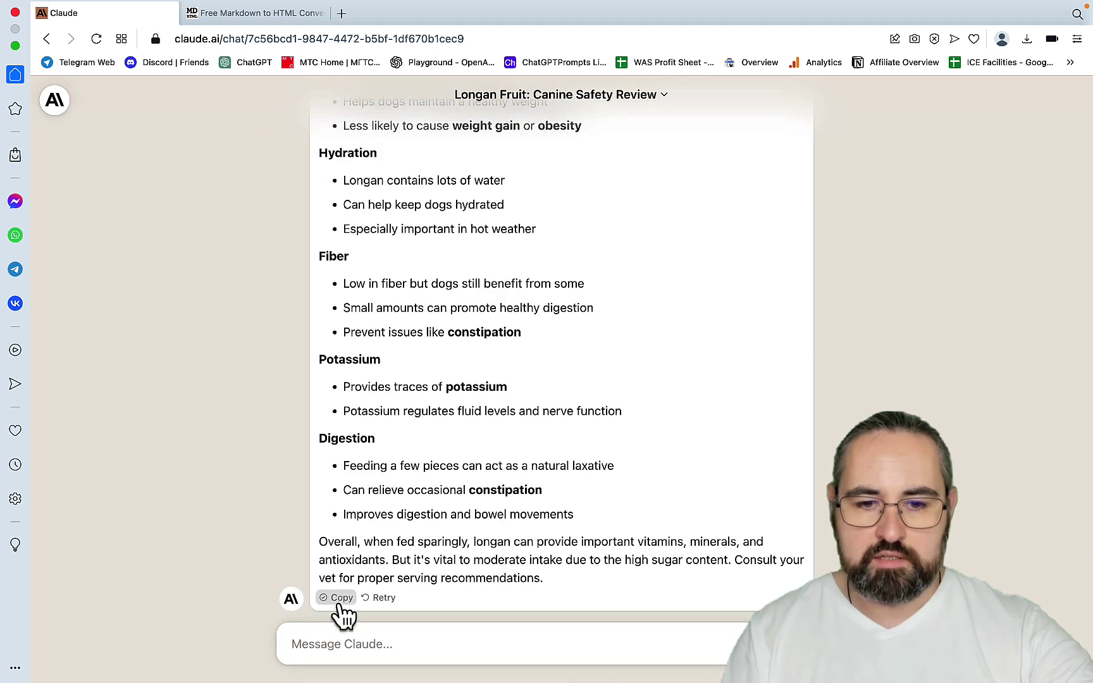
# Step: Paste the Benefits for Dogs markdown at the end of the converter input
pyautogui.click(262, 17)
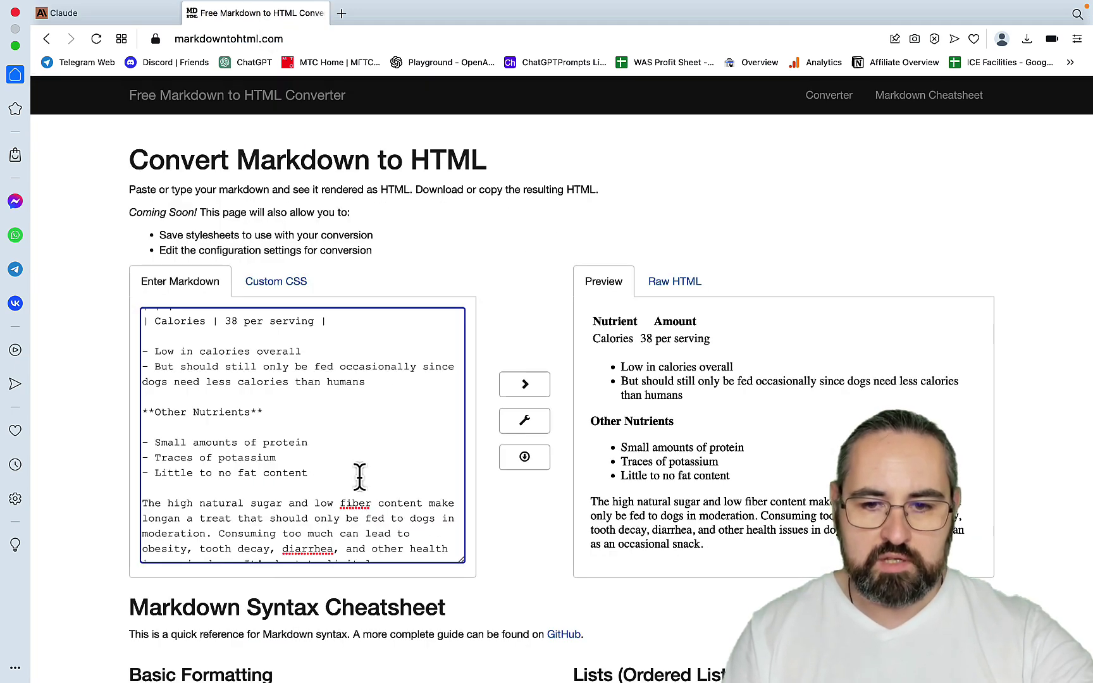
pyautogui.scroll(-2, 353, 506)
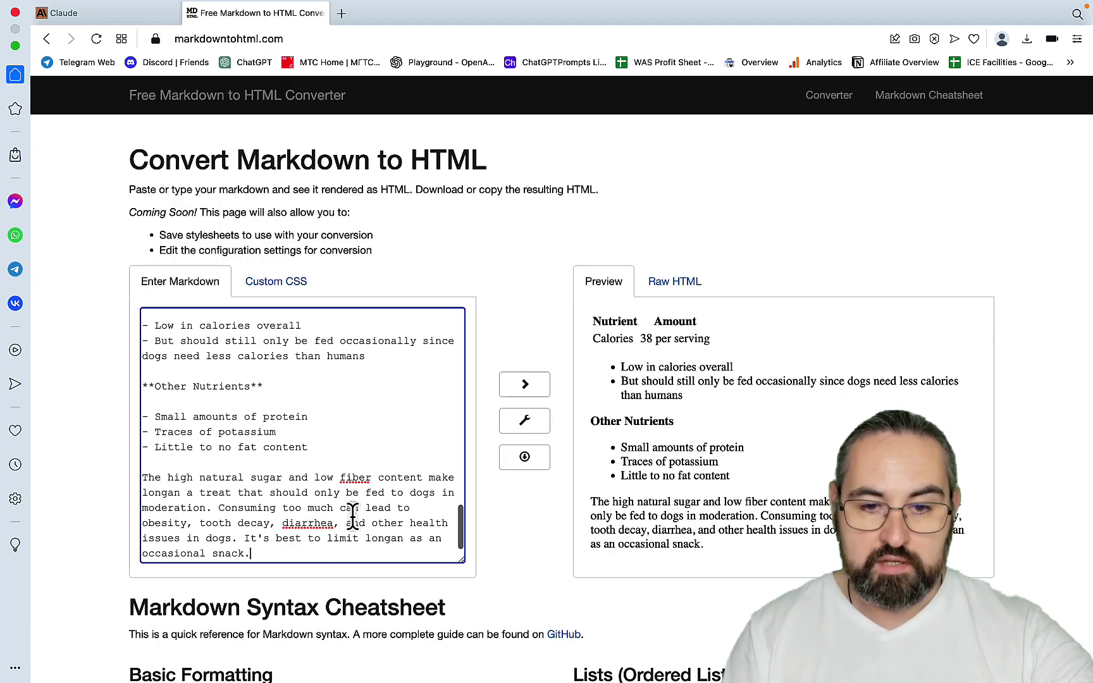
pyautogui.click(313, 560)
pyautogui.press('super+v')
pyautogui.scroll(10, 288, 465)
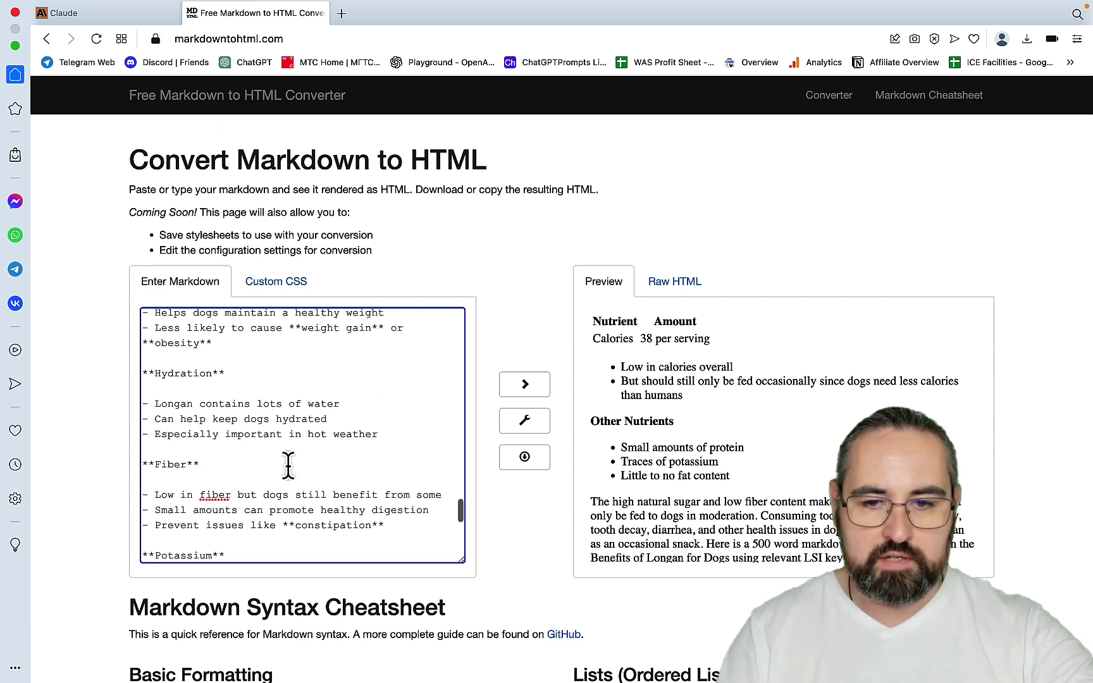
pyautogui.scroll(-2, 678, 383)
pyautogui.scroll(-2, 678, 382)
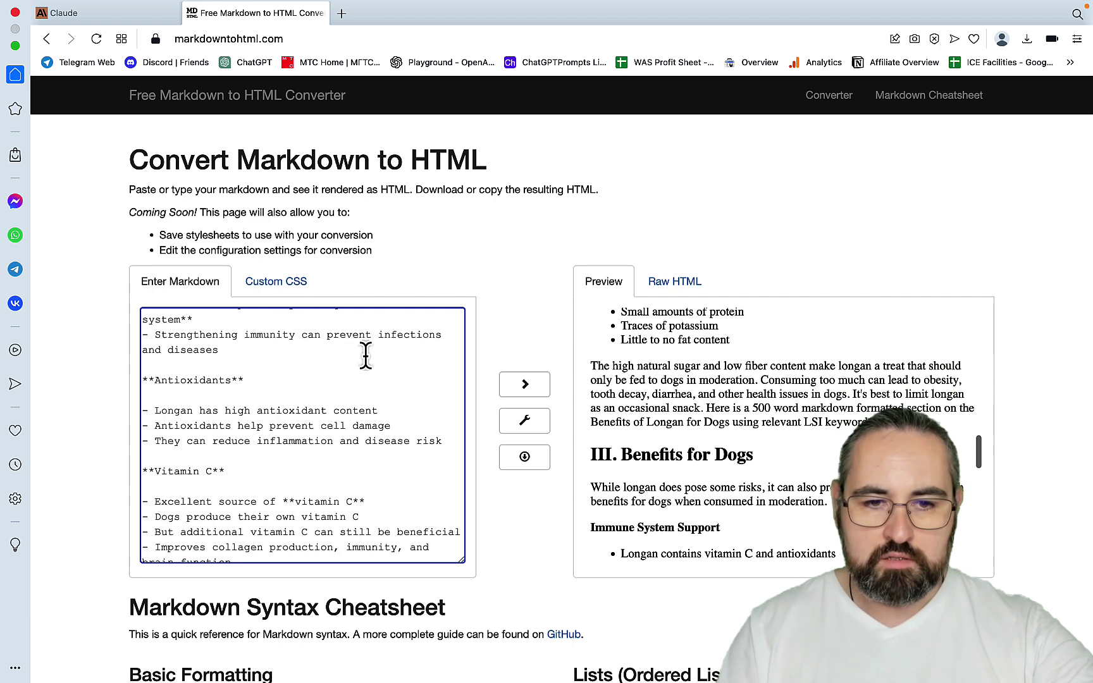
pyautogui.scroll(10, 366, 354)
pyautogui.scroll(10, 366, 354)
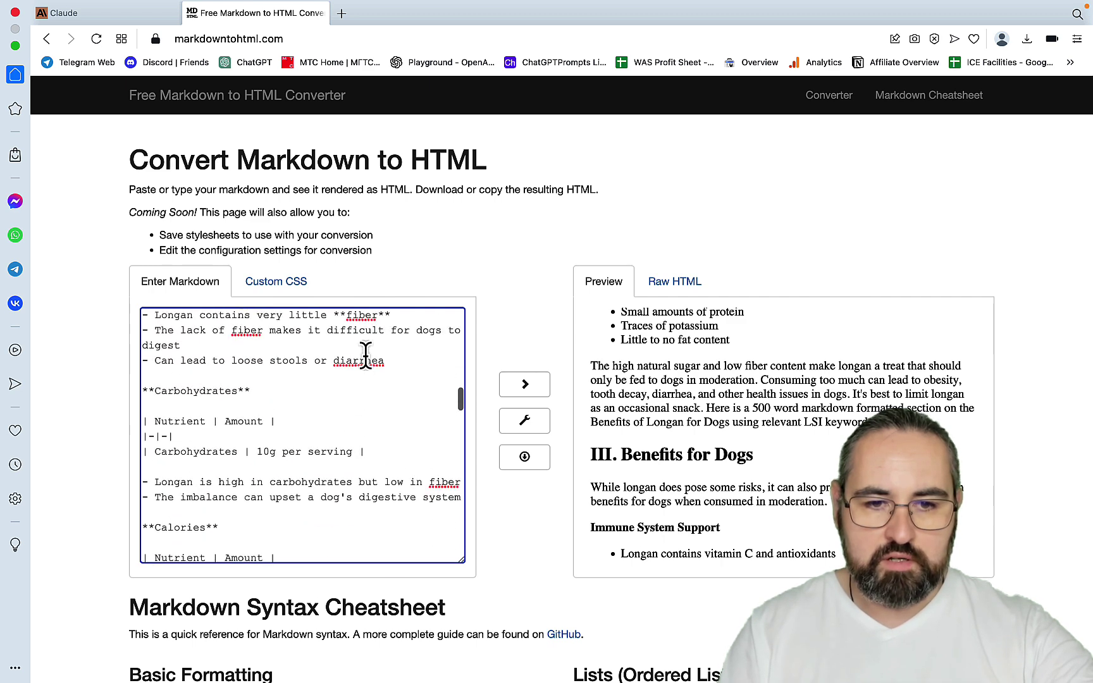
pyautogui.scroll(10, 365, 354)
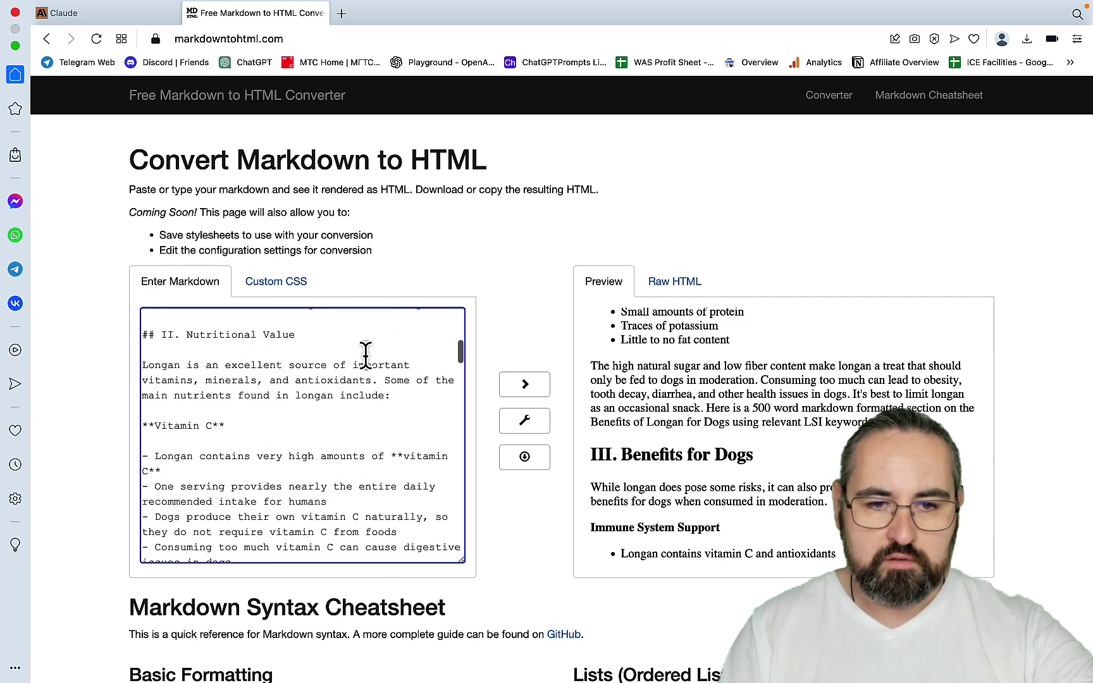
pyautogui.scroll(-3, 365, 357)
pyautogui.scroll(-10, 365, 356)
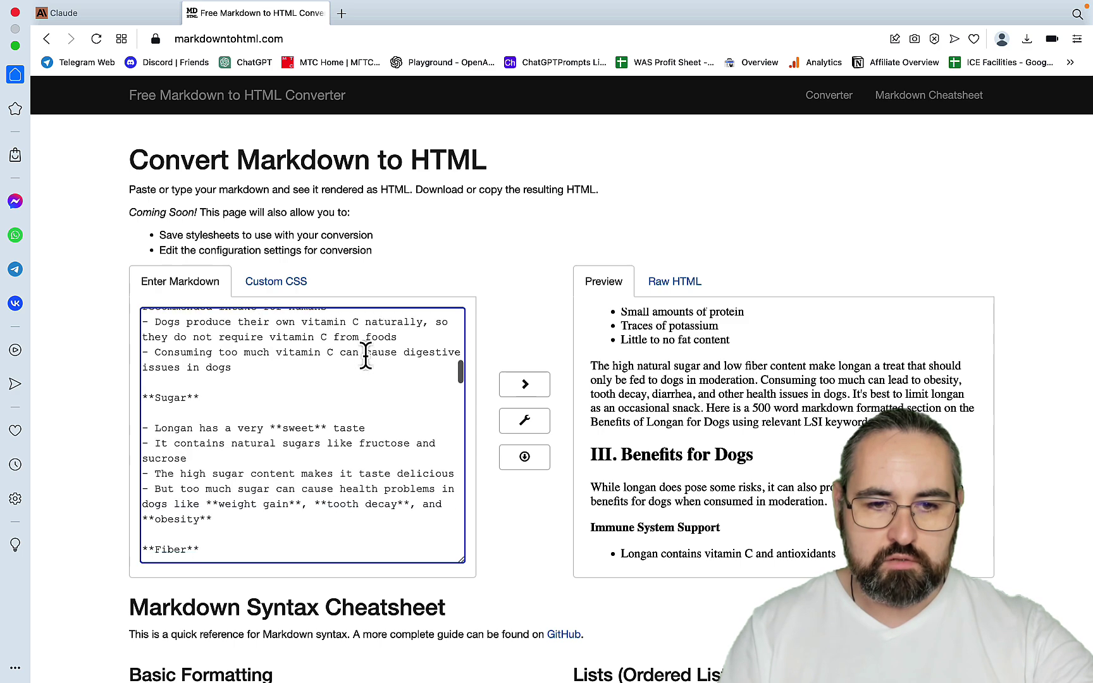
pyautogui.scroll(-10, 366, 354)
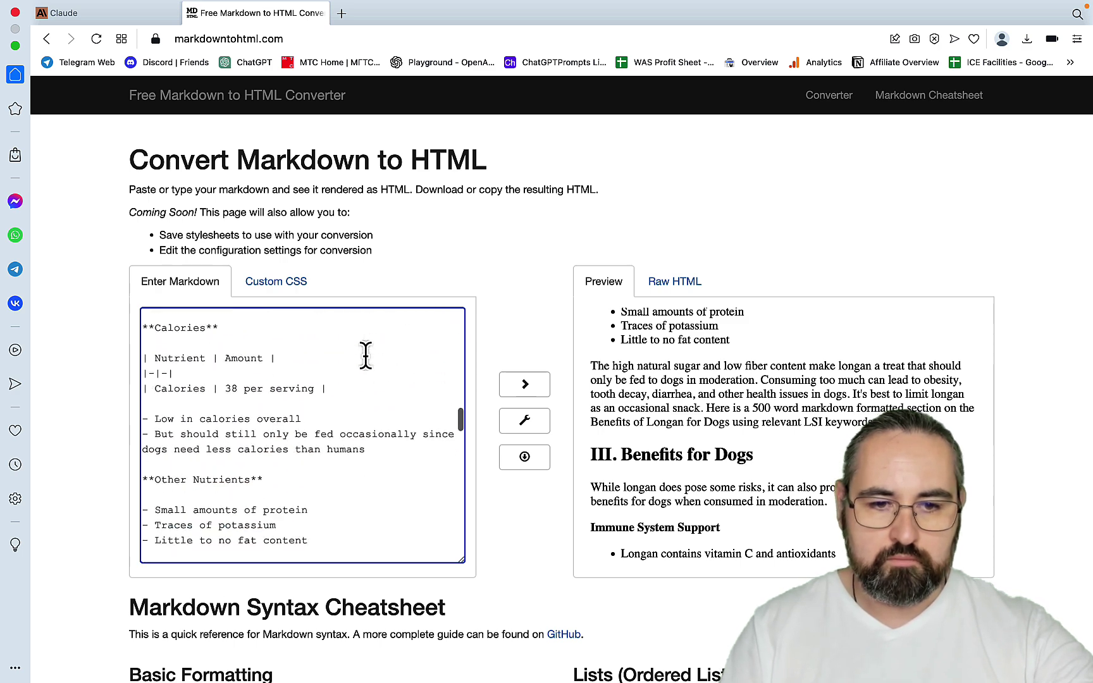
pyautogui.scroll(2, 365, 355)
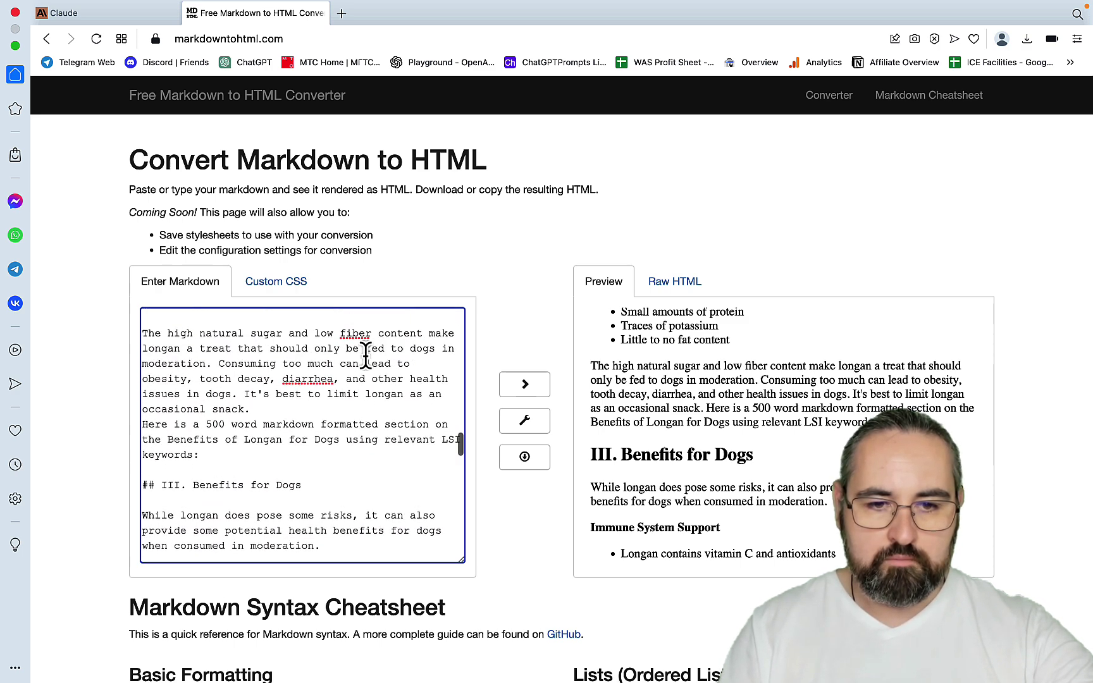
# Step: Delete Claude's 'Here is a 500 word…' sentence before the section III heading
pyautogui.moveTo(191, 454); pyautogui.dragTo(140, 431)
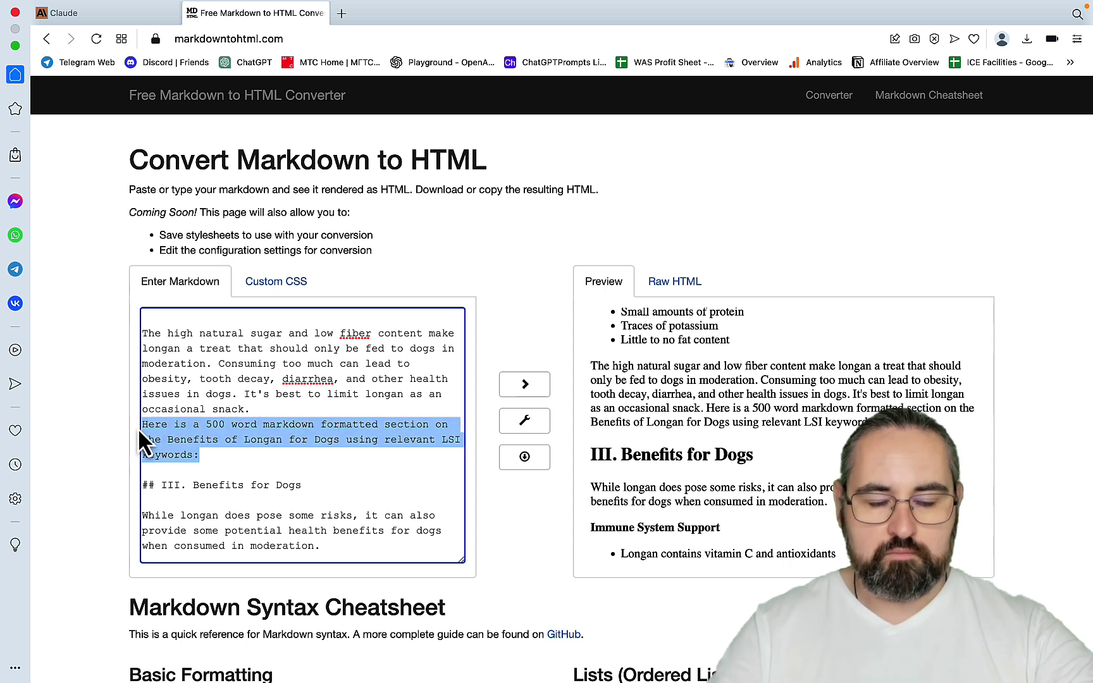
pyautogui.press('BackSpace')
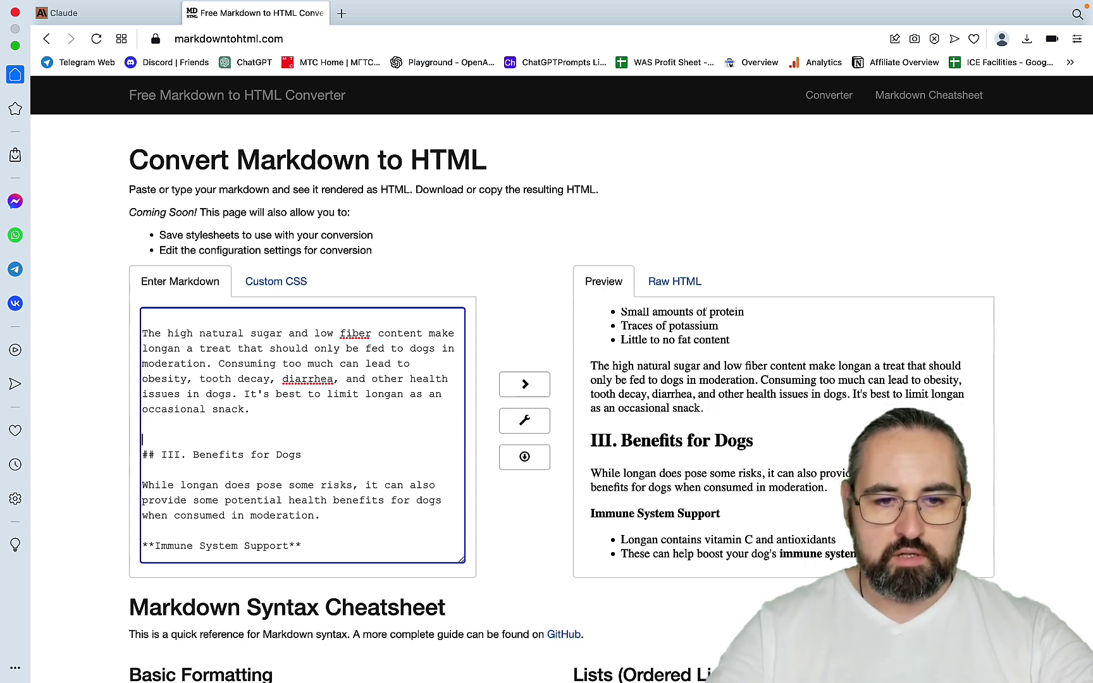
pyautogui.press('BackSpace')
pyautogui.scroll(-10, 263, 436)
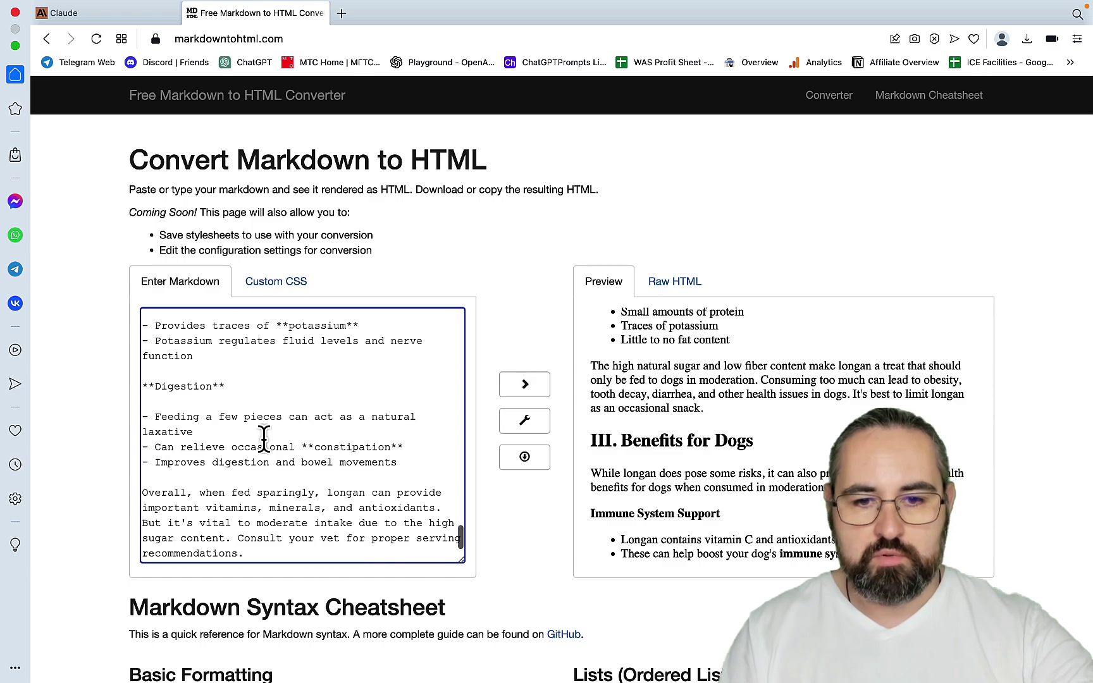
# Step: Send the saved section prompt with the number changed to IV
pyautogui.click(150, 18)
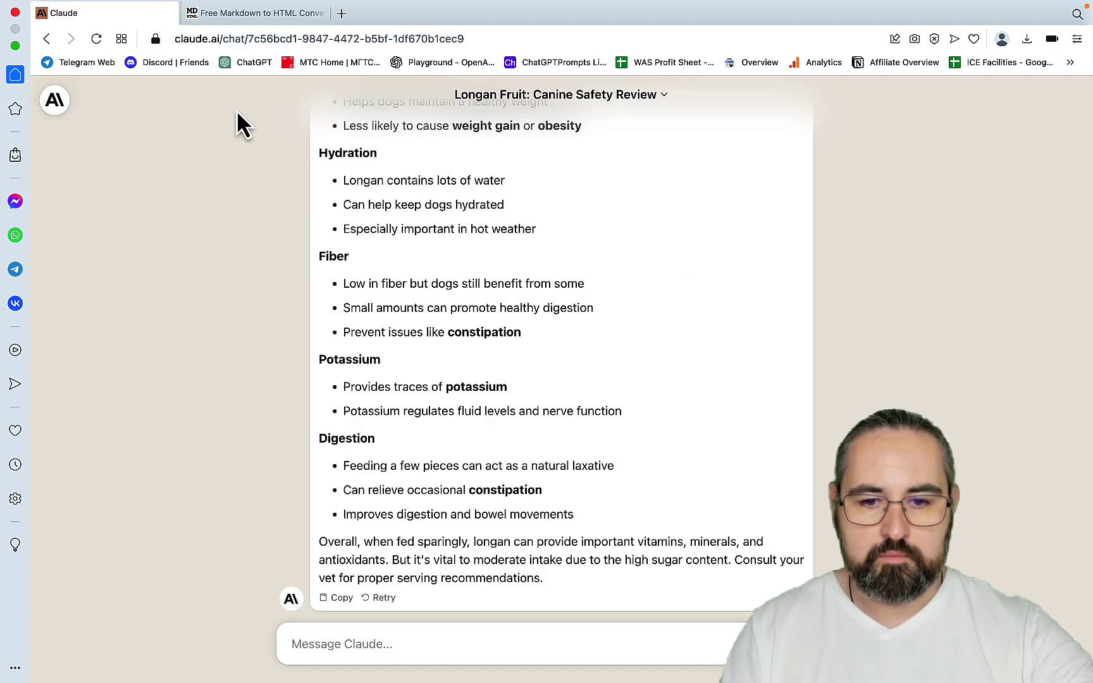
pyautogui.scroll(20, 543, 460)
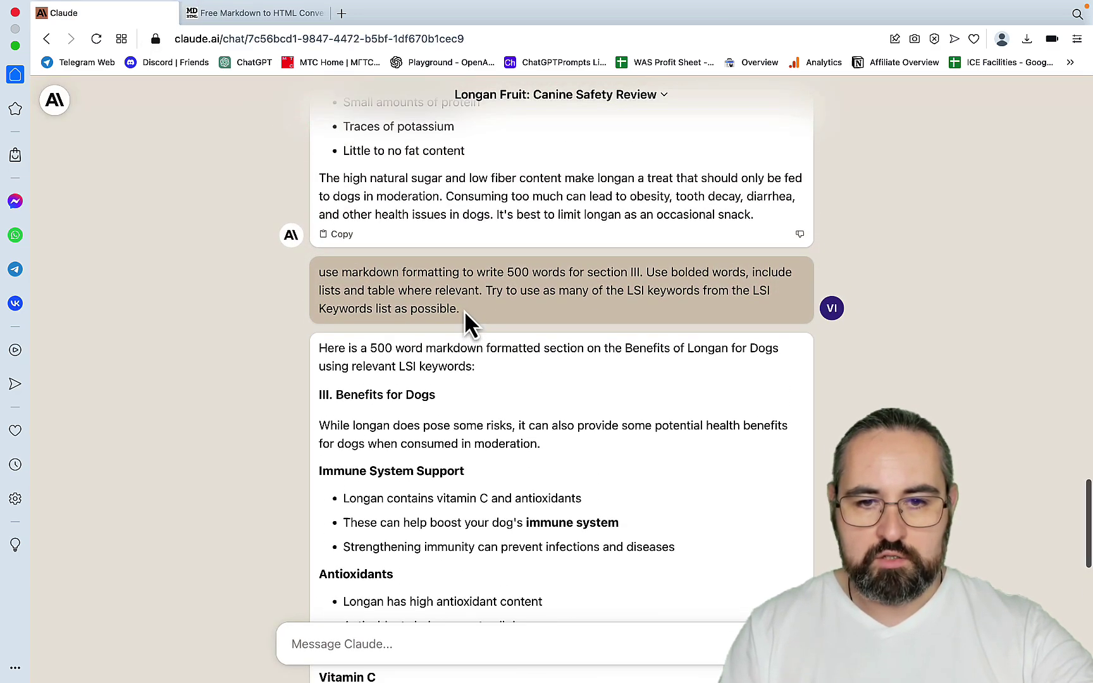
pyautogui.moveTo(465, 311); pyautogui.dragTo(313, 279)
pyautogui.press('cmd+c')
pyautogui.scroll(-20, 468, 366)
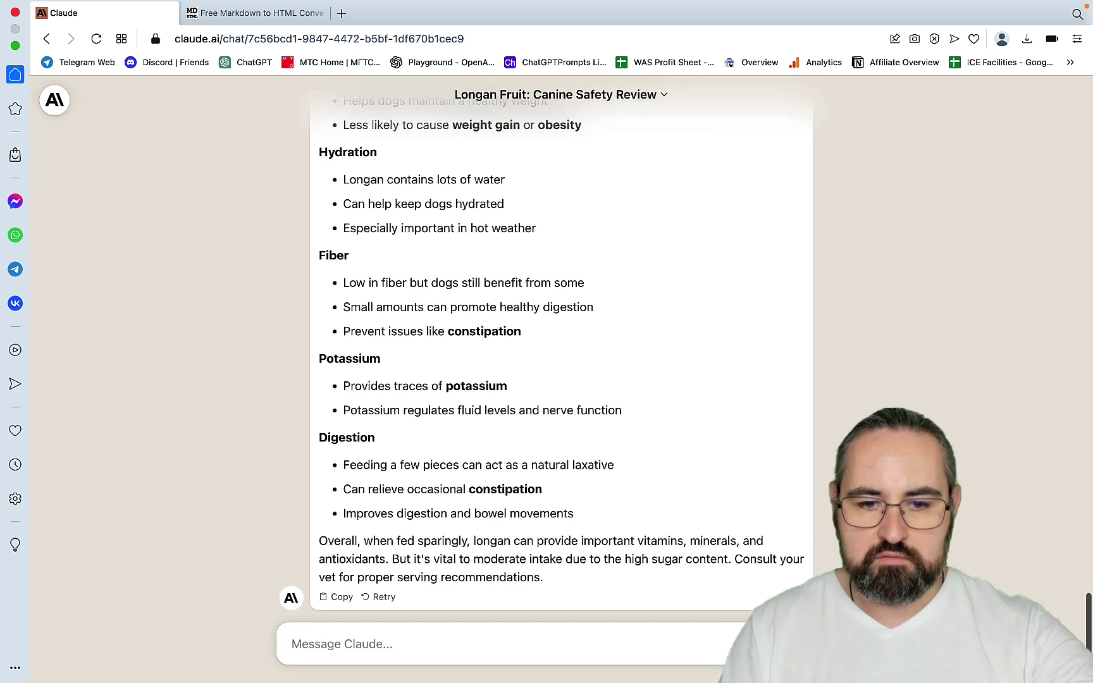
pyautogui.click(358, 639)
pyautogui.press('cmd+v')
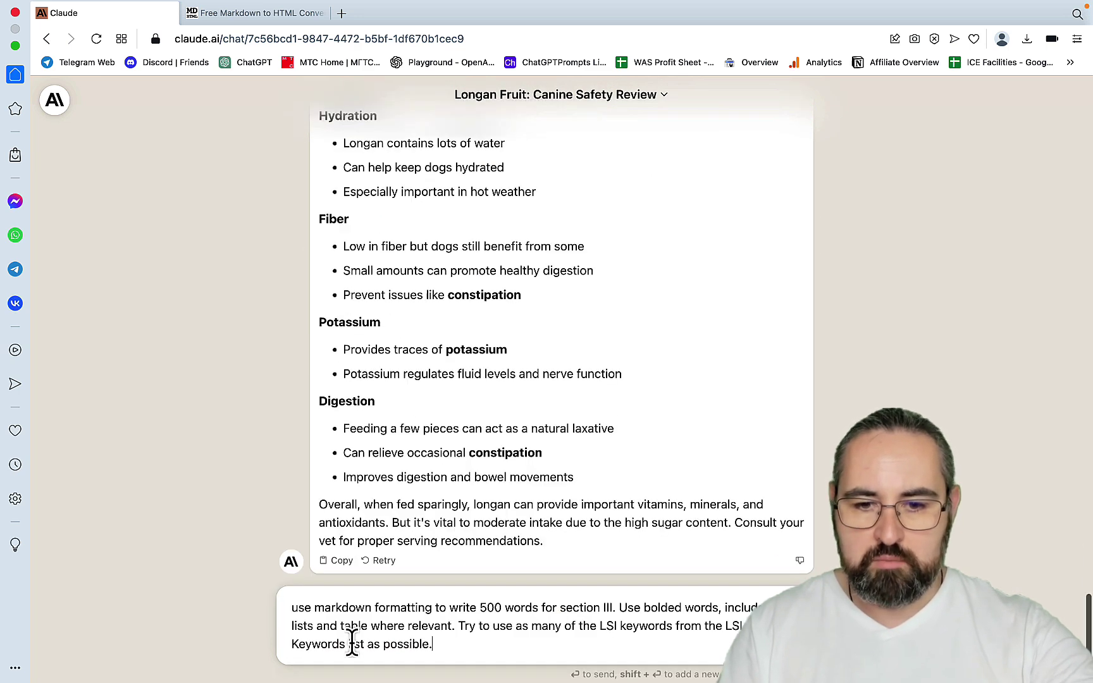
pyautogui.click(612, 606)
pyautogui.press('BackSpace')
pyautogui.press('BackSpace')
pyautogui.write('V')
pyautogui.press('Return')
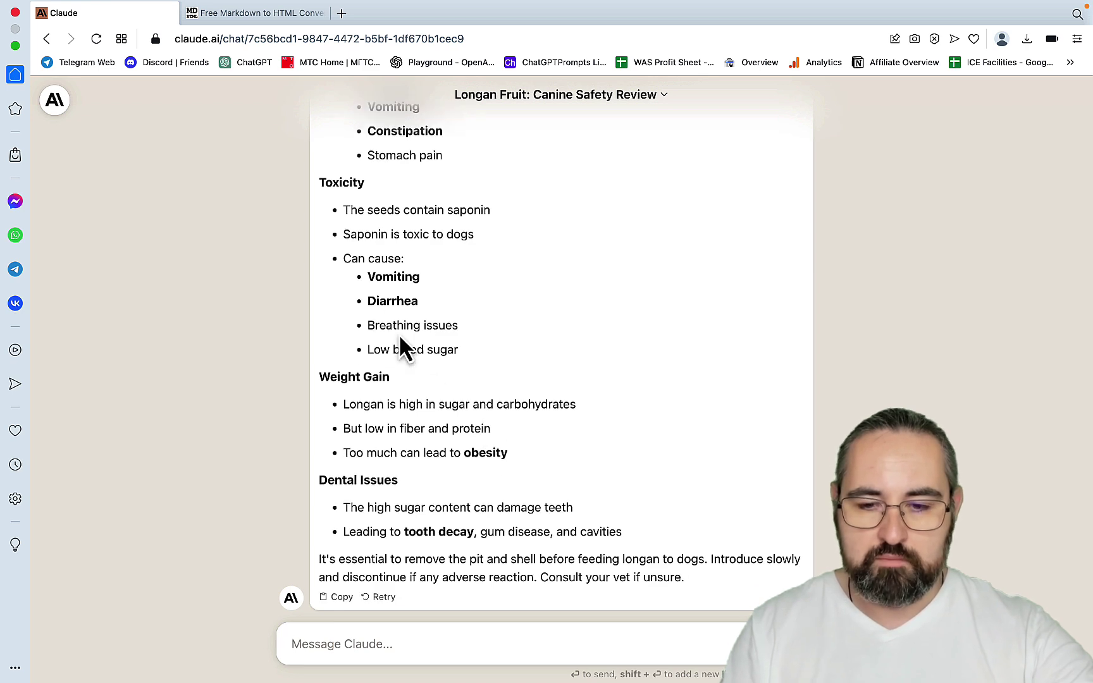
# Step: Send the prompt again for section V, Dangers of Seeds and Shells
pyautogui.scroll(15, 317, 237)
pyautogui.scroll(-15, 500, 383)
pyautogui.click(357, 641)
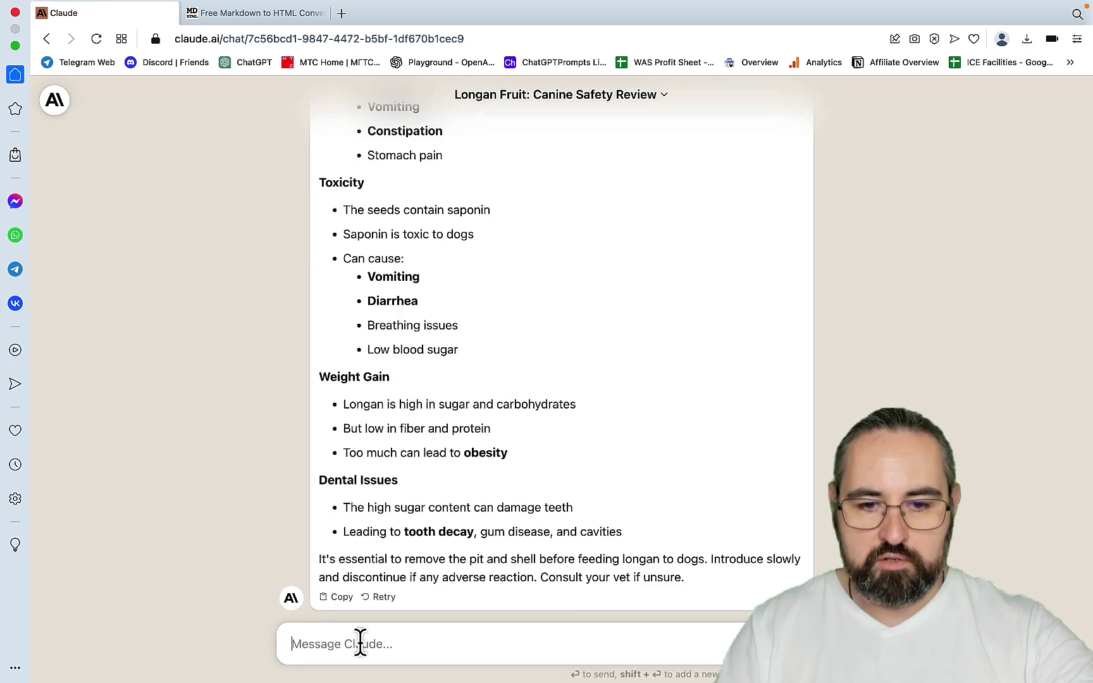
pyautogui.press('super+v')
pyautogui.press('BackSpace')
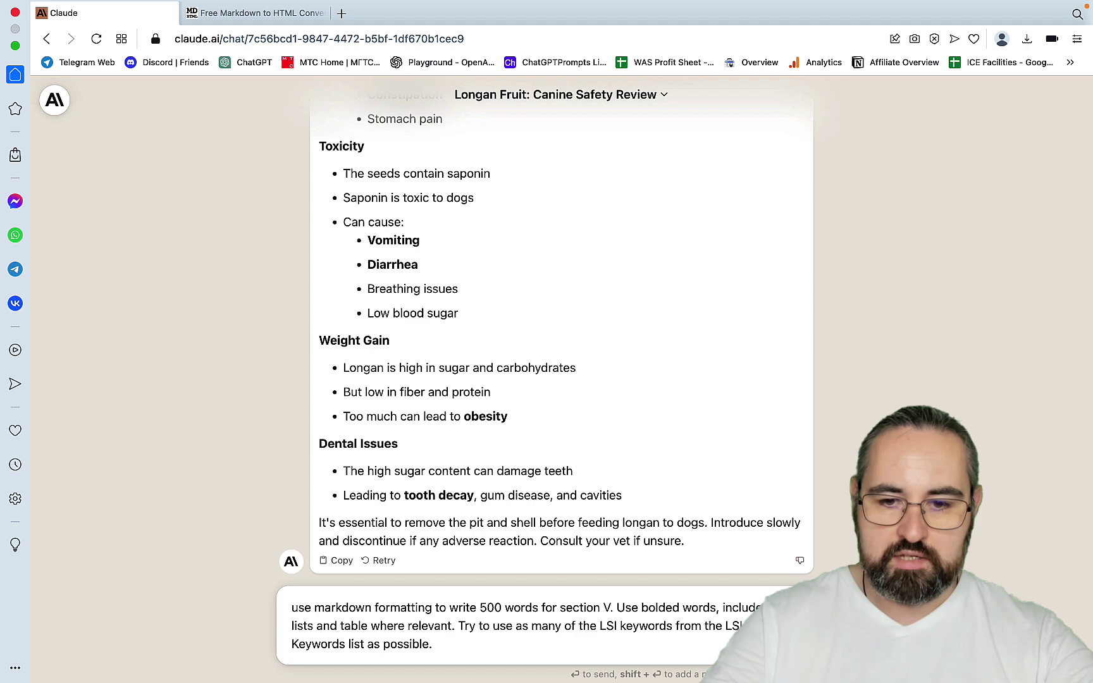
pyautogui.press('Return')
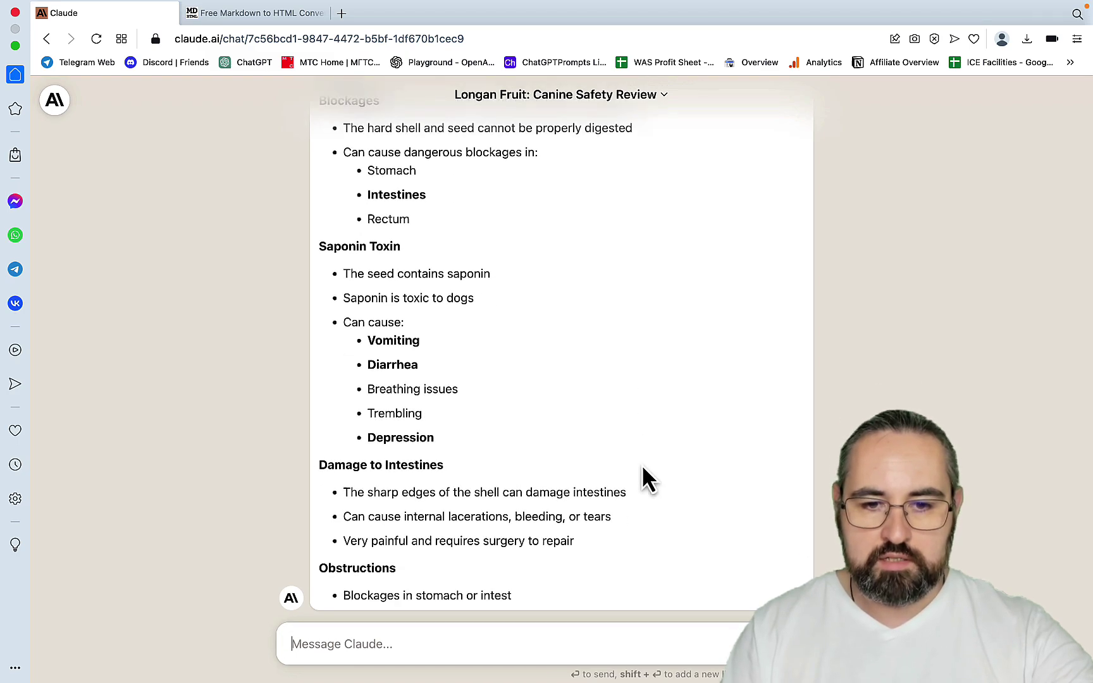
pyautogui.hotkey('ctrl', 'Tab')
# Step: Delete Claude's 'Here is a 500 word…' preface and blank line above the '## V.' heading
pyautogui.scroll(-15, 273, 399)
pyautogui.scroll(3, 273, 391)
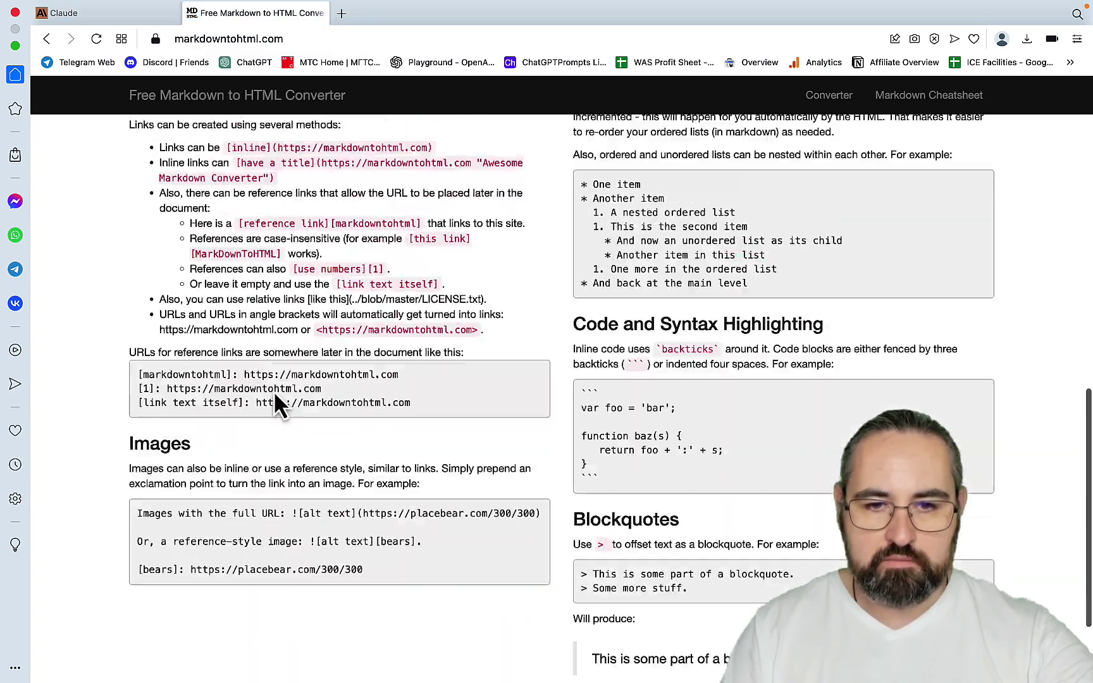
pyautogui.scroll(12, 273, 391)
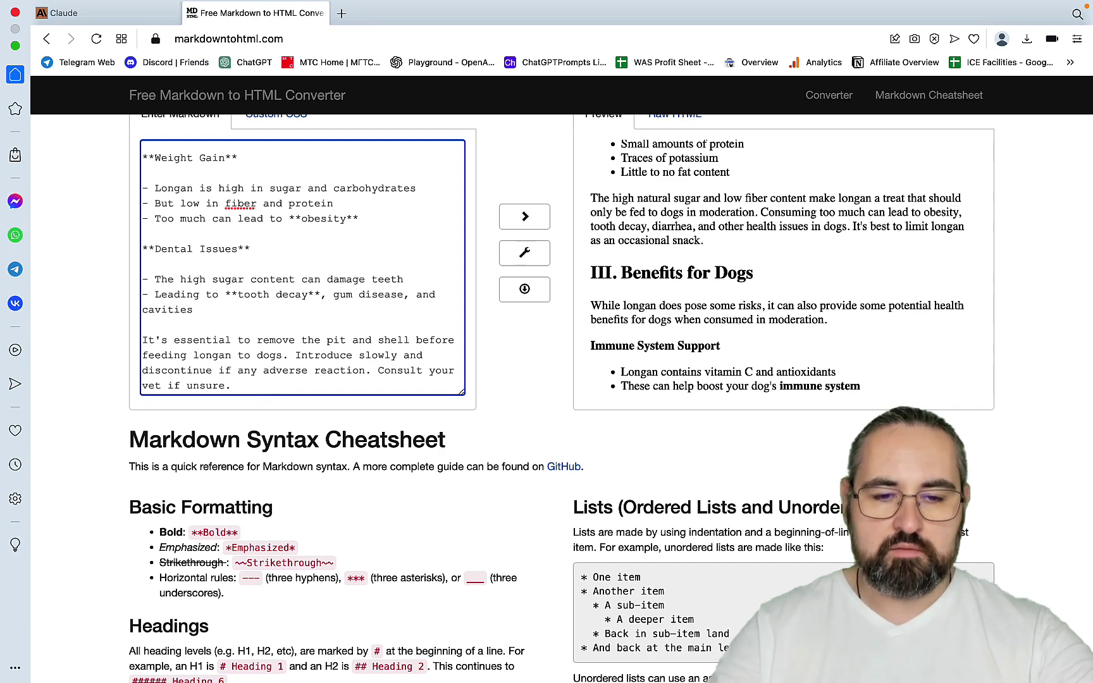
pyautogui.scroll(10, 302, 327)
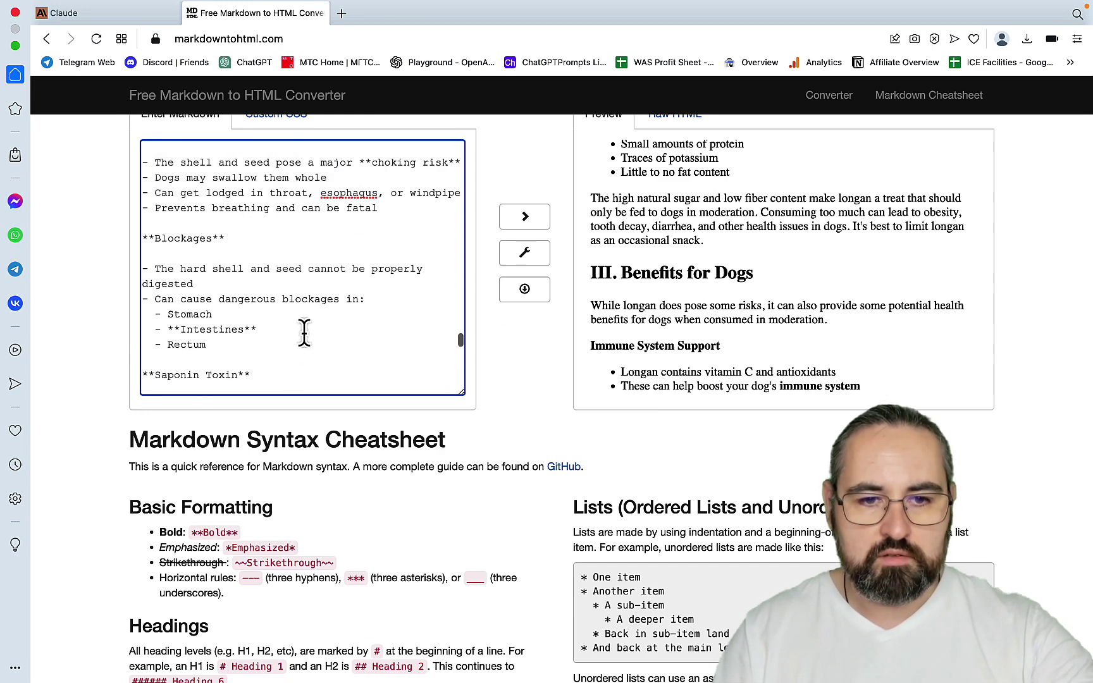
pyautogui.scroll(10, 304, 332)
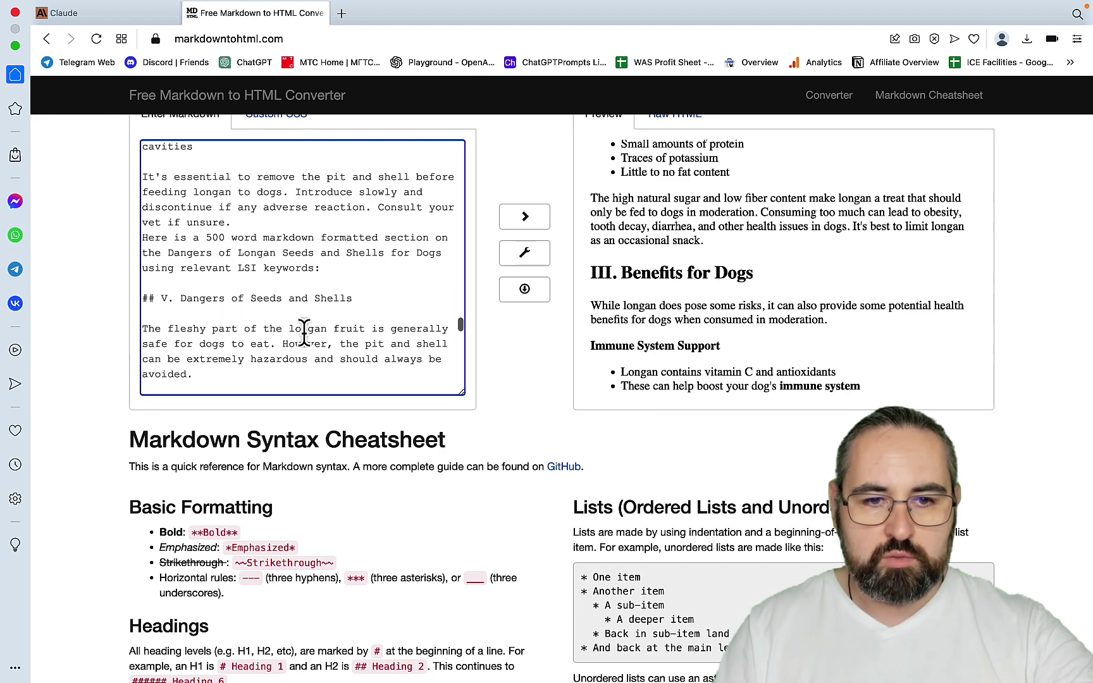
pyautogui.scroll(1, 304, 332)
pyautogui.moveTo(325, 324); pyautogui.dragTo(128, 288)
pyautogui.press('BackSpace')
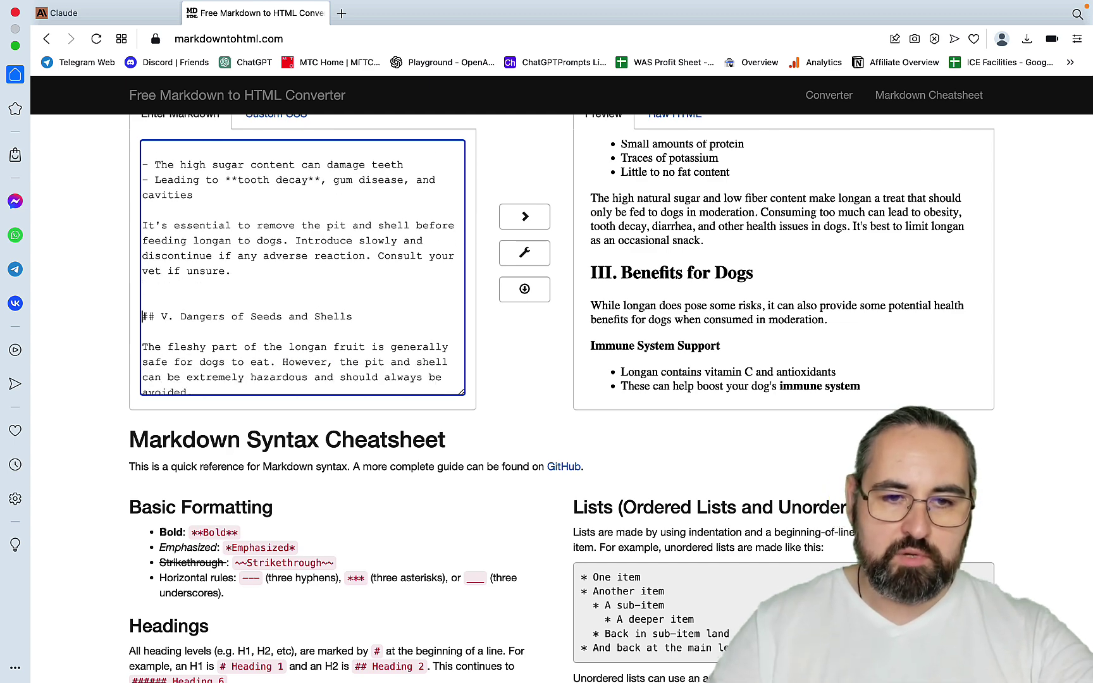
pyautogui.press('BackSpace')
pyautogui.click(114, 16)
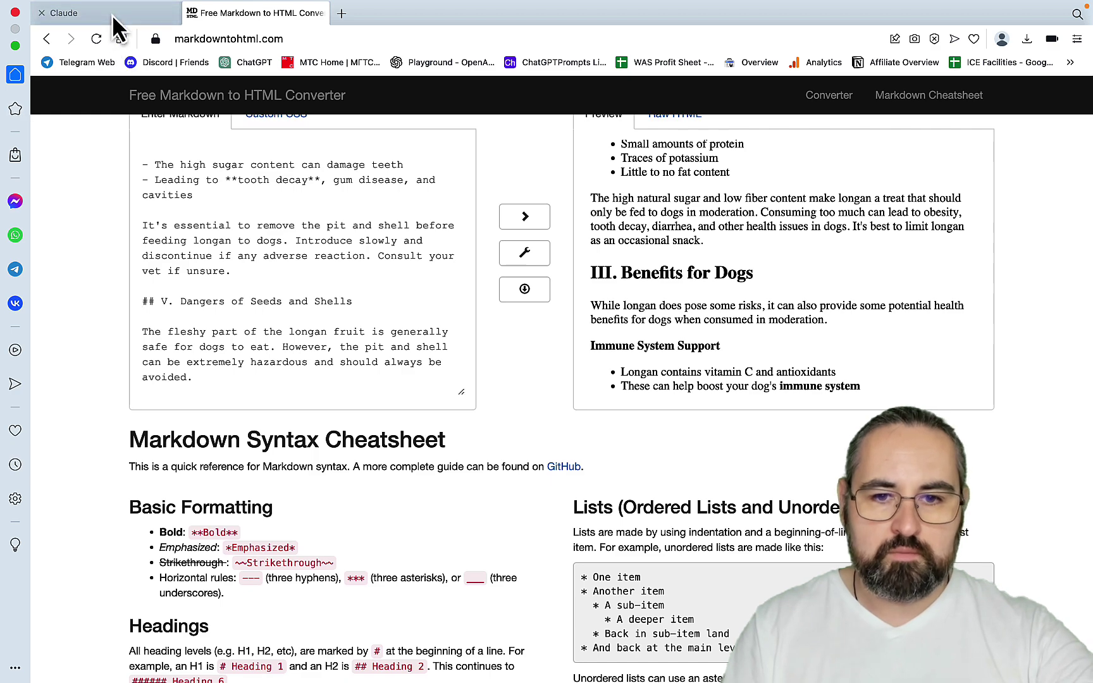
# Step: Resend the section prompt changed to VI and copy Claude's How to Prepare Longan reply
pyautogui.click(113, 16)
pyautogui.scroll(10, 430, 411)
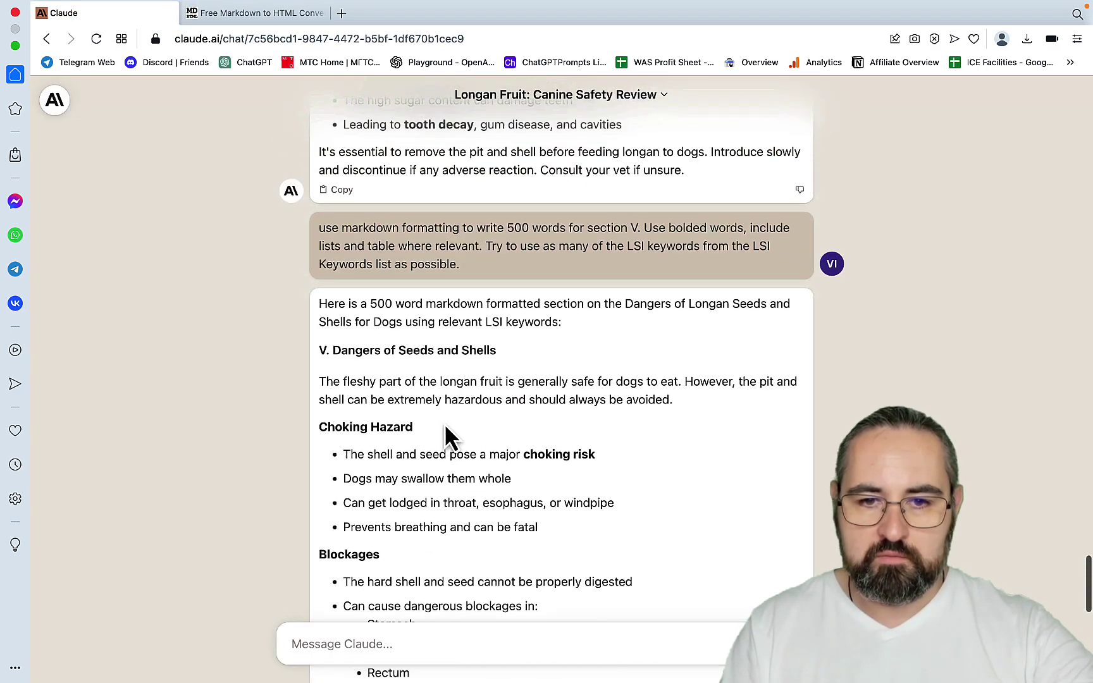
pyautogui.scroll(2, 445, 426)
pyautogui.moveTo(476, 354); pyautogui.dragTo(312, 319)
pyautogui.press('super+c')
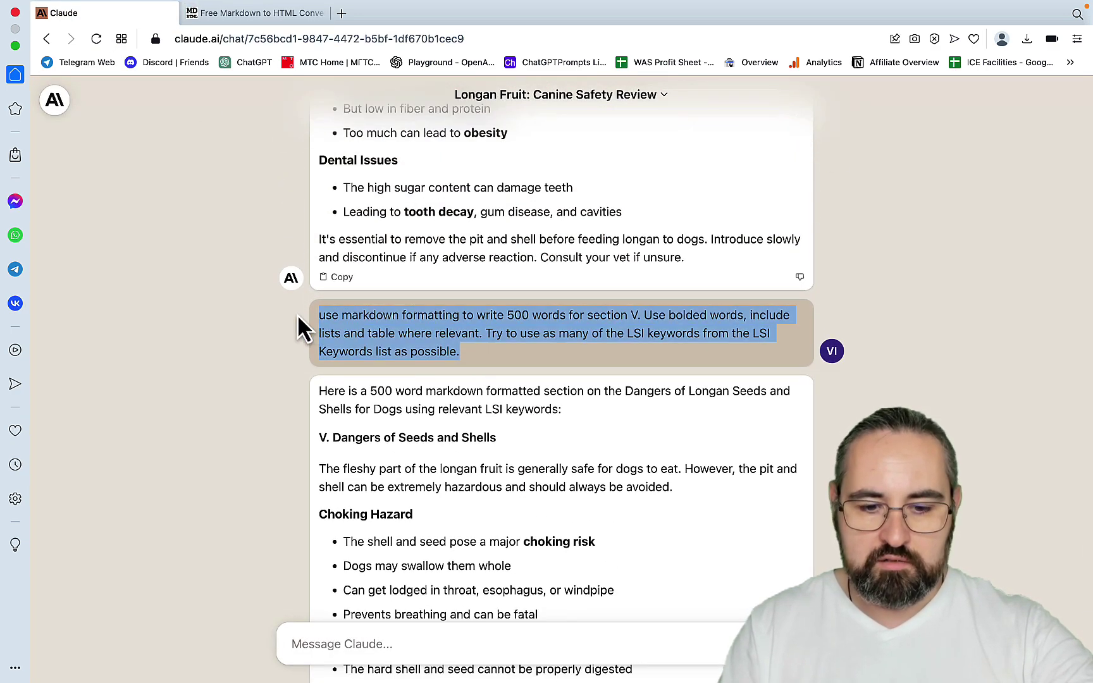
pyautogui.scroll(-10, 472, 437)
pyautogui.click(349, 635)
pyautogui.press('super+v')
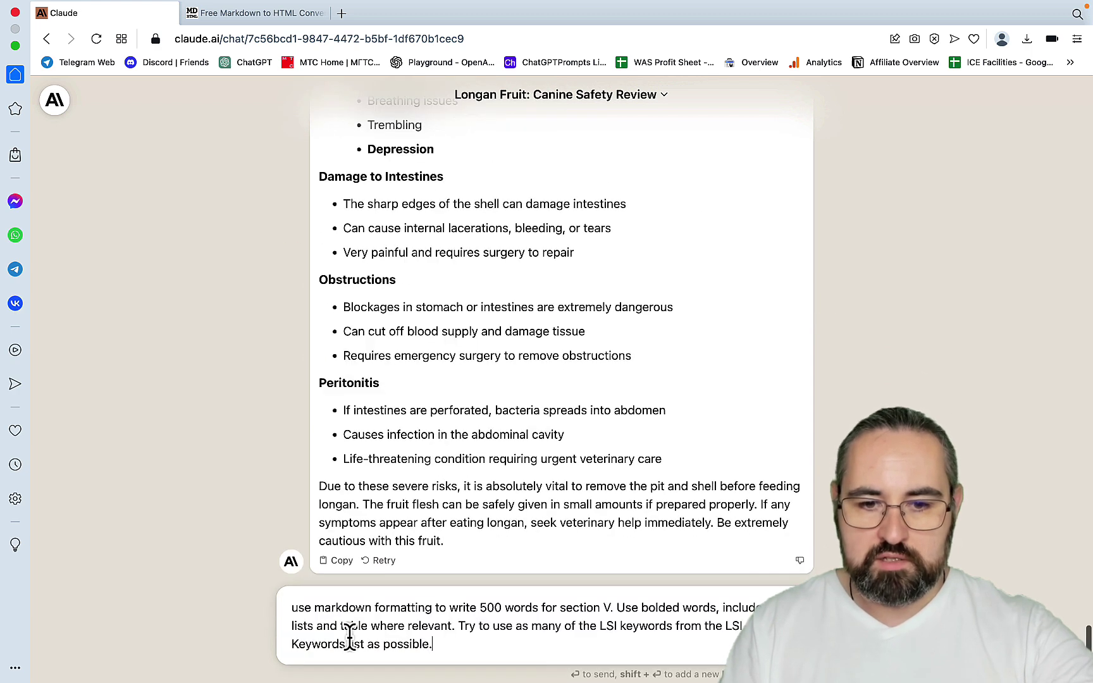
pyautogui.click(610, 602)
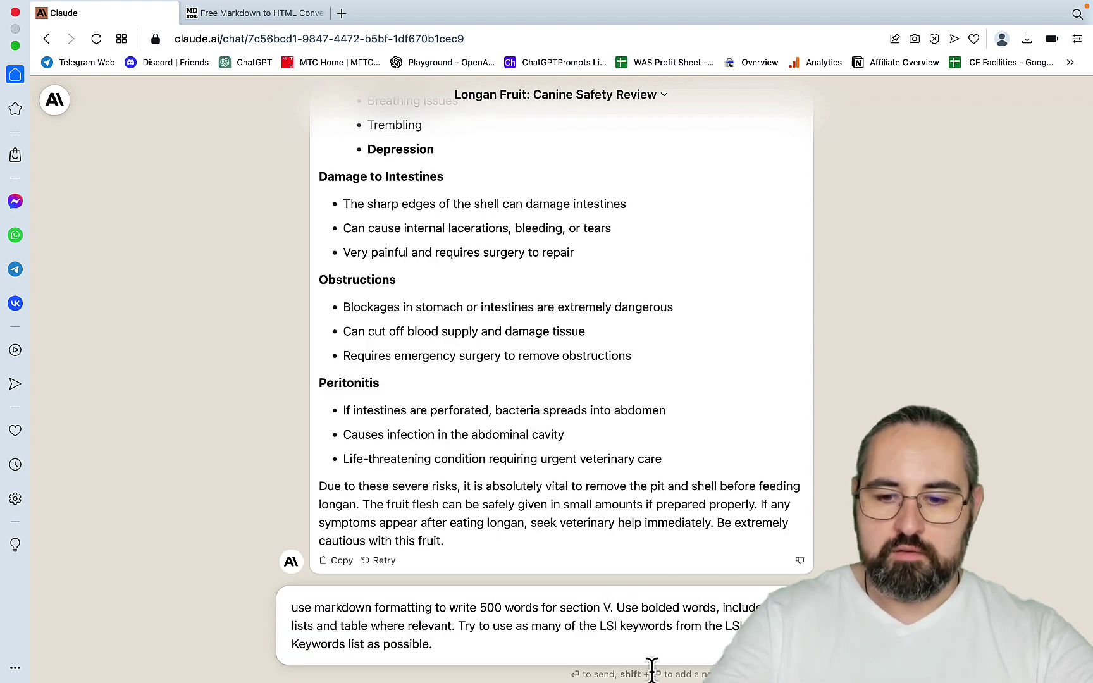
pyautogui.write('I')
pyautogui.press('Return')
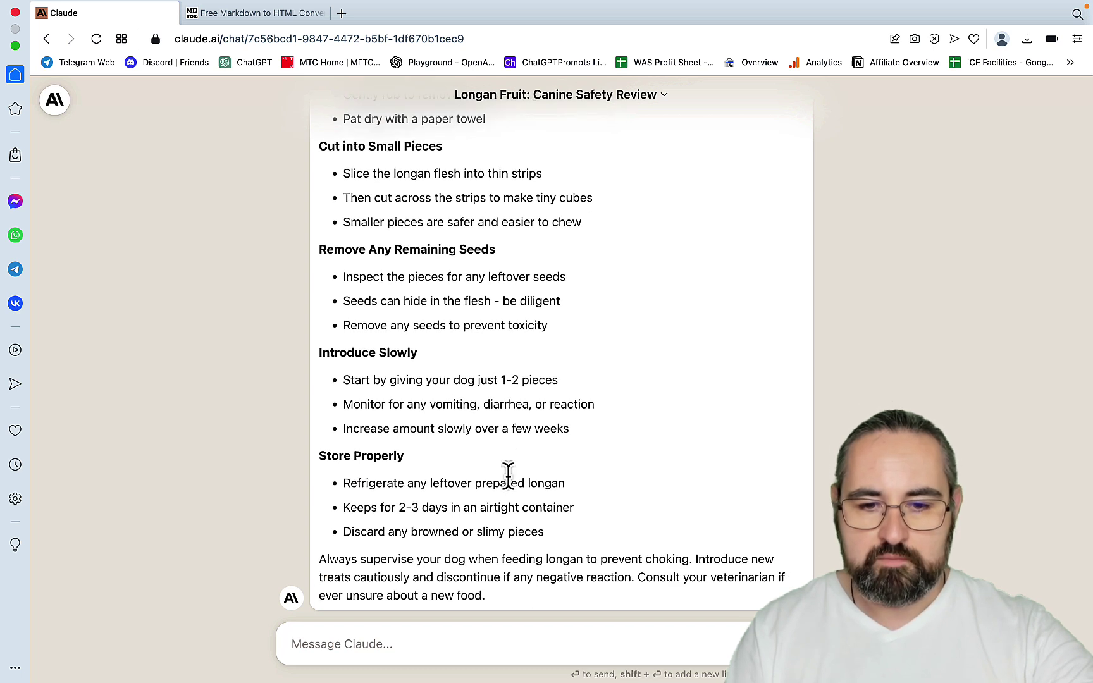
pyautogui.click(340, 598)
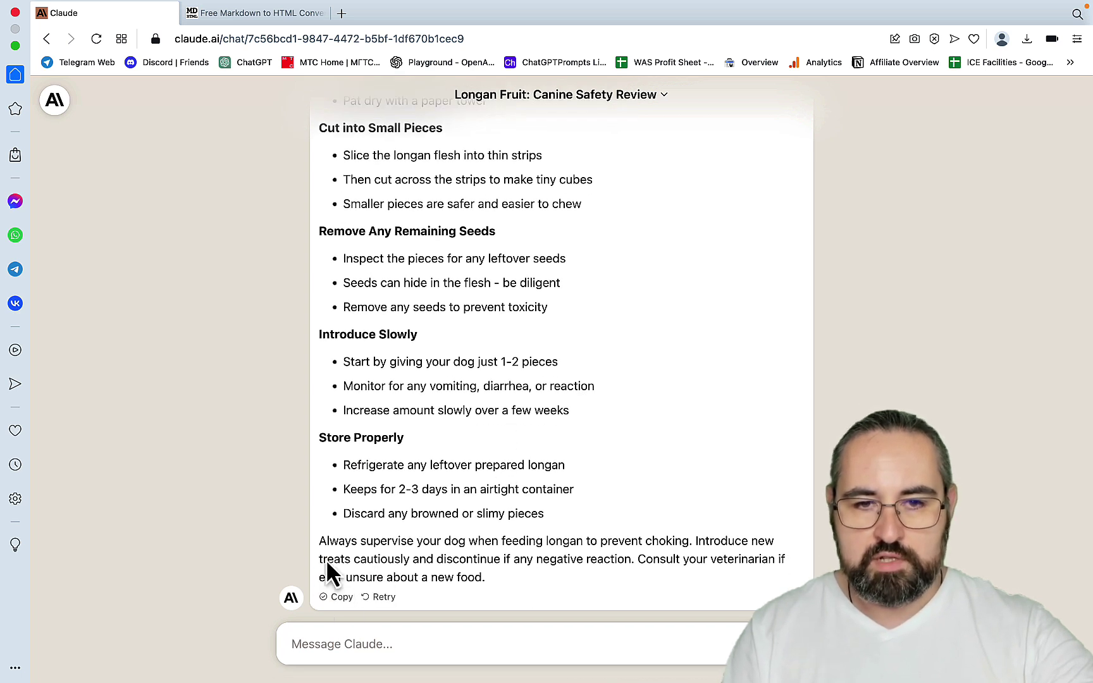
pyautogui.click(257, 13)
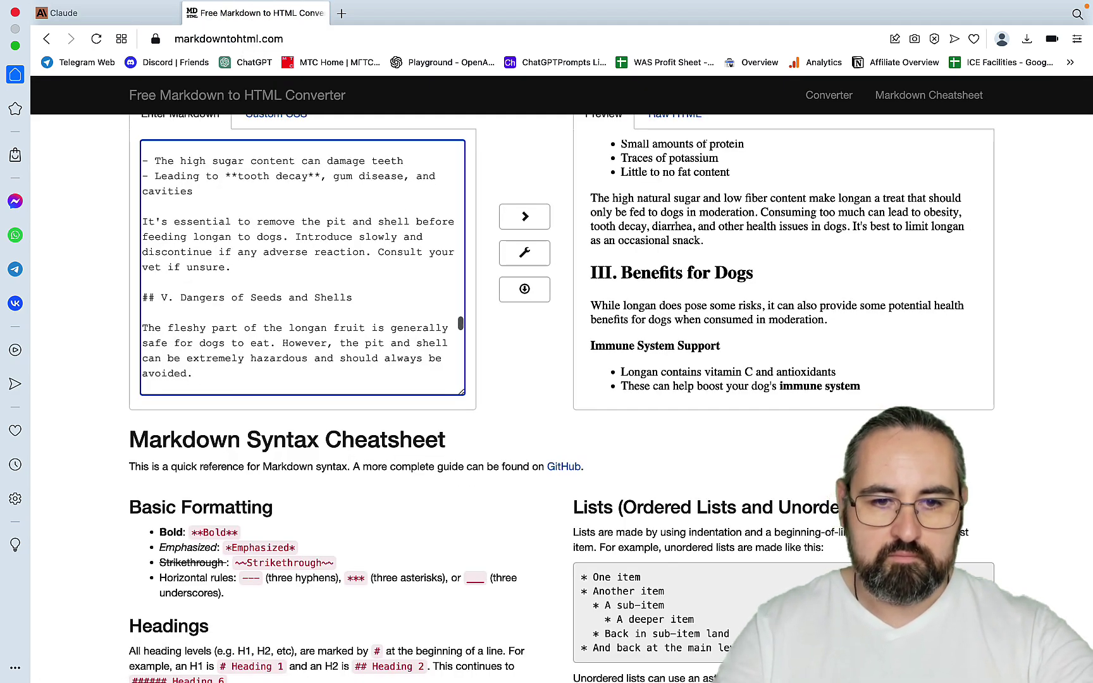
# Step: Paste the section VI markdown and delete Claude's intro sentence above its heading
pyautogui.press('super+v')
pyautogui.scroll(10, 220, 288)
pyautogui.scroll(5, 220, 285)
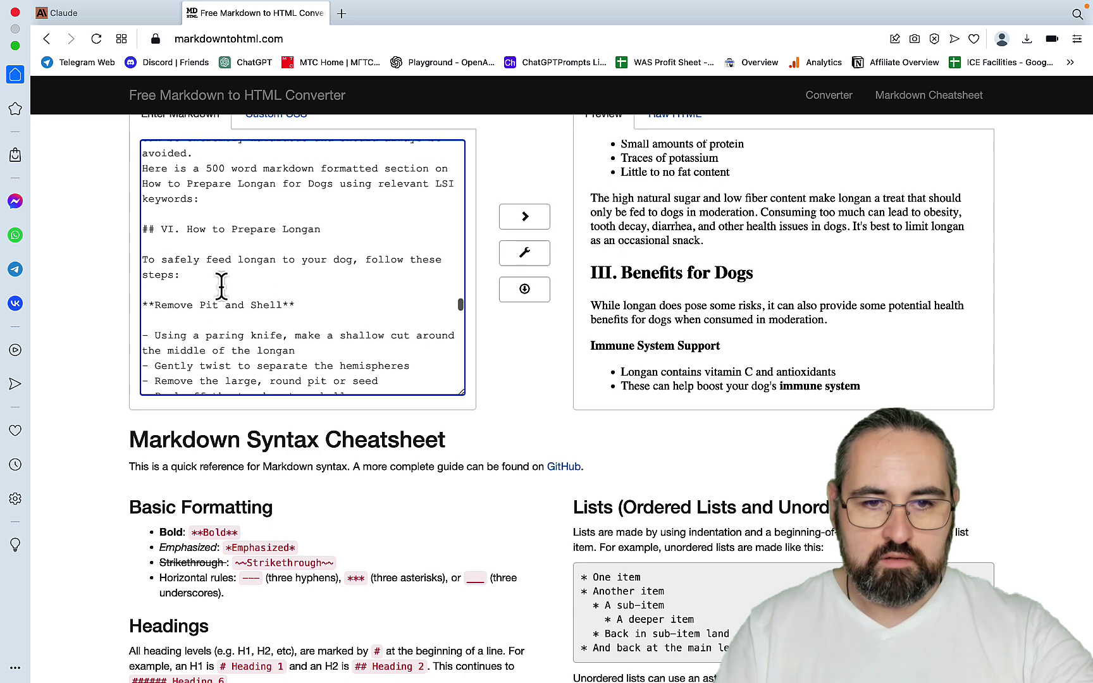
pyautogui.moveTo(200, 272); pyautogui.dragTo(139, 246)
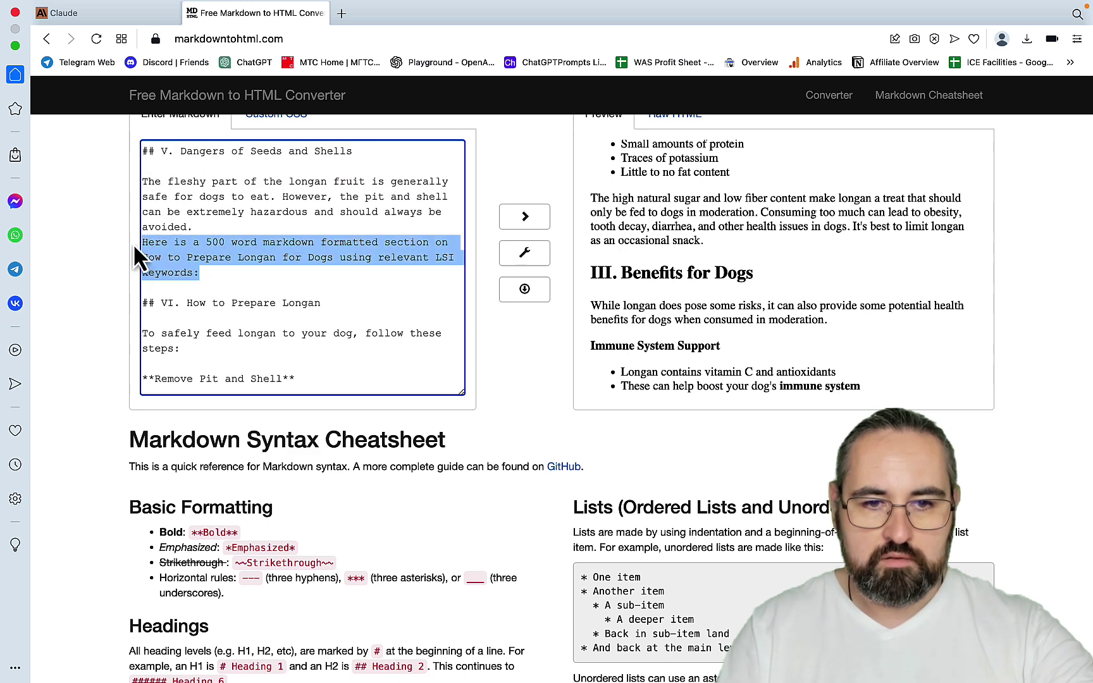
pyautogui.press('BackSpace')
pyautogui.press('BackSpace')
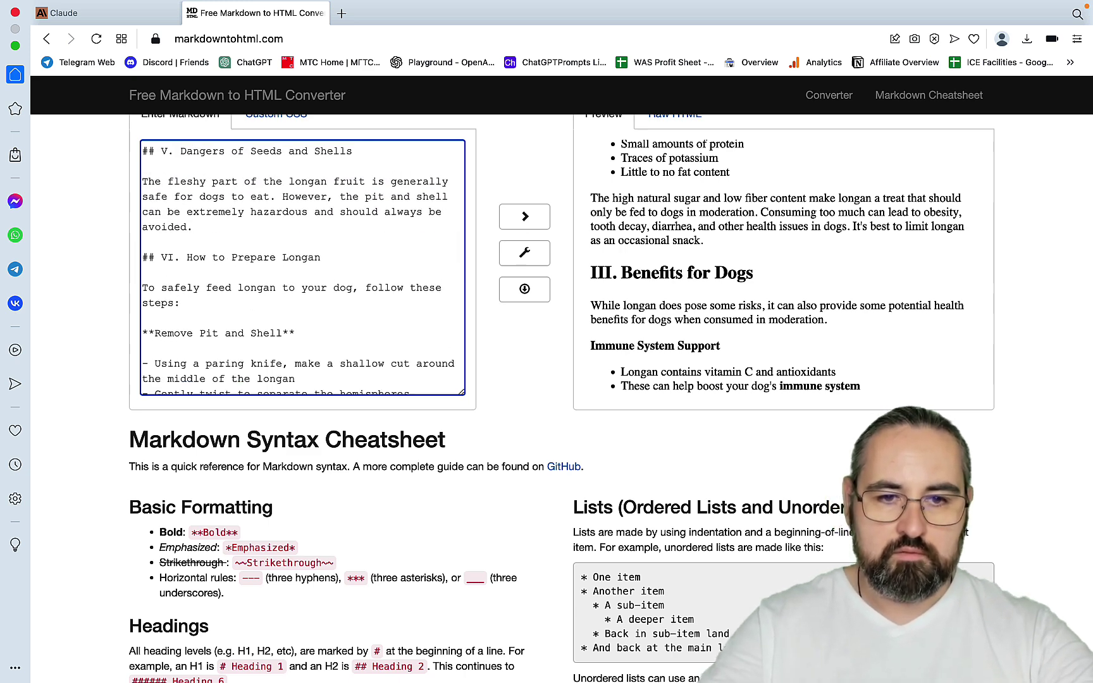
# Step: Resend the section prompt as VII and copy Claude's portion-table reply on longan amounts
pyautogui.click(105, 13)
pyautogui.scroll(12, 586, 294)
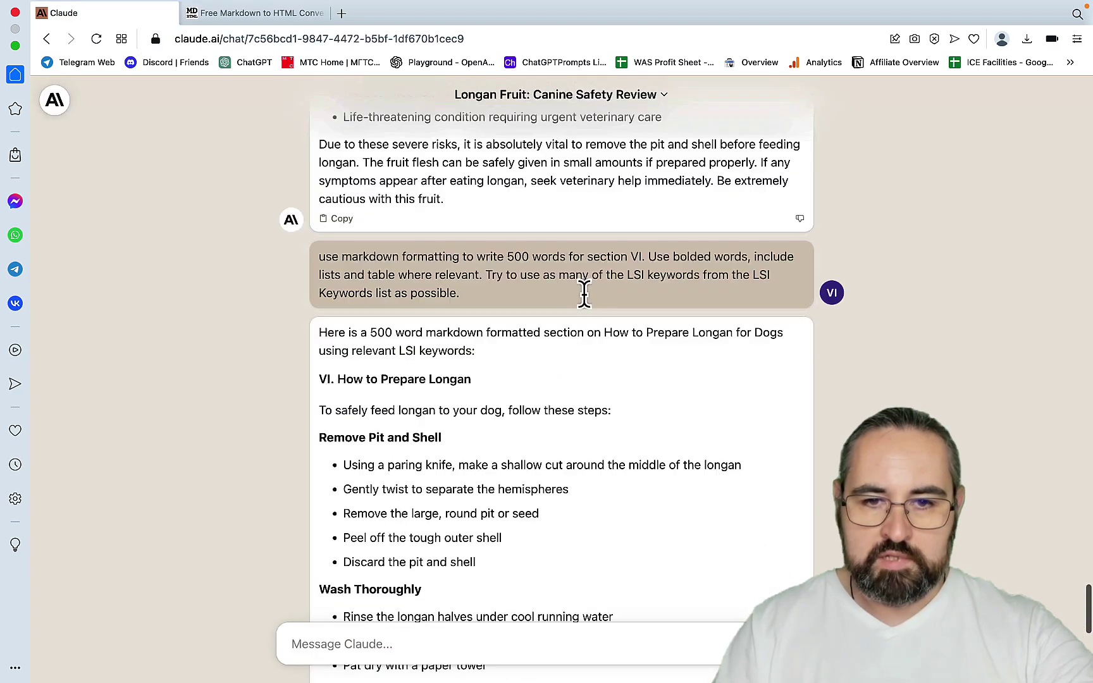
pyautogui.moveTo(461, 509); pyautogui.dragTo(352, 474)
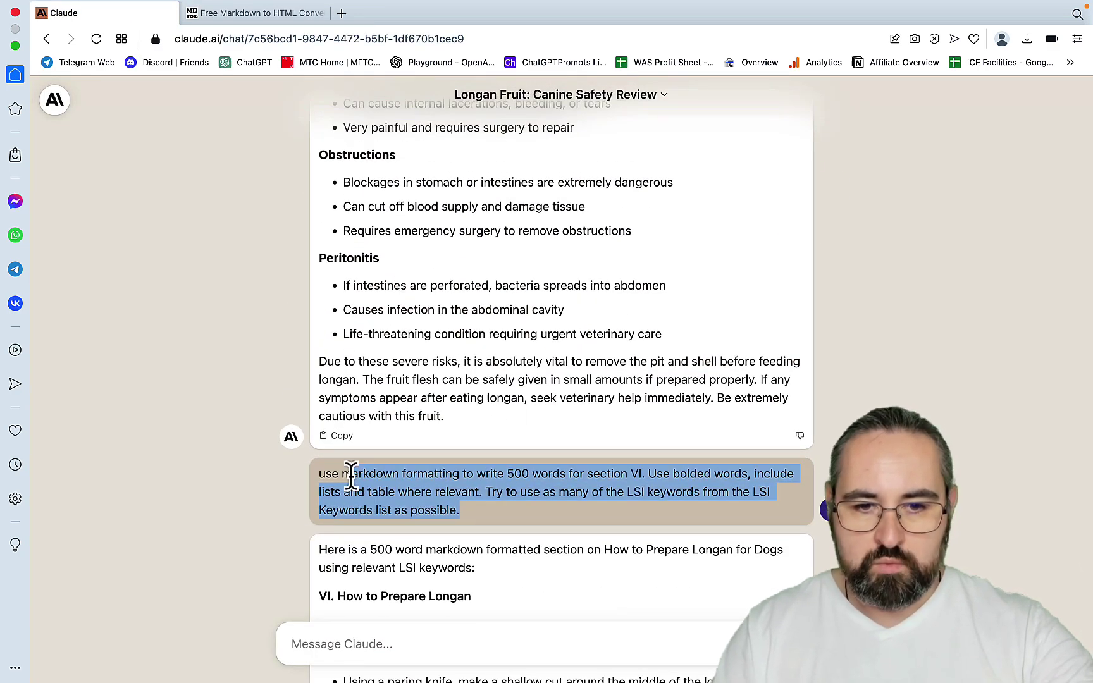
pyautogui.press('super+c')
pyautogui.scroll(-12, 500, 525)
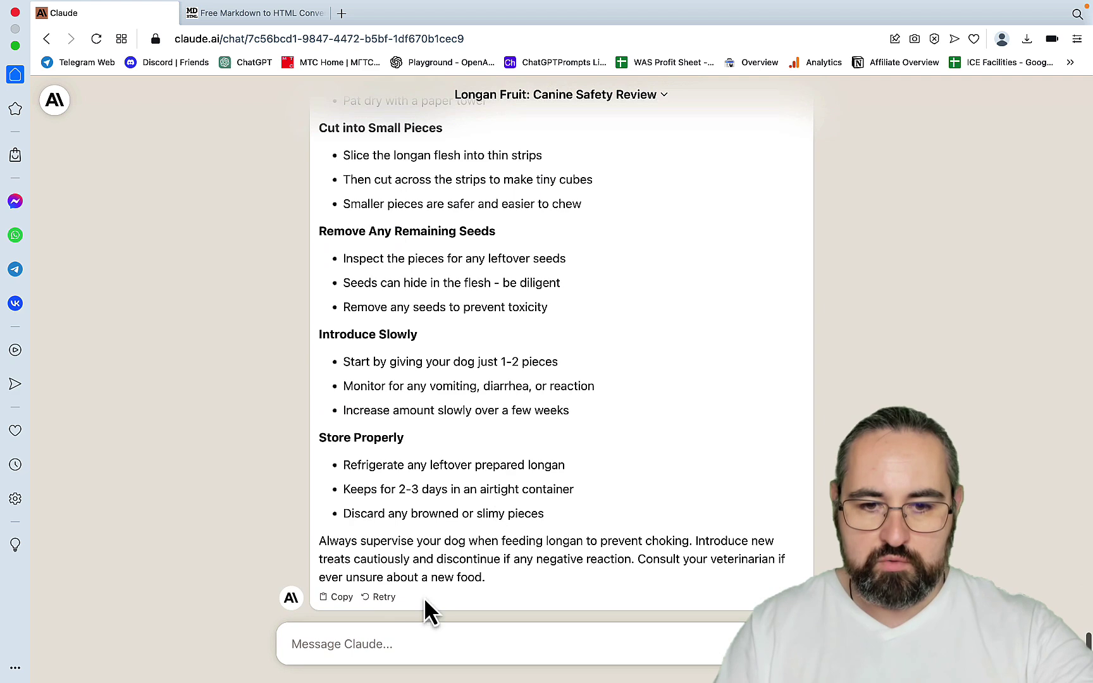
pyautogui.click(361, 644)
pyautogui.press('super+v')
pyautogui.click(614, 608)
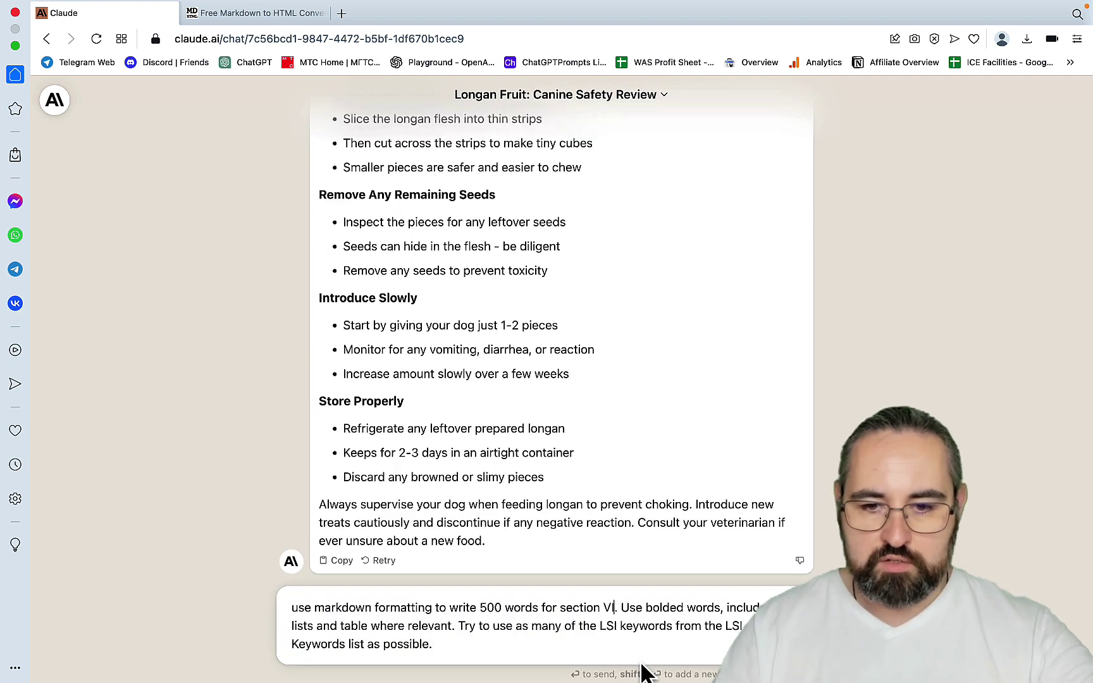
pyautogui.press('Return')
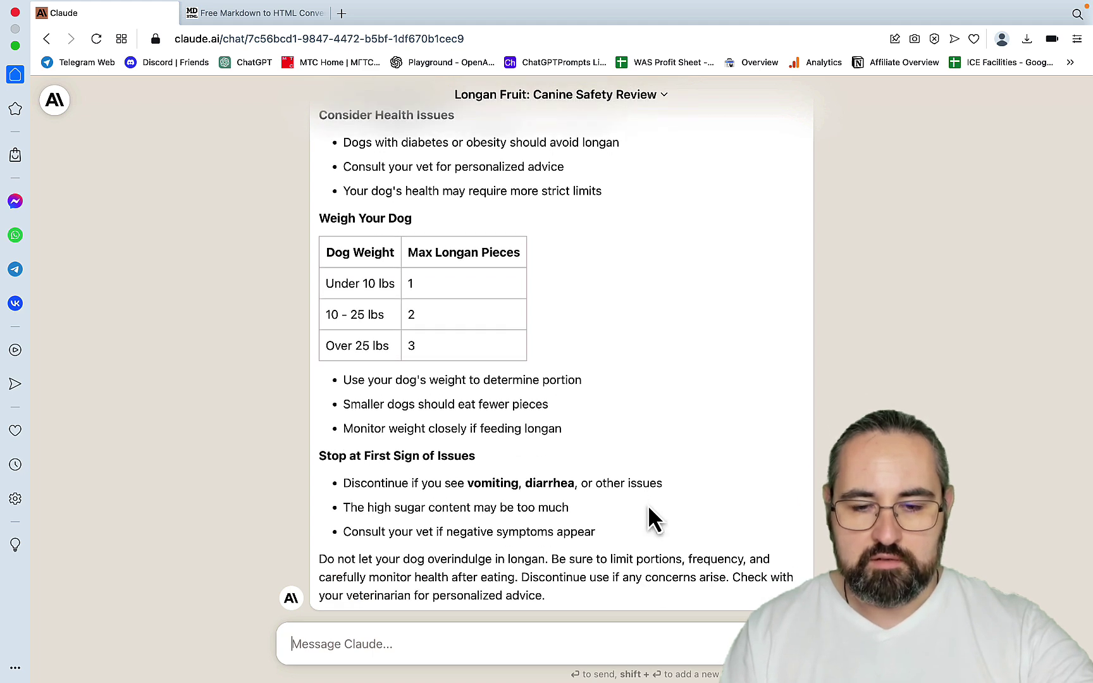
pyautogui.click(339, 596)
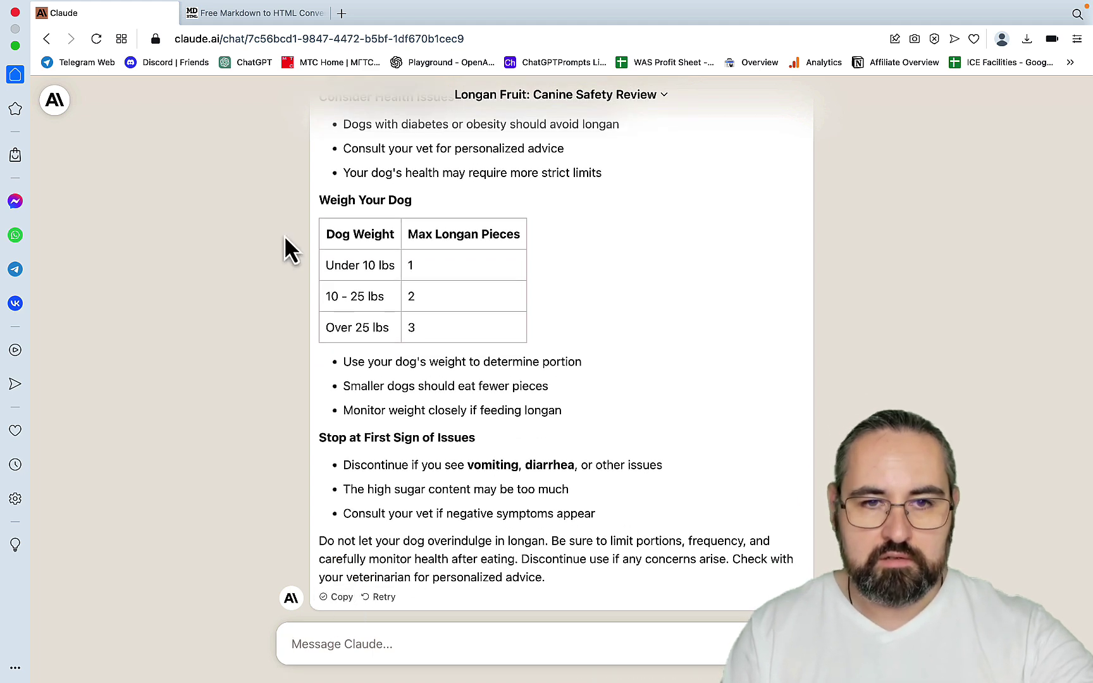
pyautogui.click(294, 13)
# Step: Paste section VII at the end of the markdown and delete Claude's intro sentence
pyautogui.press('super+a')
pyautogui.press('super+v')
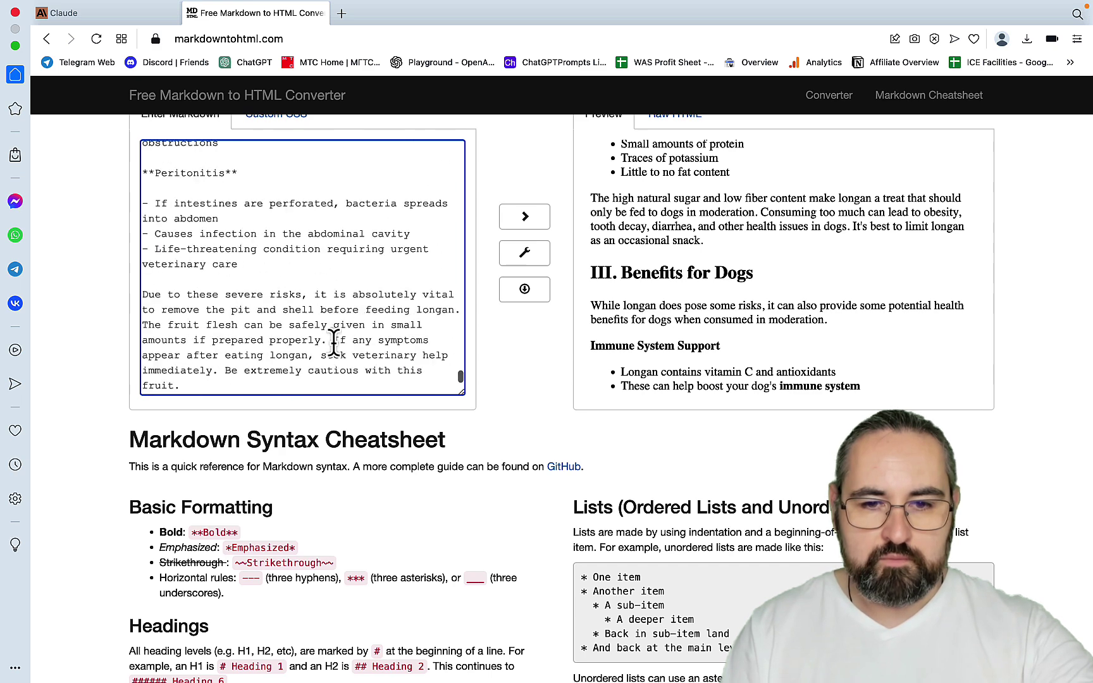
pyautogui.scroll(15, 260, 295)
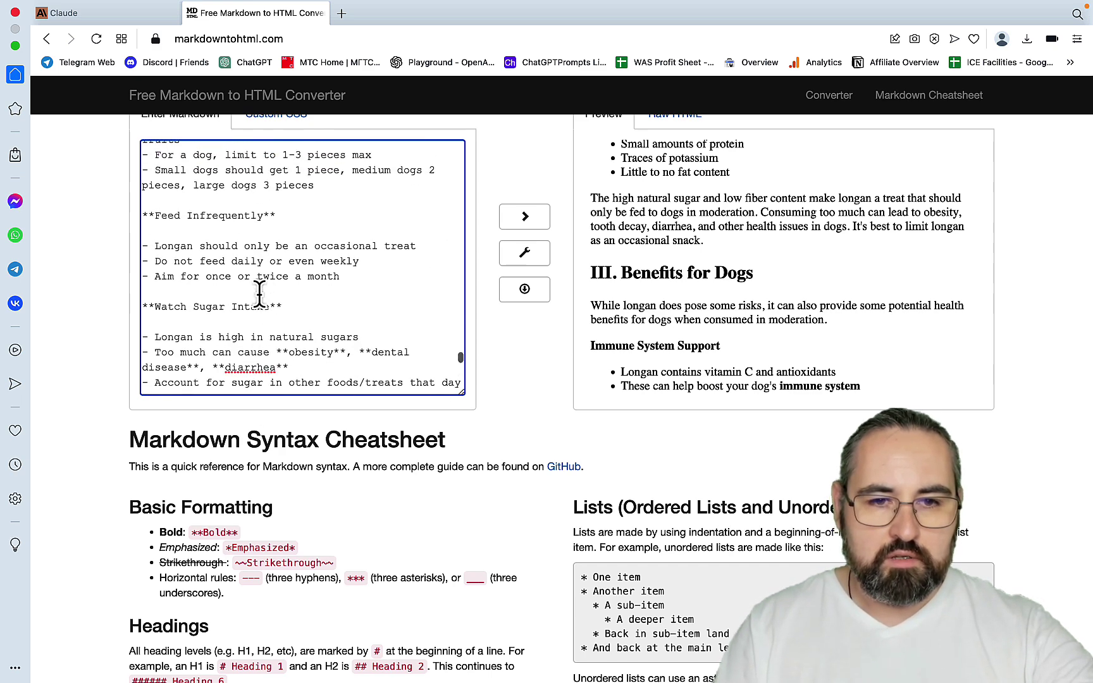
pyautogui.scroll(10, 260, 292)
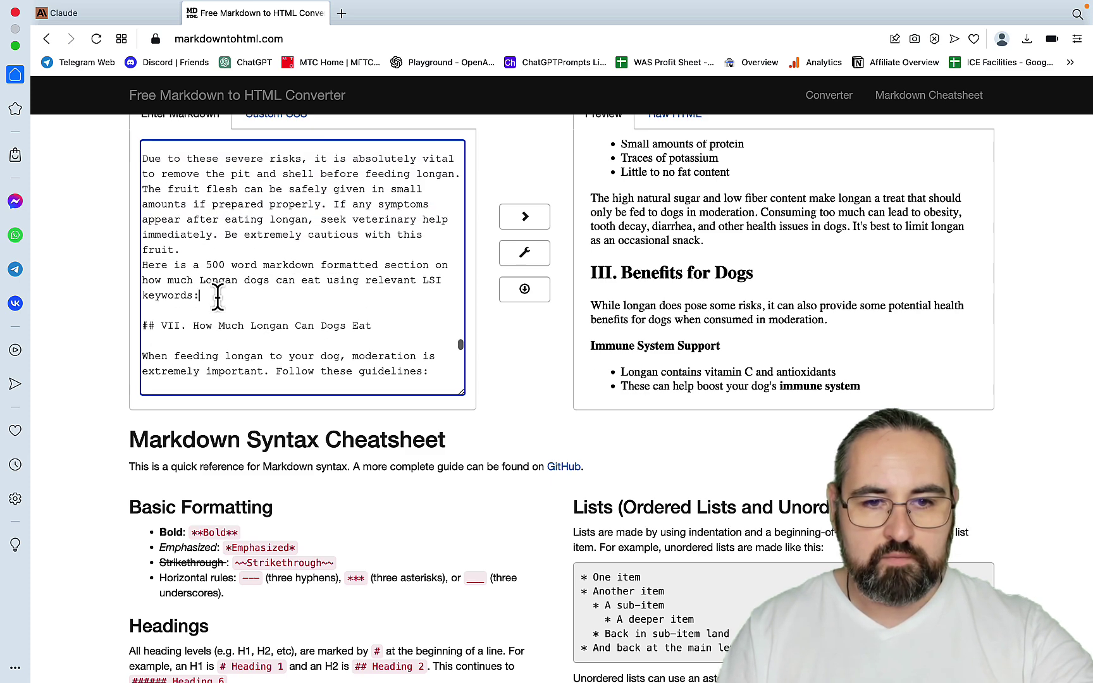
pyautogui.moveTo(218, 296); pyautogui.dragTo(182, 251)
pyautogui.press('BackSpace')
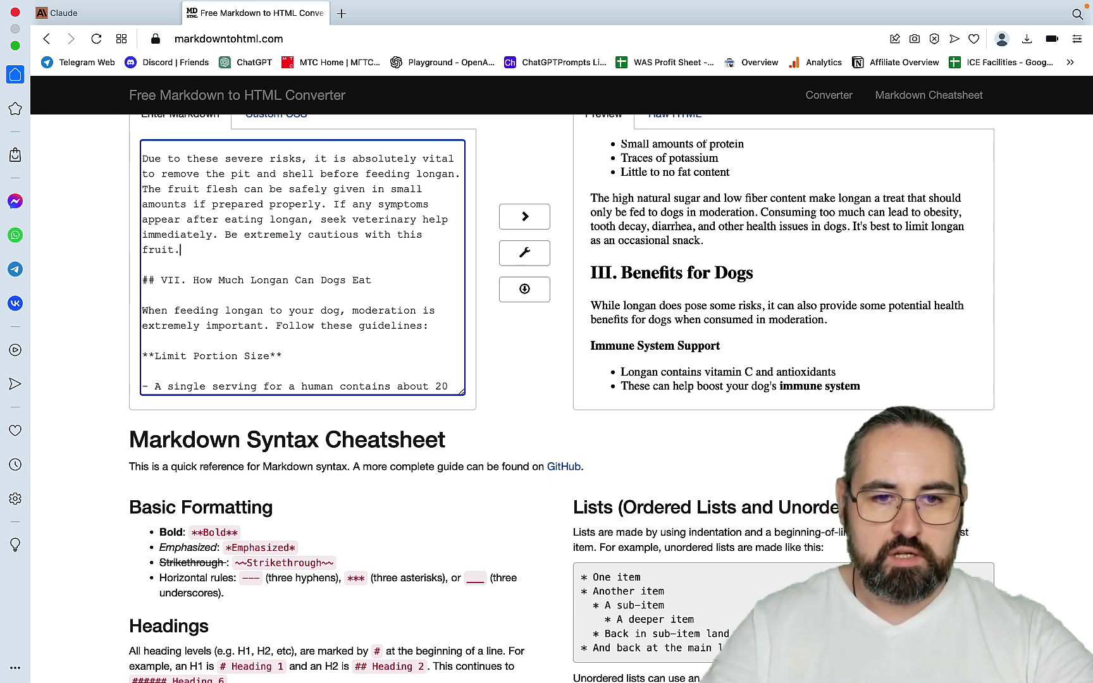
pyautogui.click(155, 18)
# Step: Resend the section prompt with a new number and copy Claude's canned and dehydrated longan reply
pyautogui.scroll(10, 420, 277)
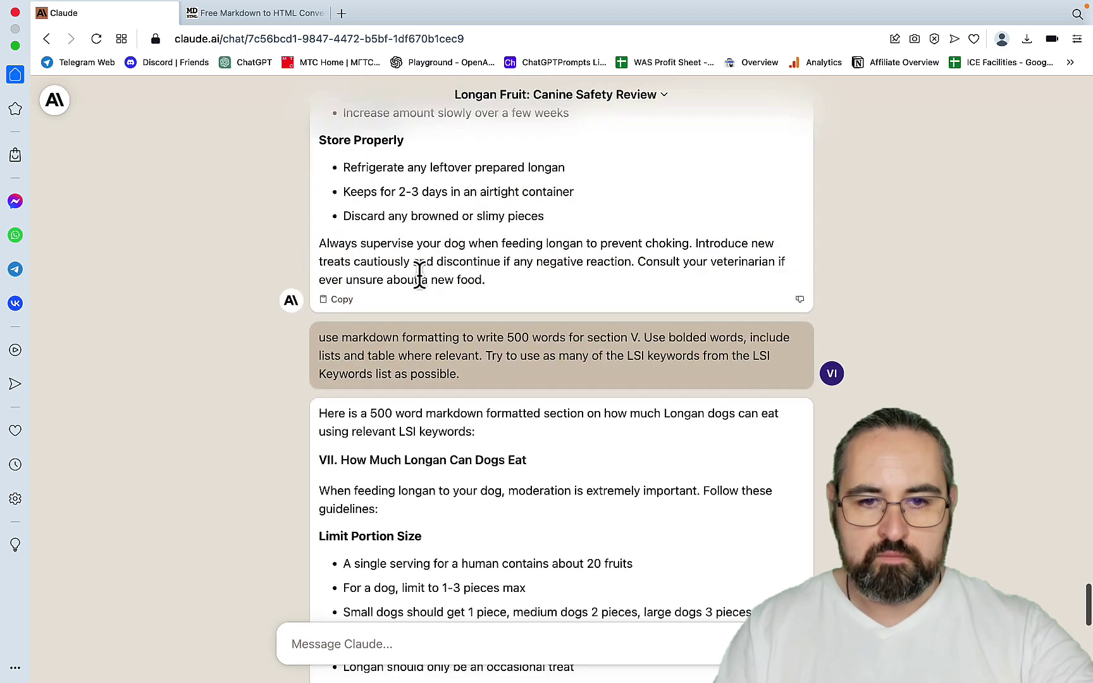
pyautogui.moveTo(469, 375); pyautogui.dragTo(317, 337)
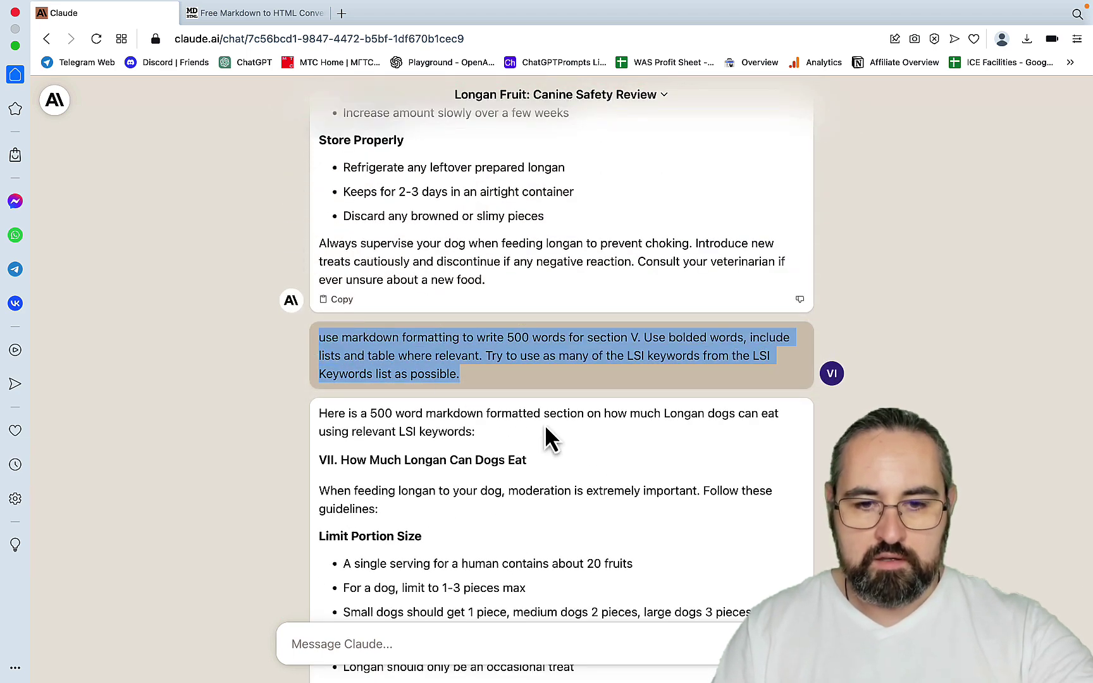
pyautogui.scroll(-10, 544, 424)
pyautogui.click(376, 642)
pyautogui.press('super+v')
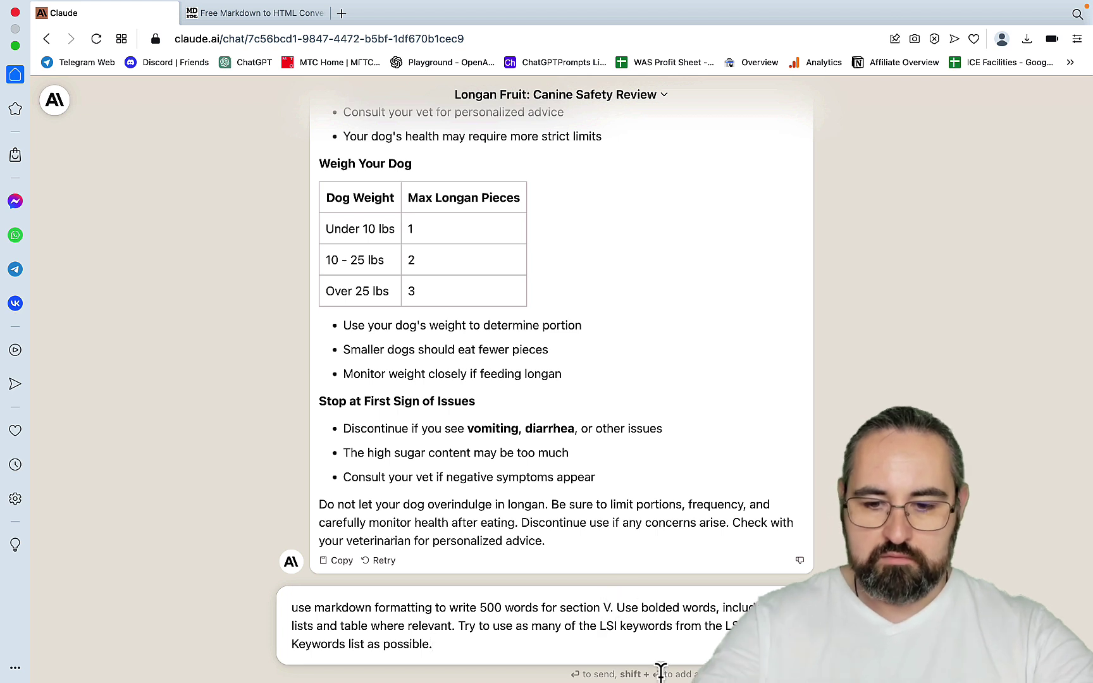
pyautogui.write('I')
pyautogui.press('Return')
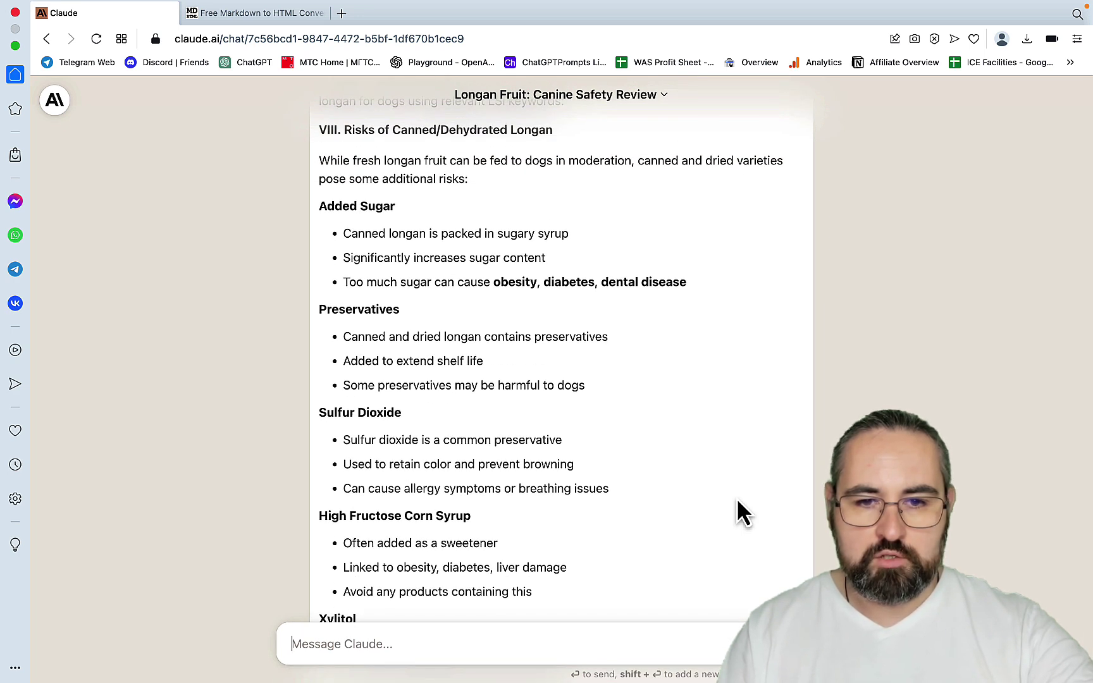
pyautogui.scroll(-1, 736, 498)
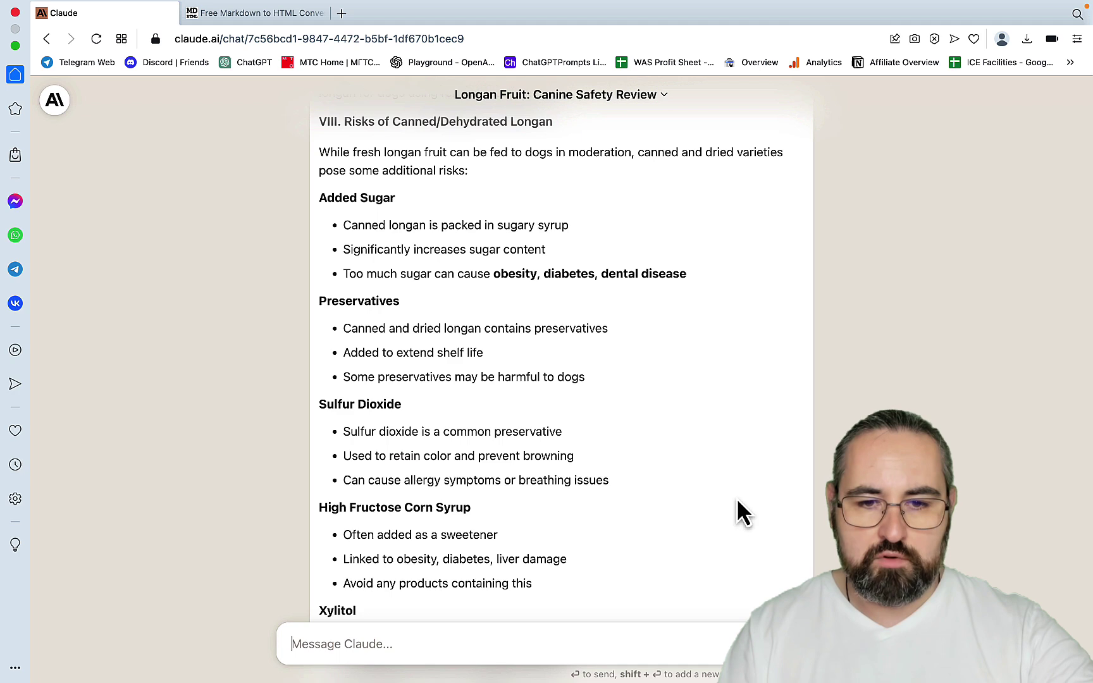
pyautogui.scroll(-5, 737, 498)
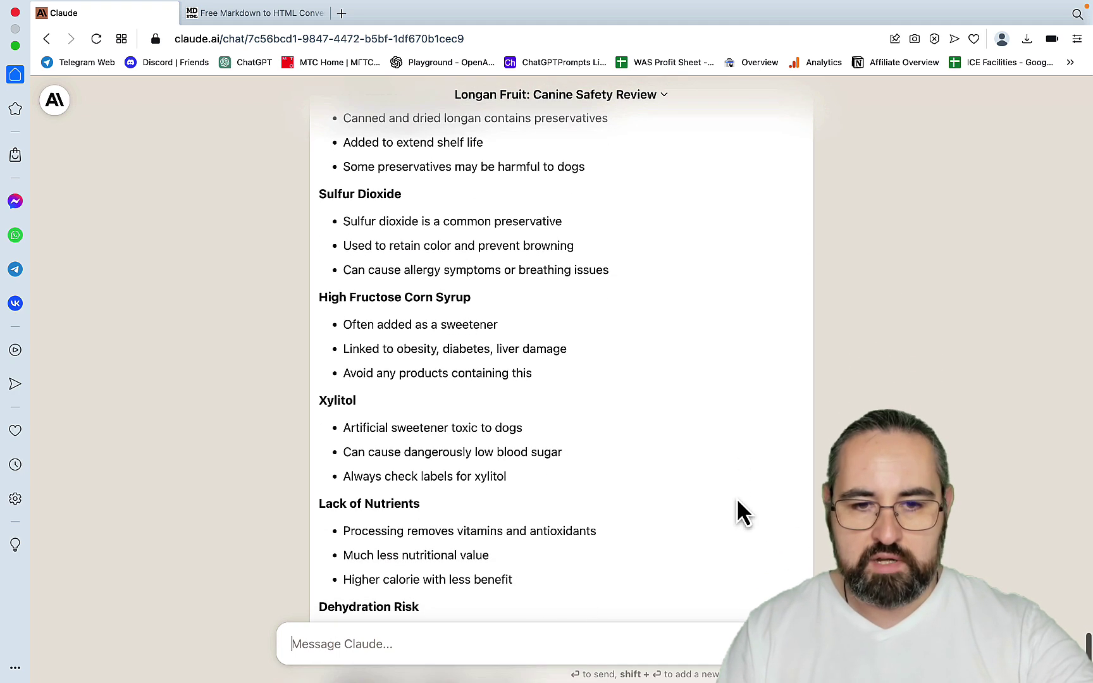
pyautogui.scroll(-3, 737, 502)
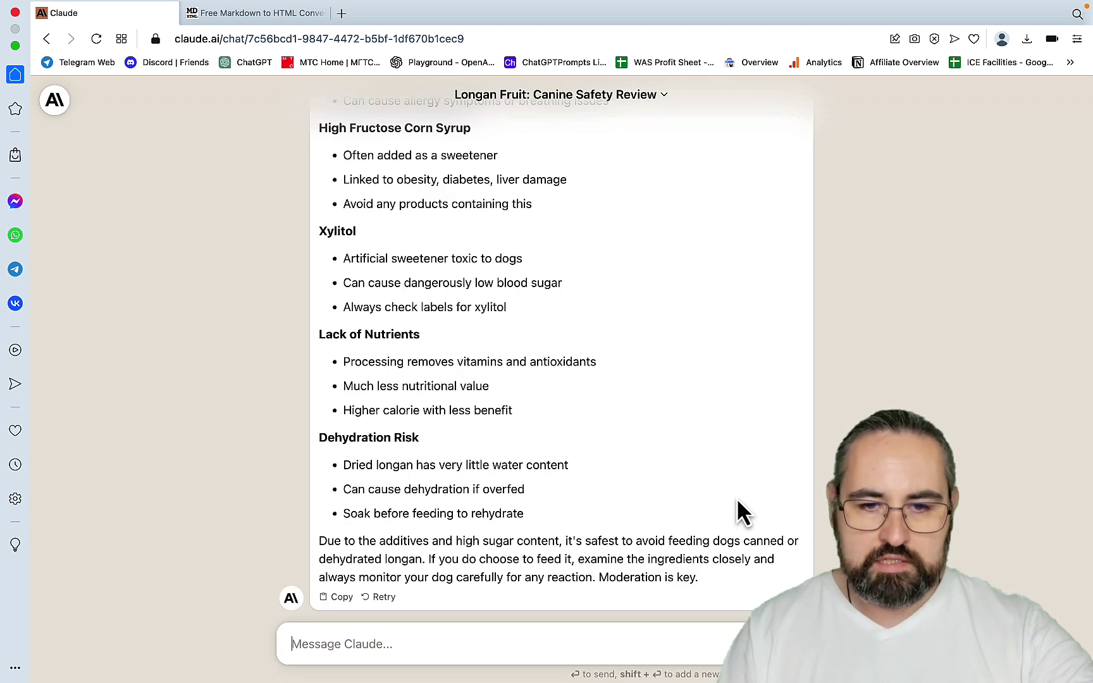
pyautogui.click(335, 598)
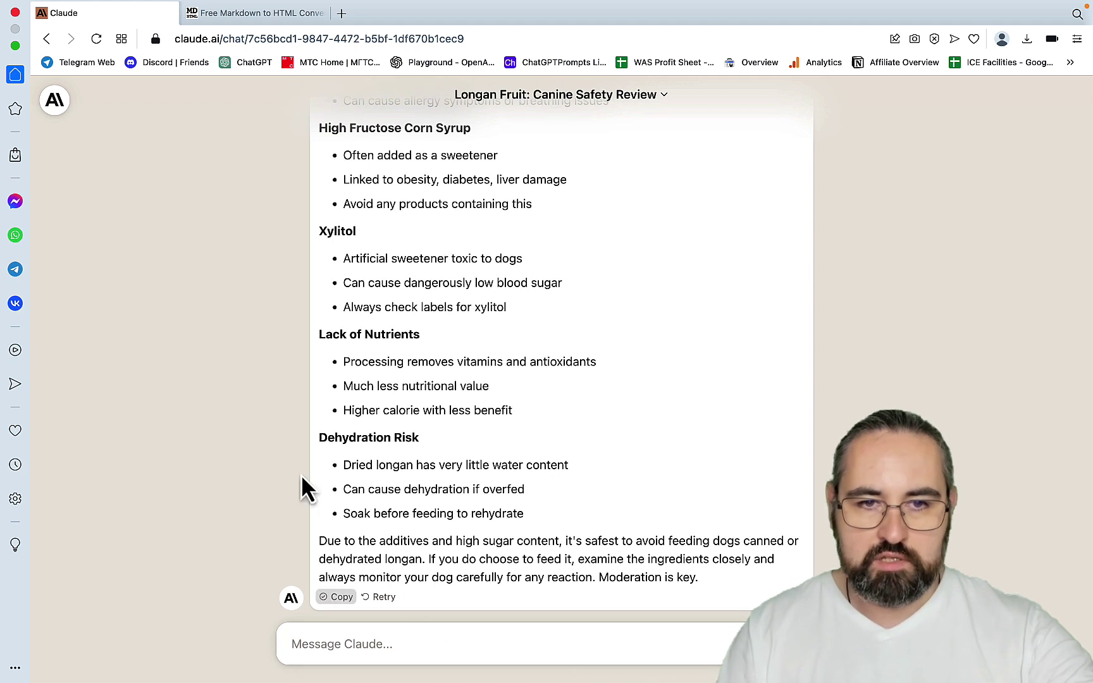
# Step: Delete Claude's intro sentence above the Risks of Canned/Dehydrated Longan section in the converter
pyautogui.click(261, 13)
pyautogui.scroll(-15, 317, 373)
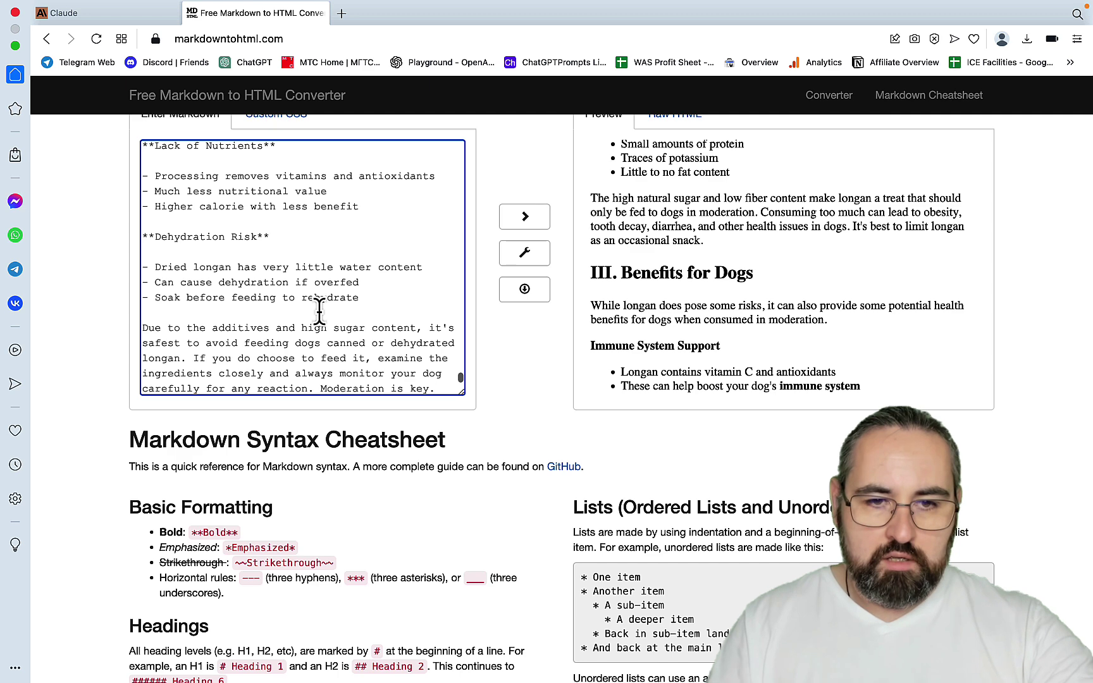
pyautogui.scroll(10, 320, 310)
pyautogui.scroll(8, 319, 310)
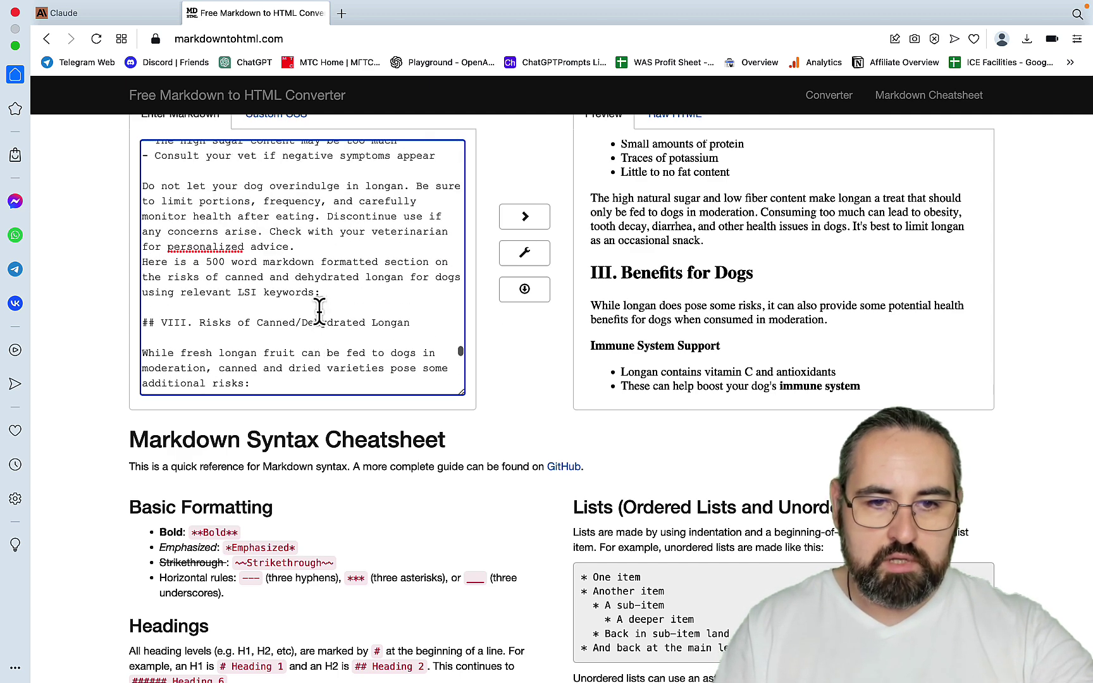
pyautogui.moveTo(336, 295); pyautogui.dragTo(138, 263)
pyautogui.press('BackSpace')
pyautogui.press('BackSpace')
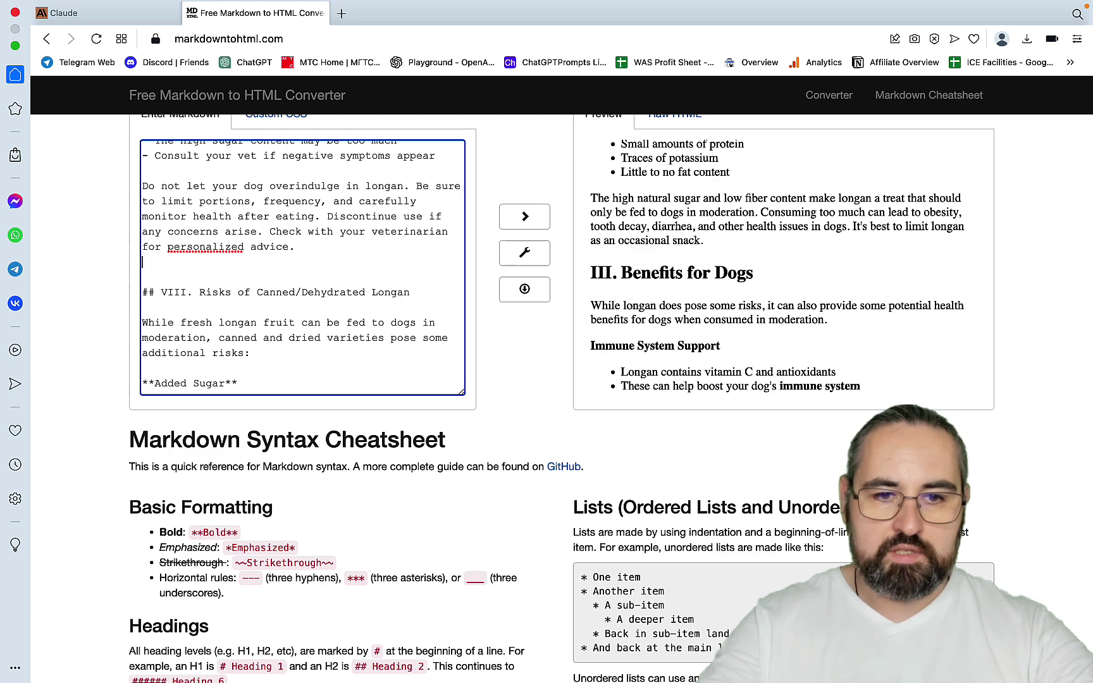
# Step: Resend the copied section prompt with a new number to request the Longan Alternatives section
pyautogui.click(63, 13)
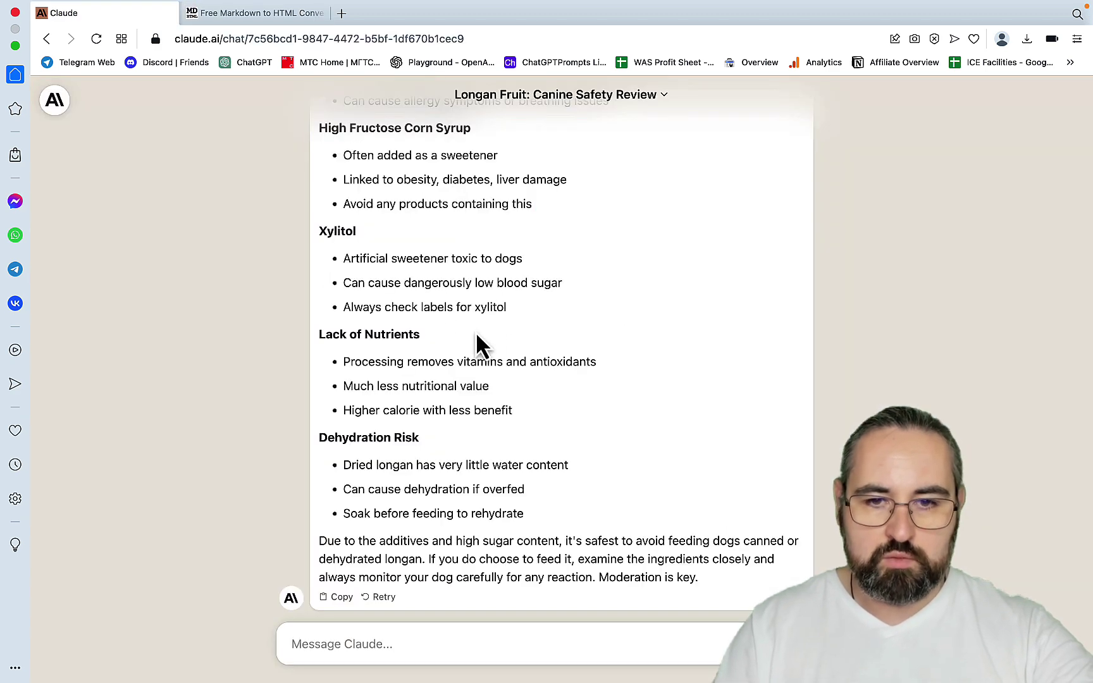
pyautogui.scroll(2, 548, 347)
pyautogui.moveTo(460, 339); pyautogui.dragTo(317, 306)
pyautogui.press('super+c')
pyautogui.scroll(-10, 488, 459)
pyautogui.click(354, 644)
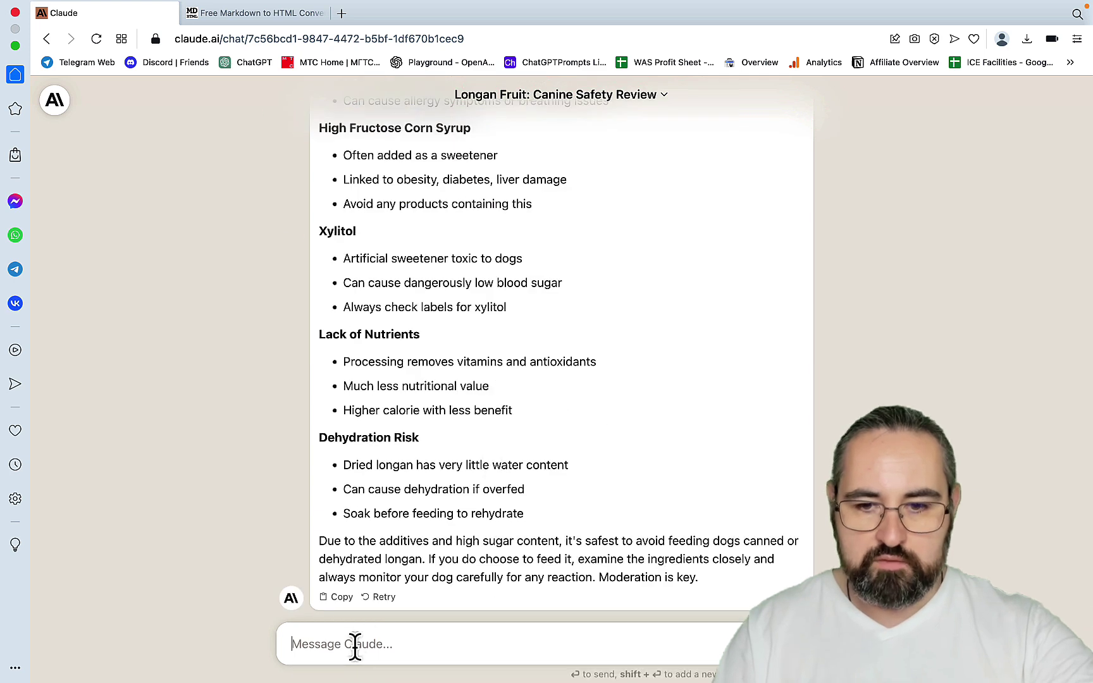
pyautogui.press('super+v')
pyautogui.click(613, 609)
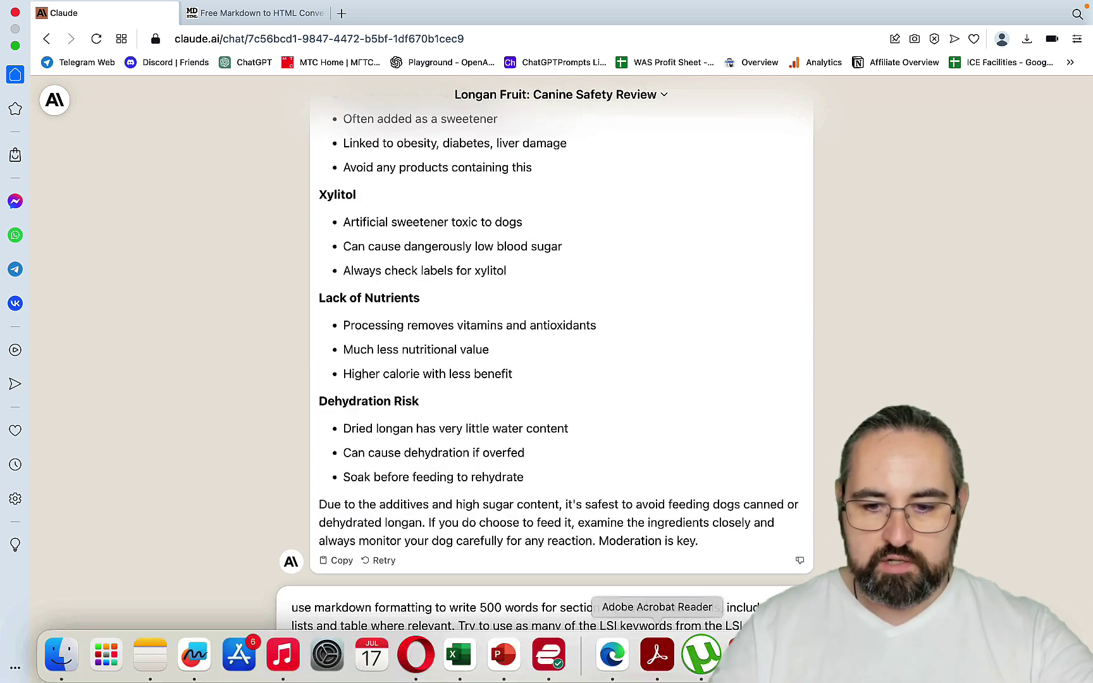
pyautogui.write('I. Use bolded words, includ')
pyautogui.press('Return')
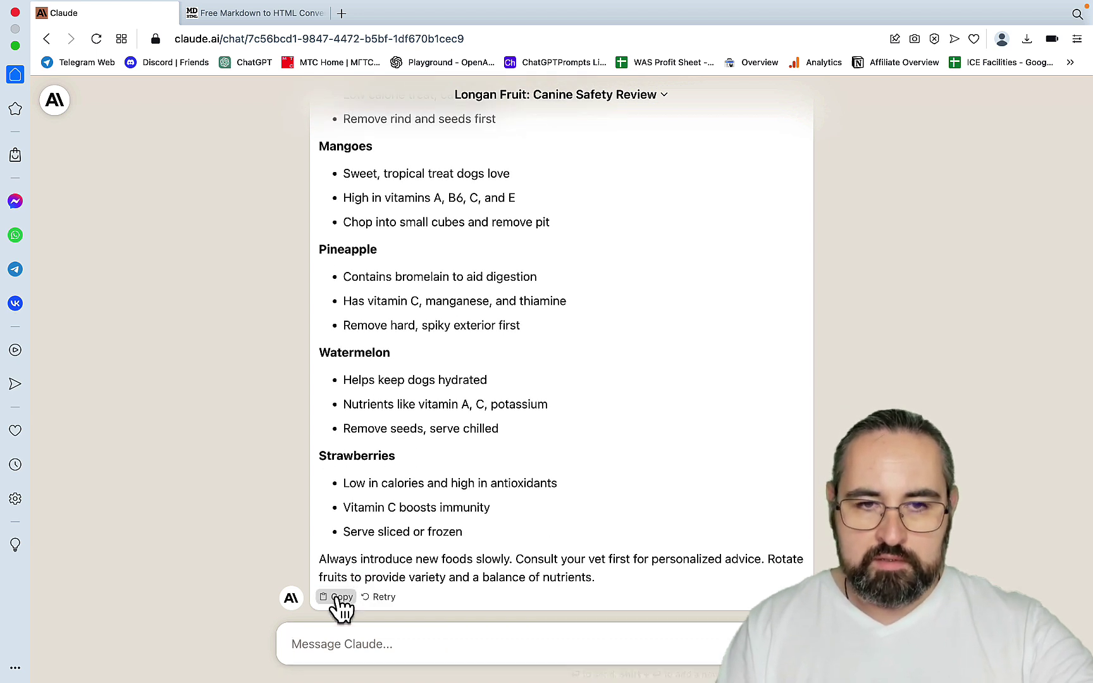
# Step: Paste section IX, Longan Alternatives, into the converter and delete its intro line
pyautogui.click(276, 15)
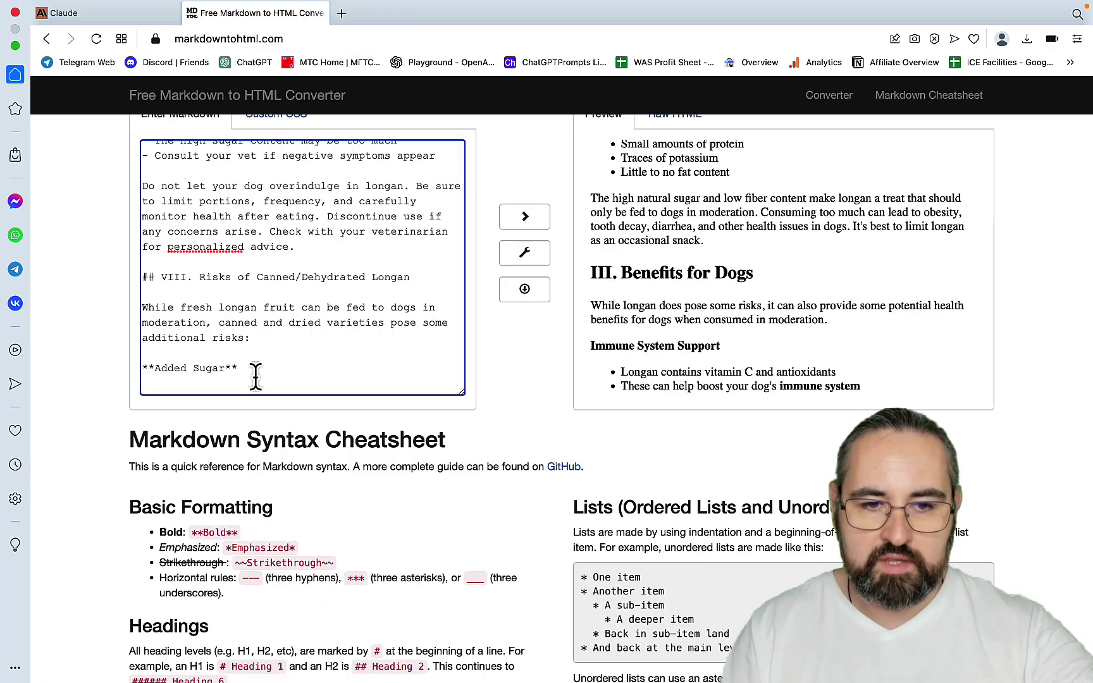
pyautogui.press('super+v')
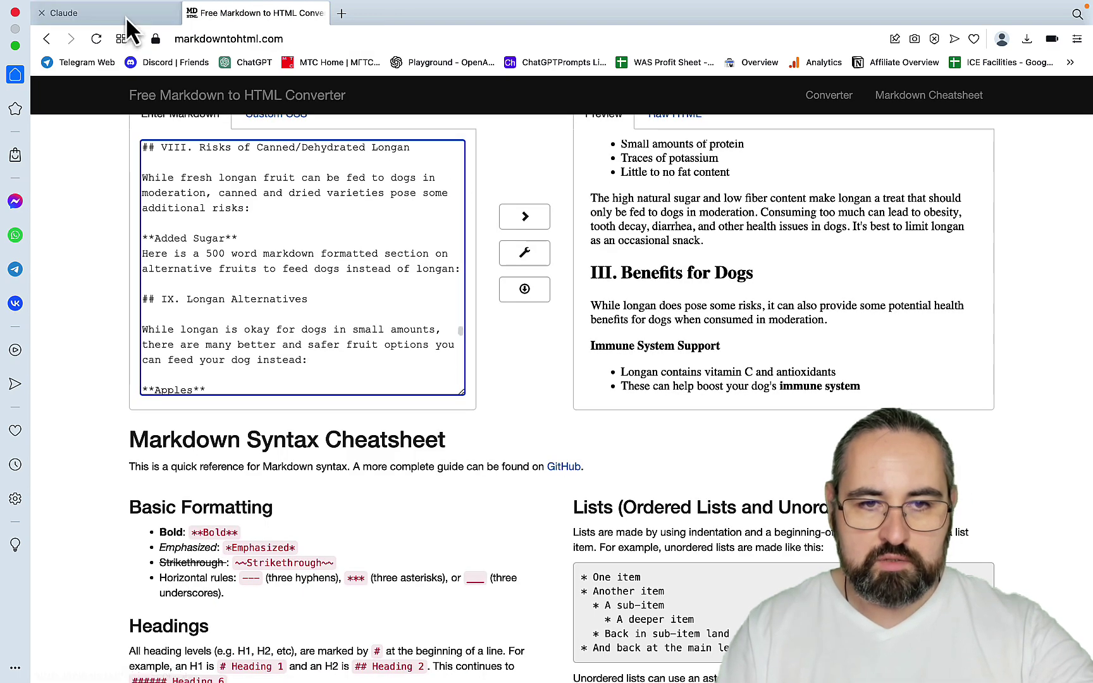
pyautogui.click(125, 16)
pyautogui.scroll(15, 486, 325)
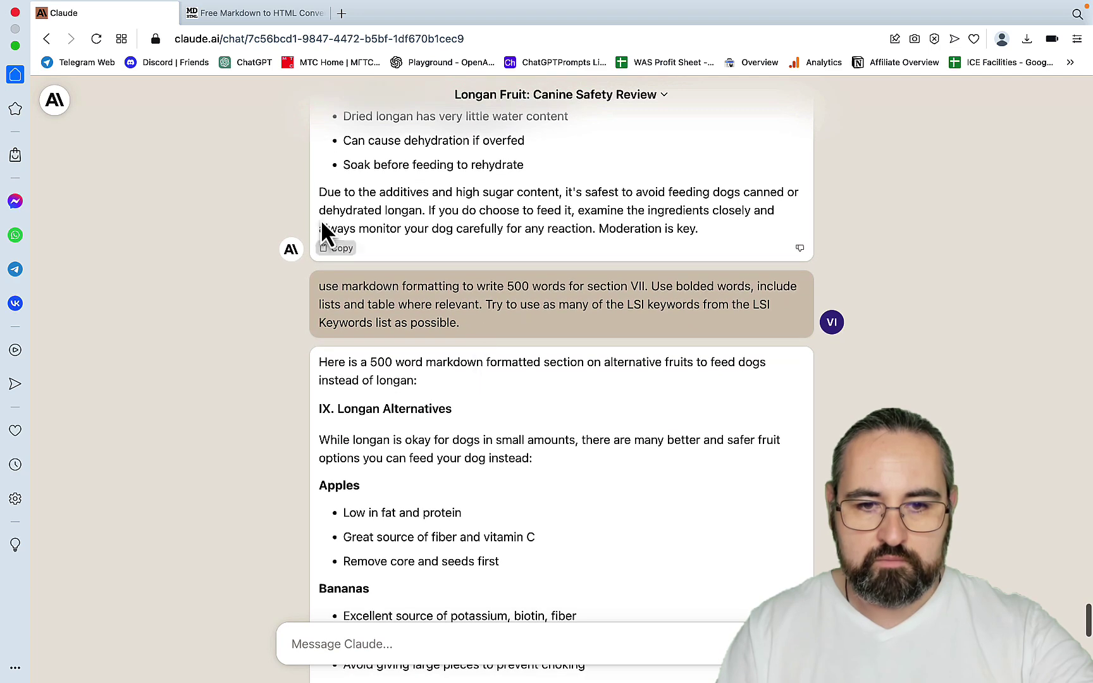
pyautogui.click(266, 13)
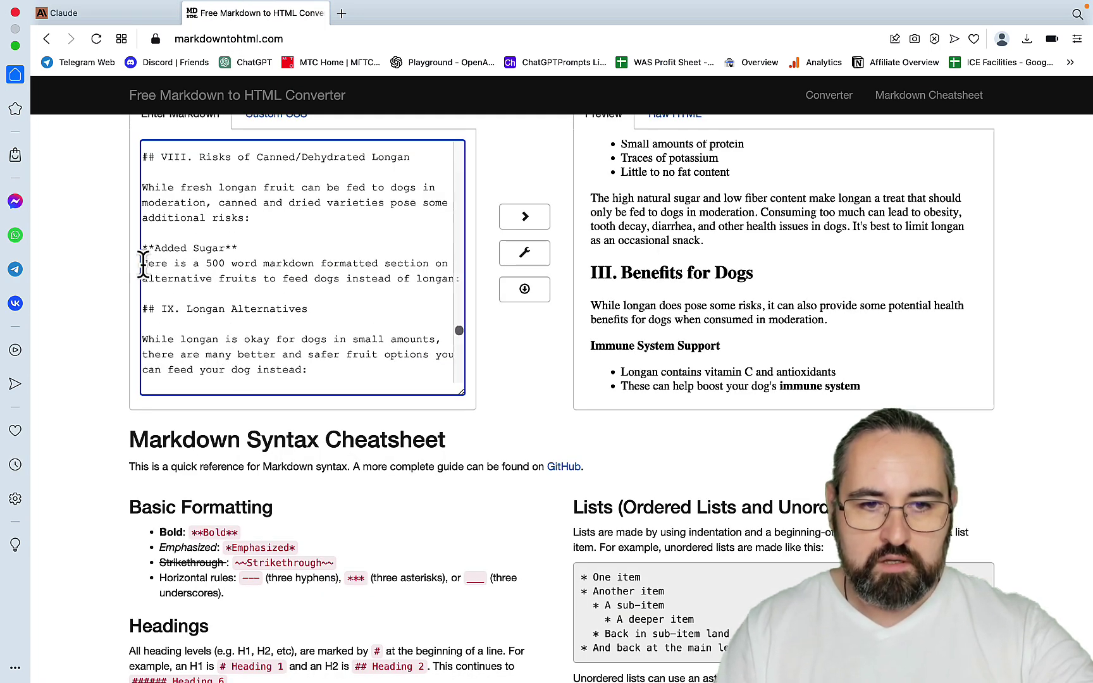
pyautogui.moveTo(143, 266); pyautogui.dragTo(445, 288)
pyautogui.press('BackSpace')
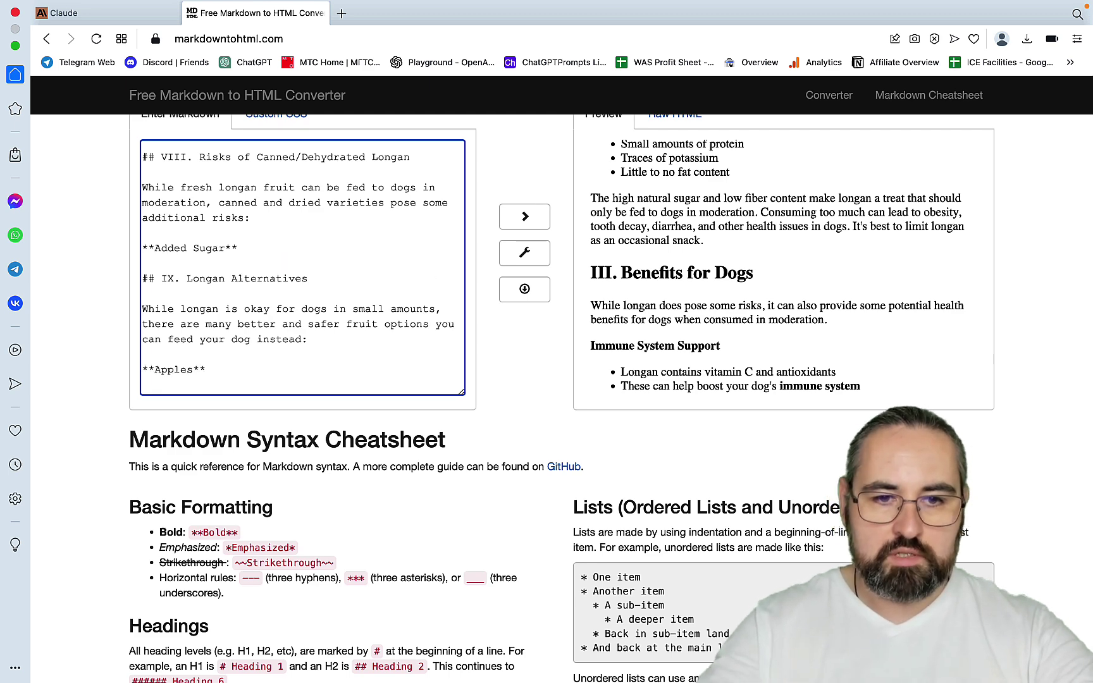
# Step: Check Claude's finished section X, Consult a Veterinarian, reply
pyautogui.click(166, 14)
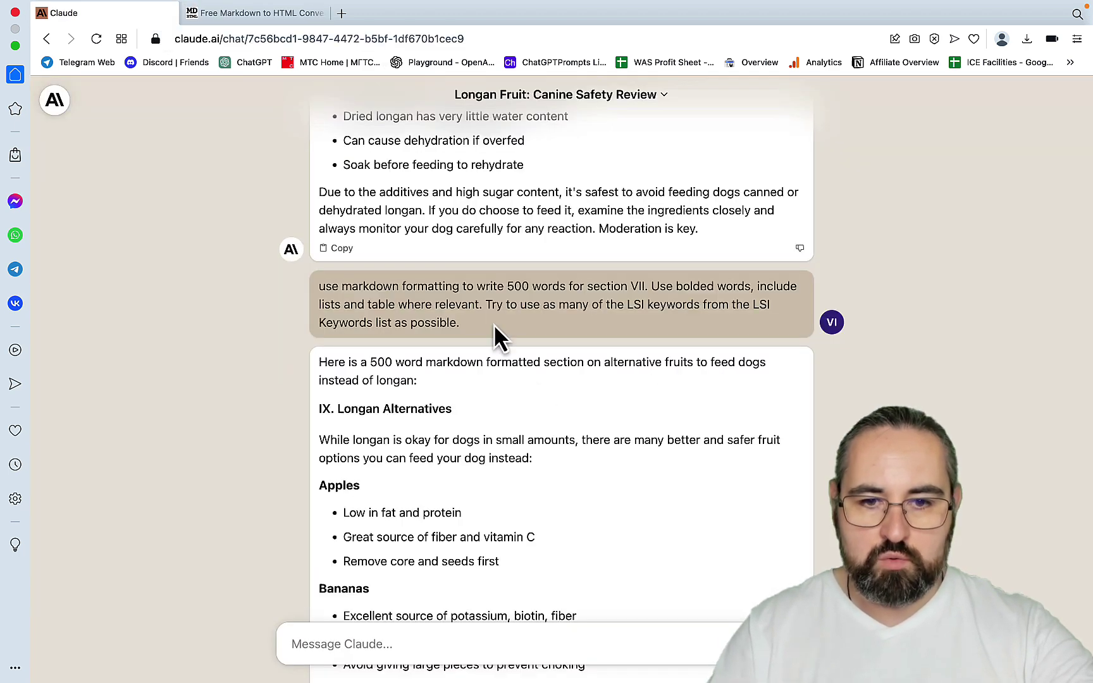
pyautogui.scroll(1, 558, 422)
pyautogui.scroll(10, 558, 421)
pyautogui.scroll(-15, 515, 544)
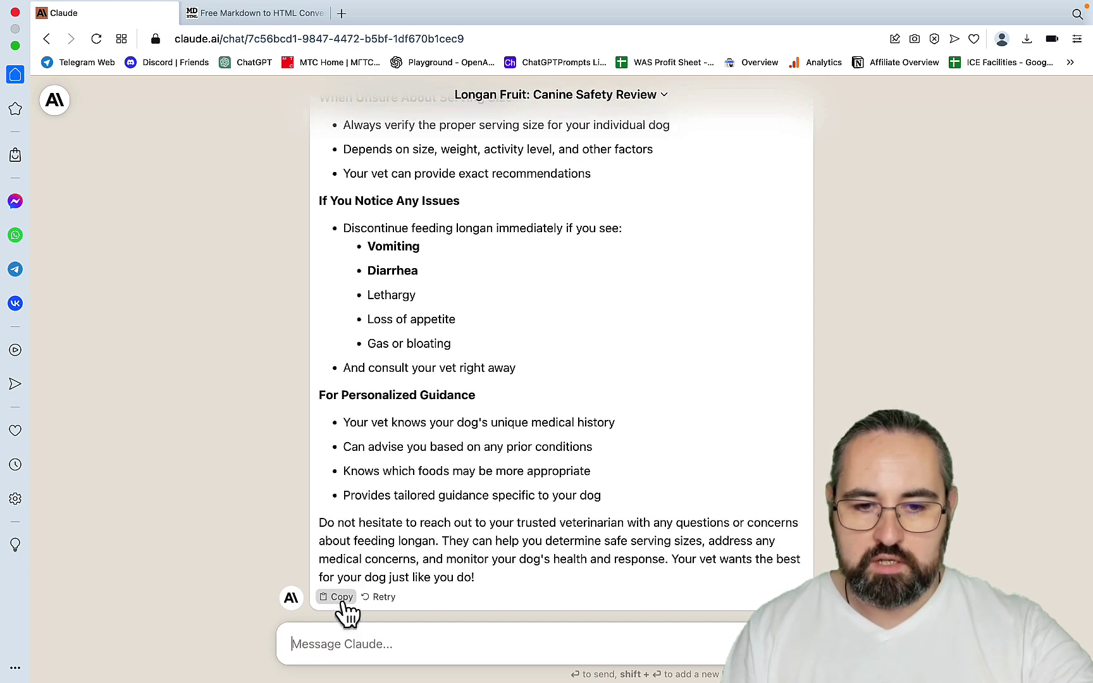
# Step: Paste section X into the converter and delete its intro sentence and blank line
pyautogui.click(247, 13)
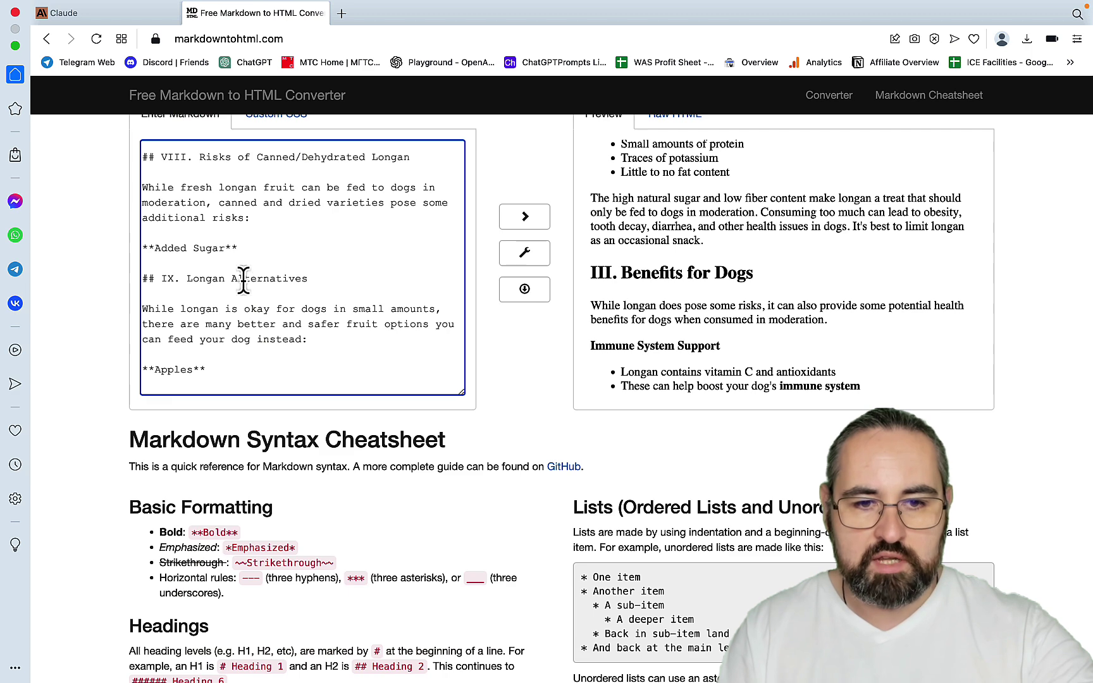
pyautogui.scroll(-12, 229, 366)
pyautogui.press('cmd+v')
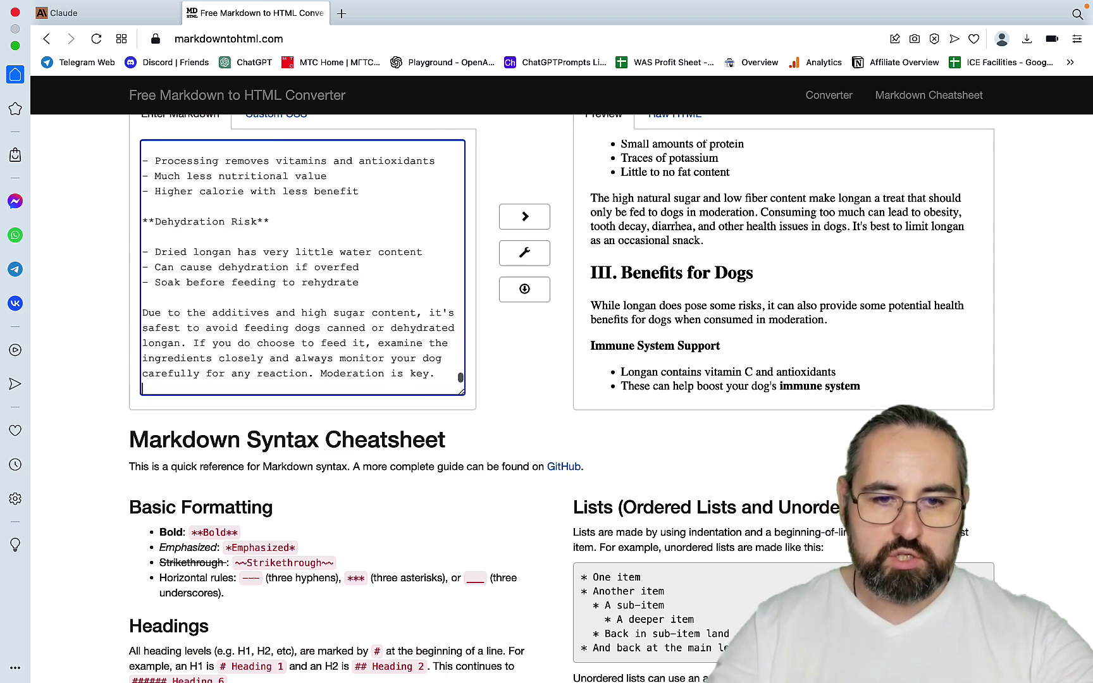
pyautogui.press('super+v')
pyautogui.scroll(5, 355, 342)
pyautogui.scroll(10, 355, 342)
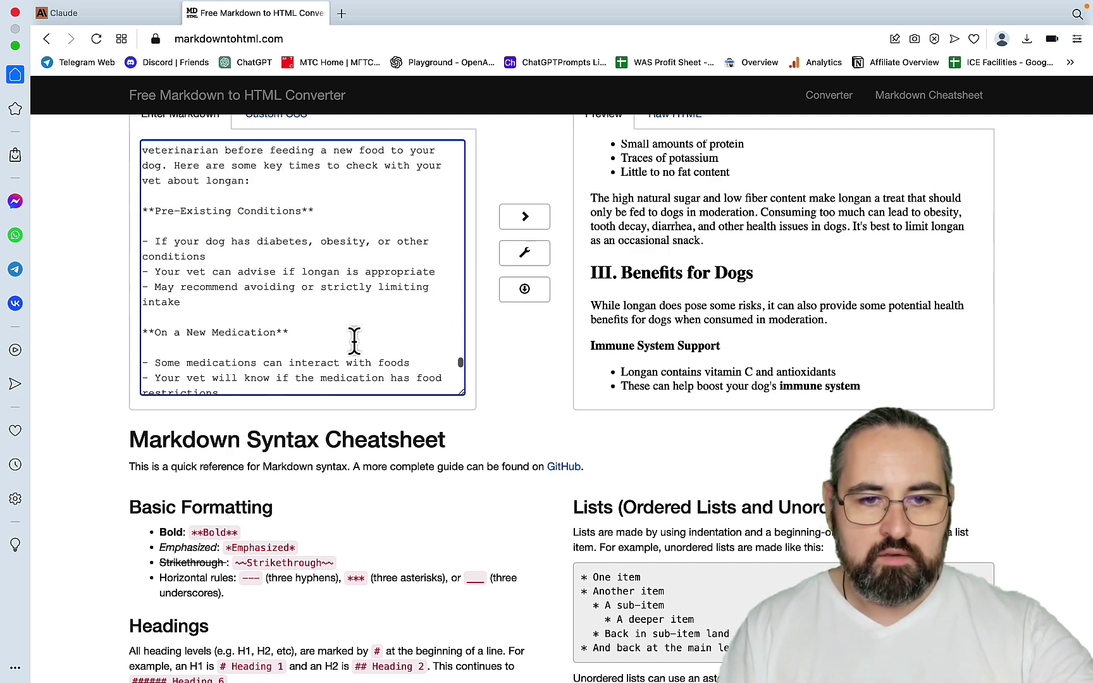
pyautogui.scroll(1, 354, 341)
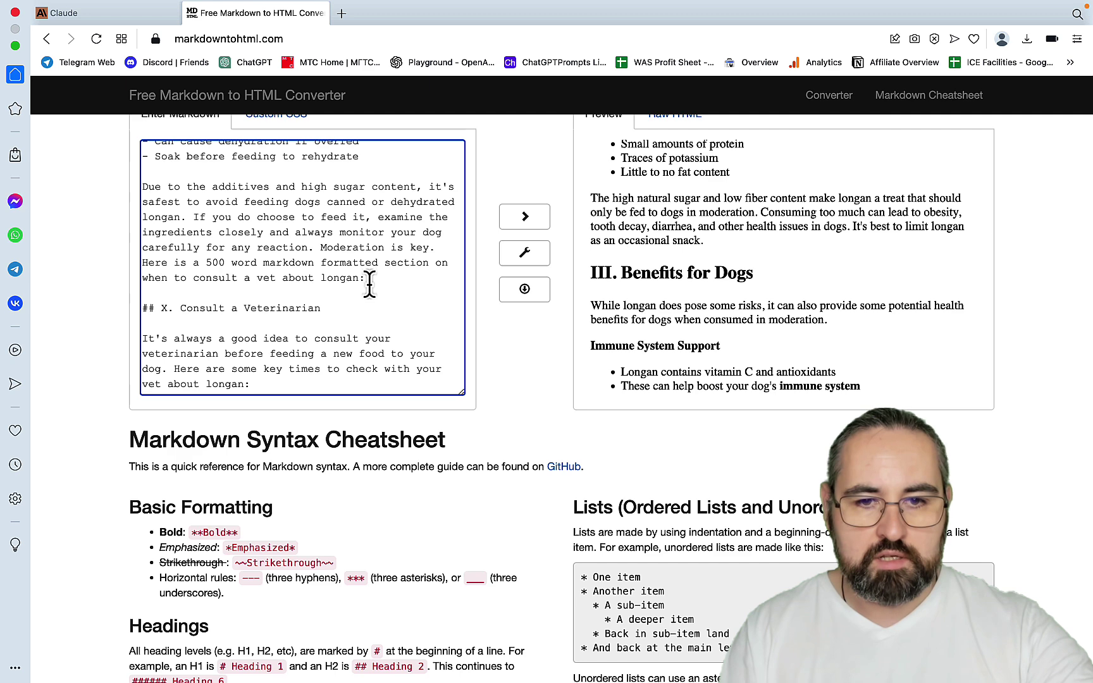
pyautogui.moveTo(370, 280); pyautogui.dragTo(120, 268)
pyautogui.press('BackSpace')
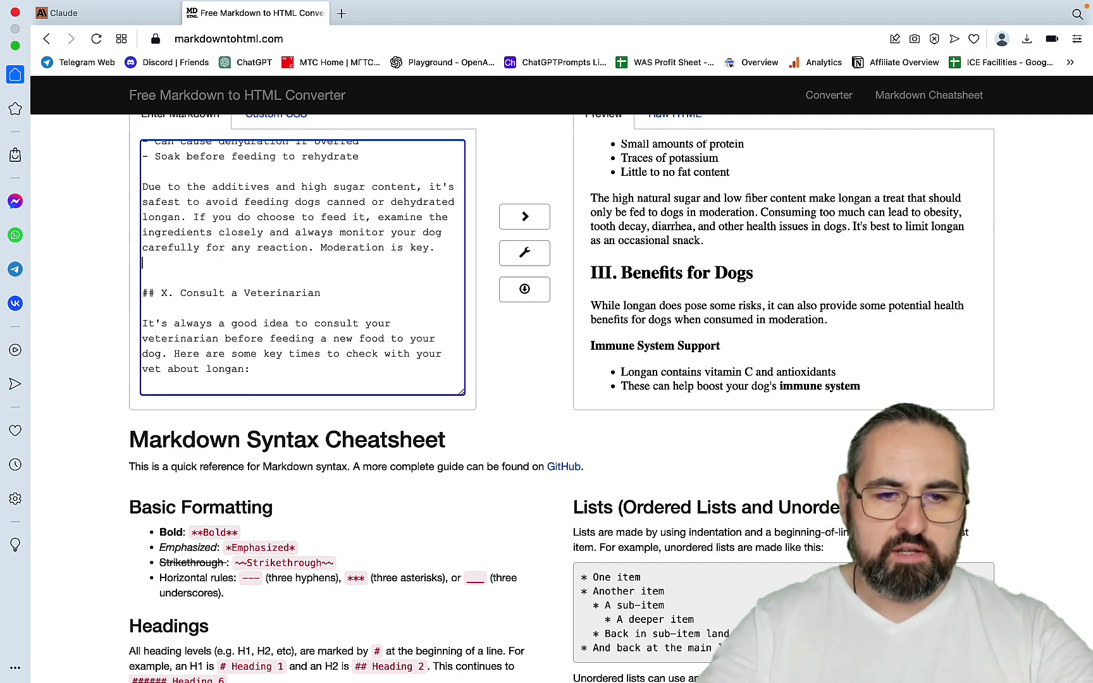
pyautogui.press('BackSpace')
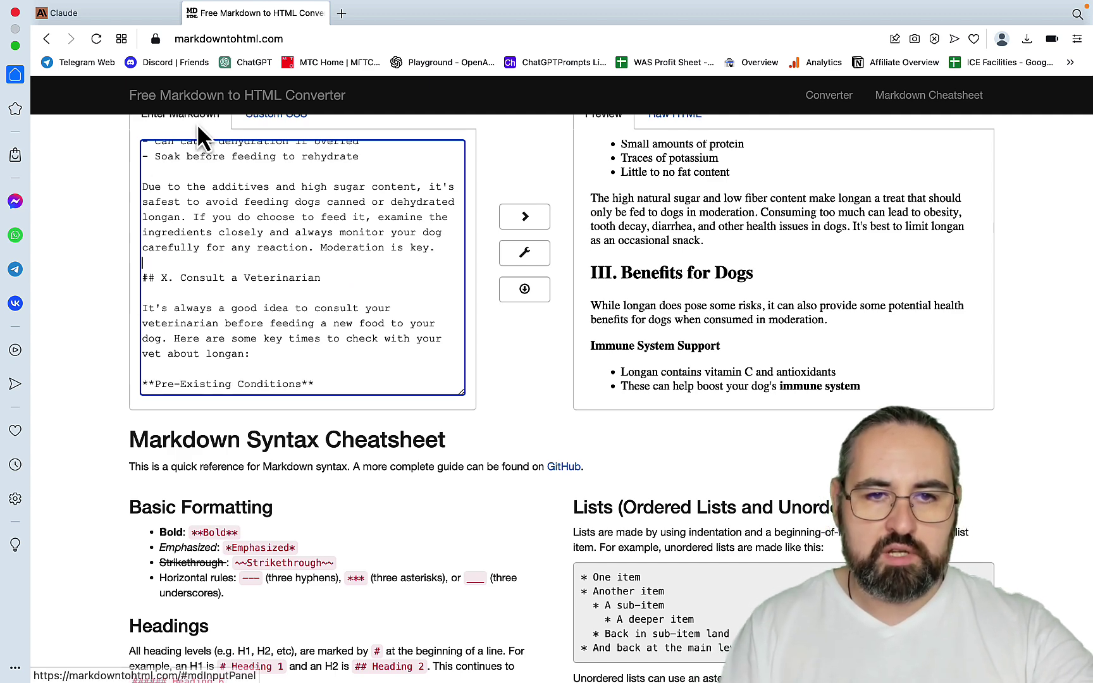
pyautogui.click(139, 14)
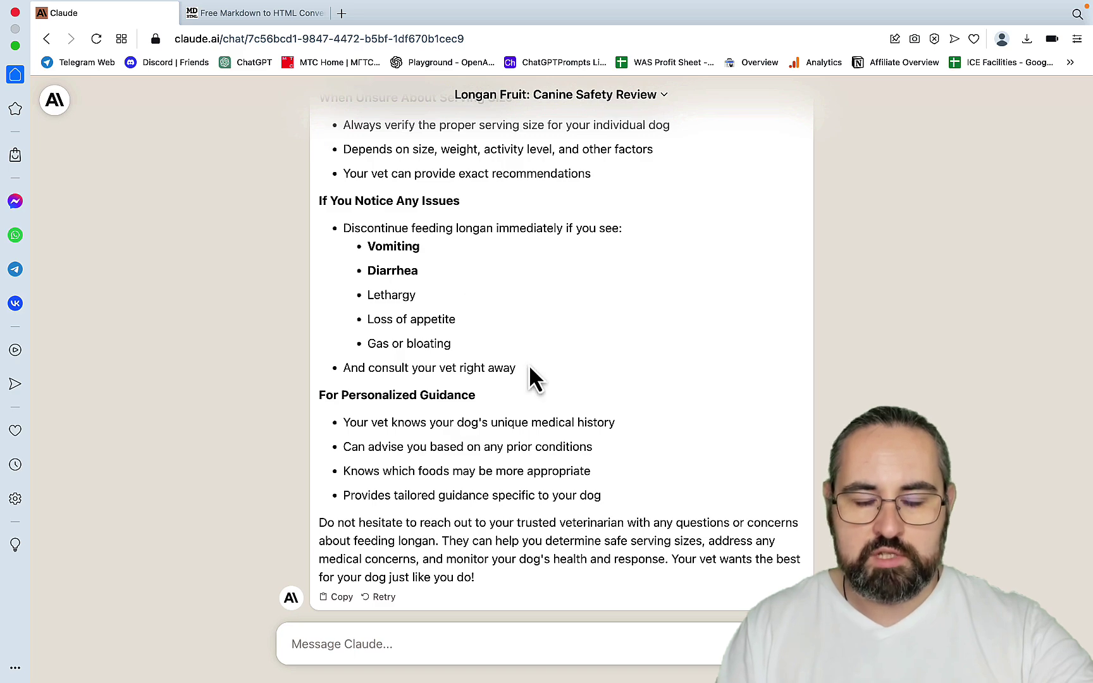
# Step: Paste the previous section prompt into a new message to request the conclusion
pyautogui.scroll(10, 529, 364)
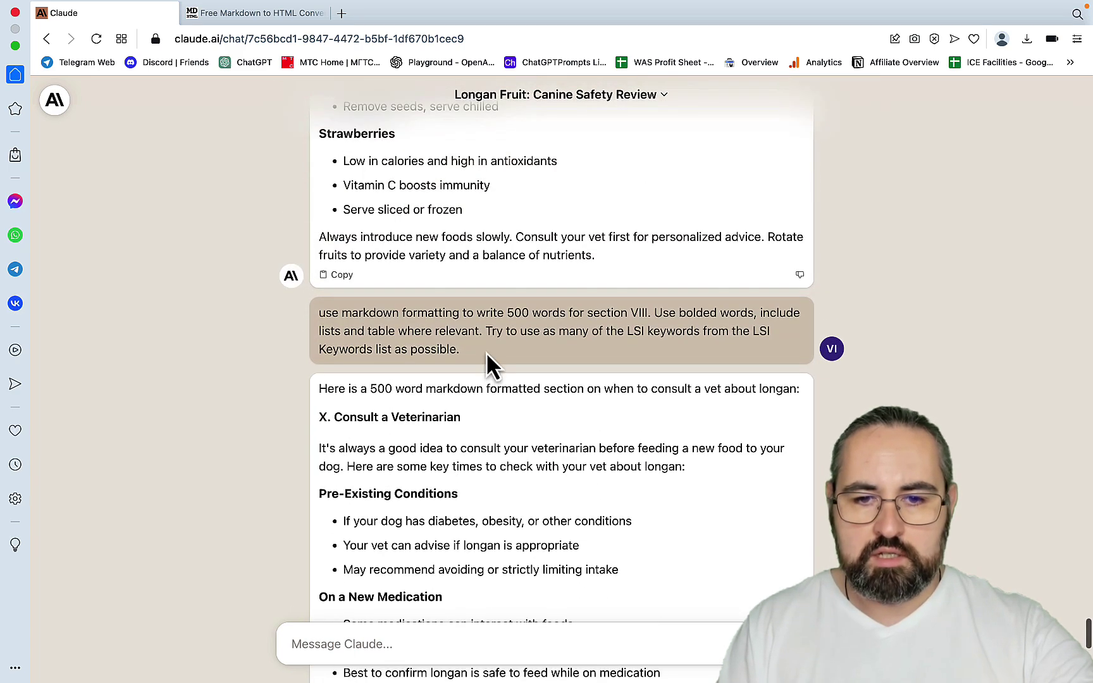
pyautogui.moveTo(463, 356); pyautogui.dragTo(313, 319)
pyautogui.press('super+c')
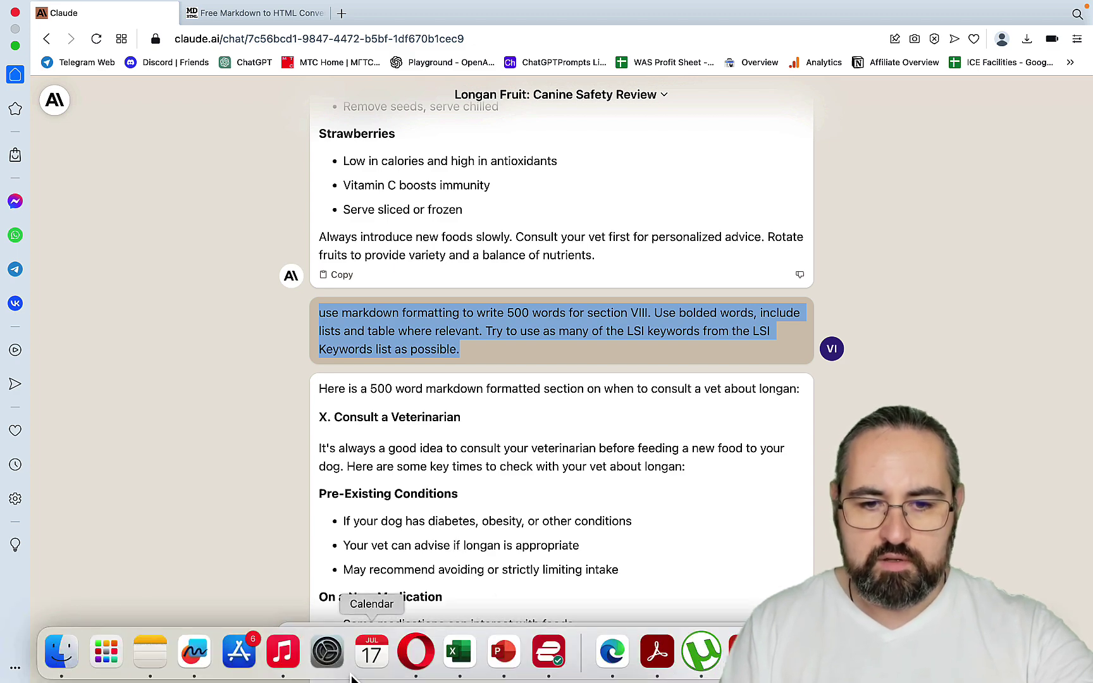
pyautogui.click(350, 640)
pyautogui.press('super+v')
pyautogui.scroll(20, 520, 516)
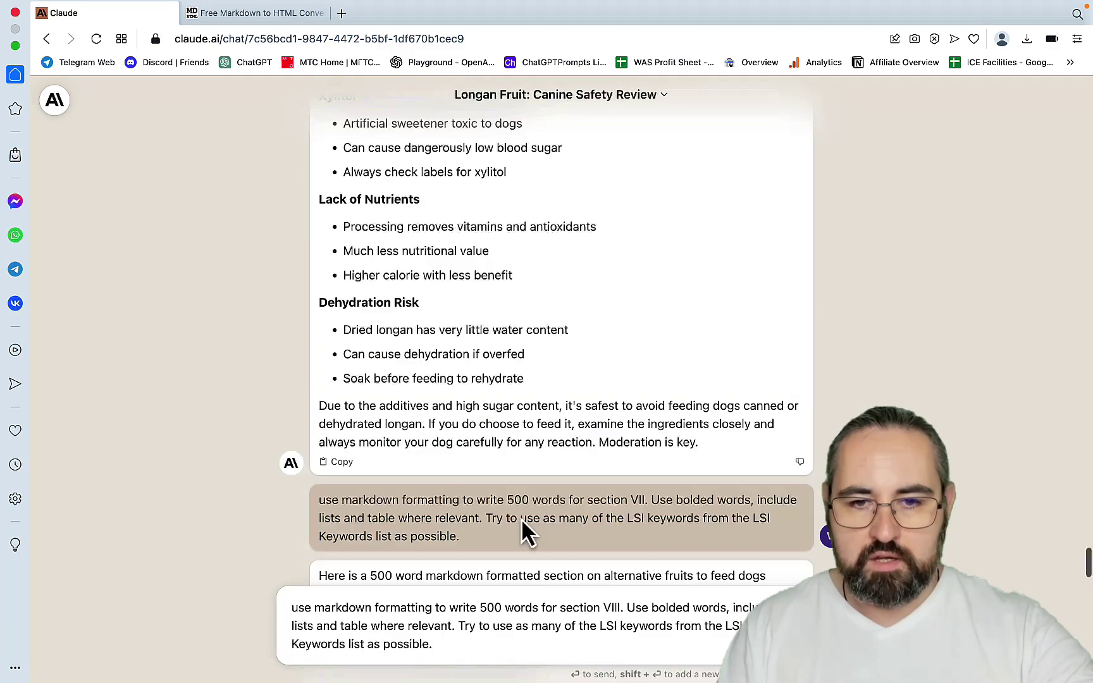
pyautogui.scroll(20, 523, 524)
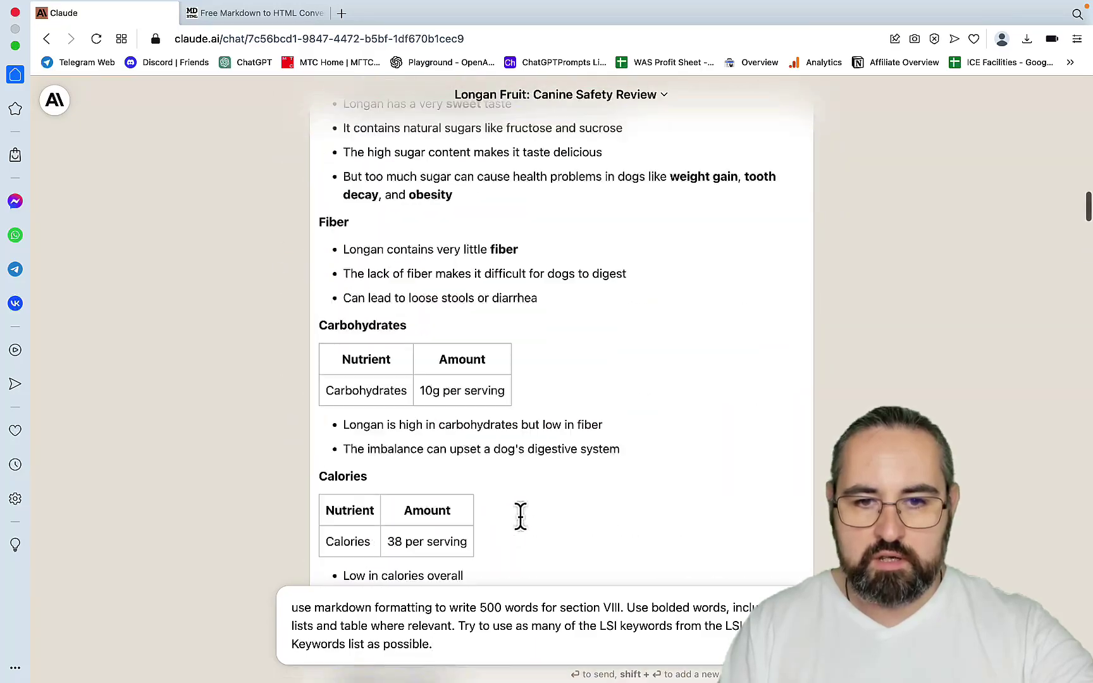
pyautogui.scroll(6, 523, 524)
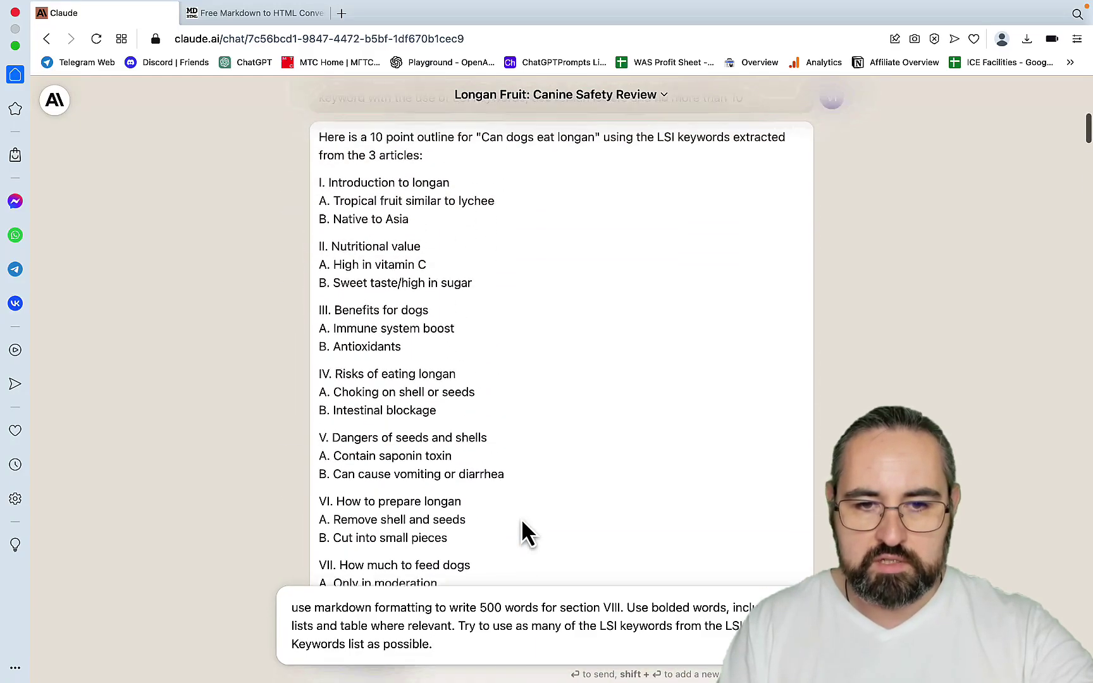
pyautogui.scroll(-4, 523, 523)
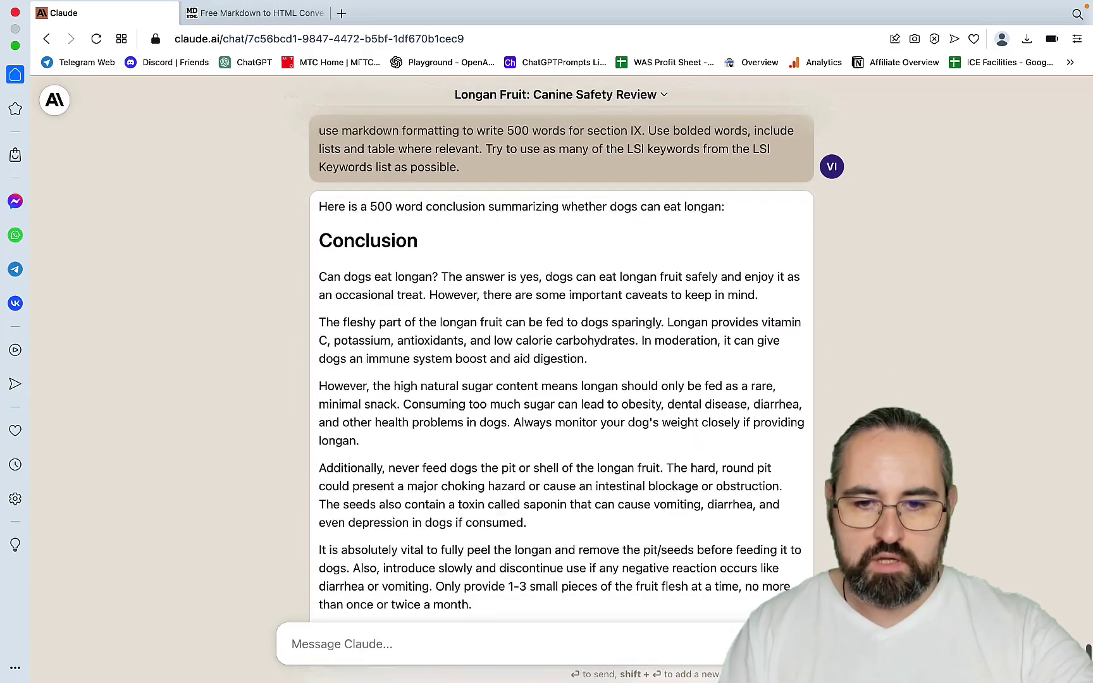
pyautogui.scroll(-4, 447, 563)
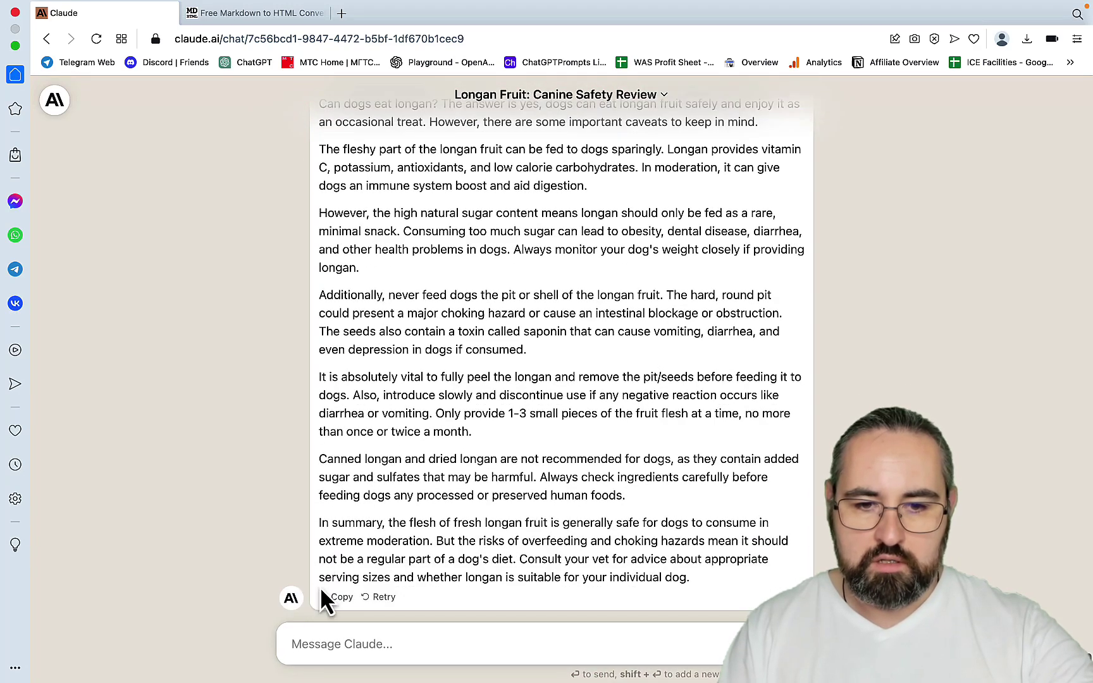
# Step: Copy Claude's conclusion reply and paste it at the end of the converter's markdown
pyautogui.rightClick(330, 598)
pyautogui.click(239, 477)
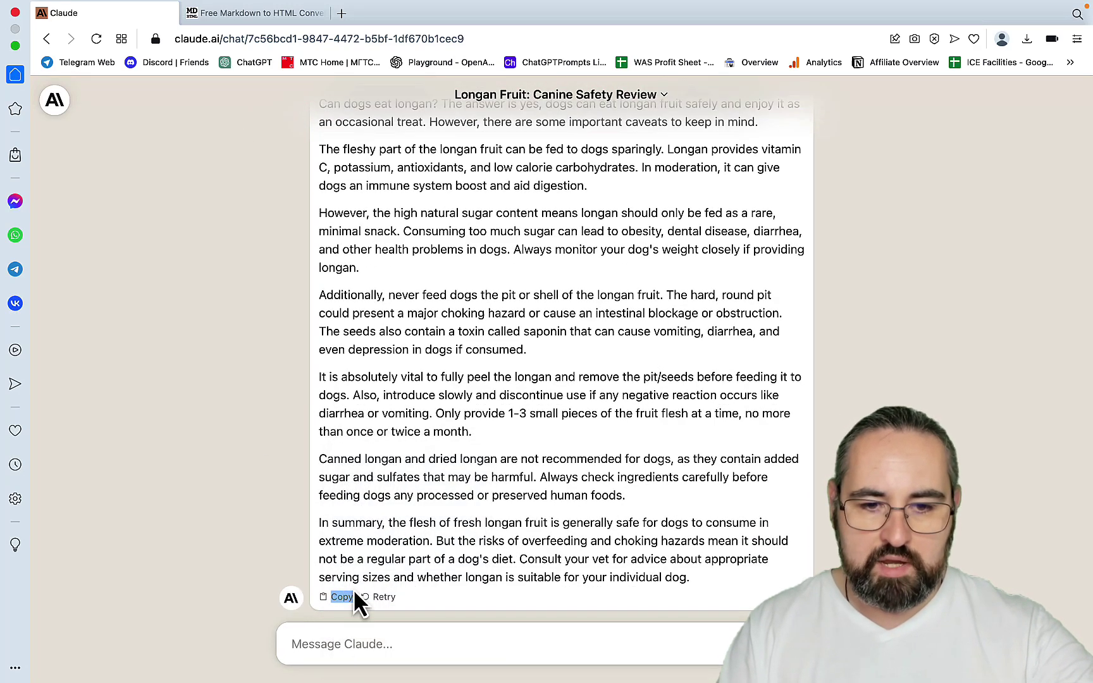
pyautogui.click(341, 598)
pyautogui.scroll(4, 448, 408)
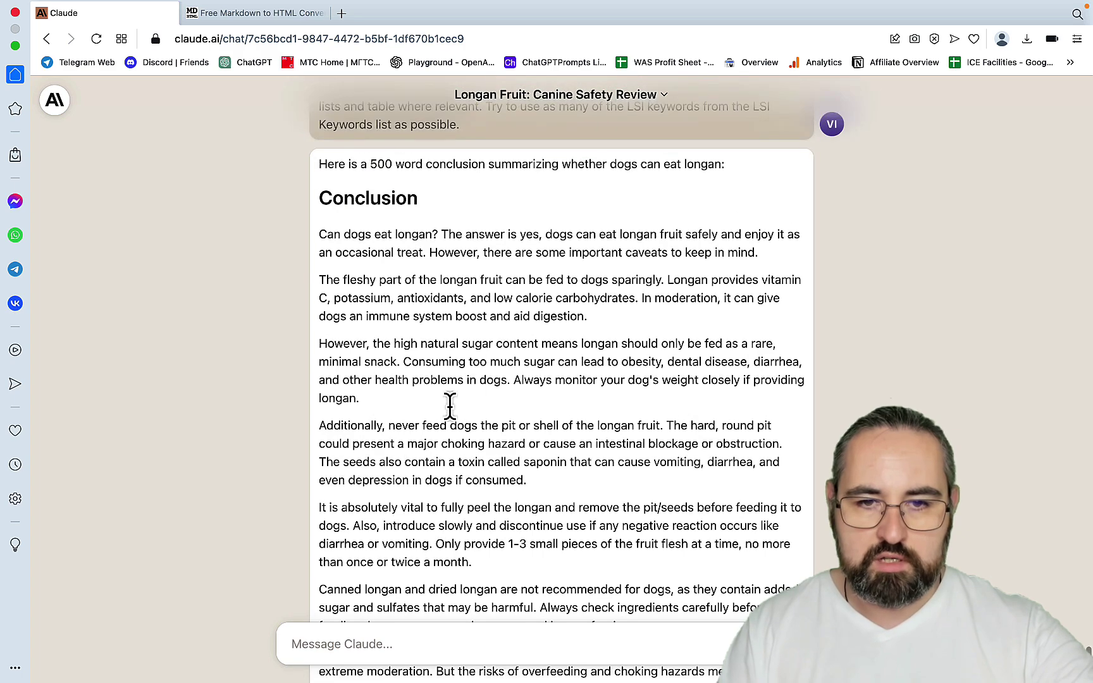
pyautogui.click(263, 18)
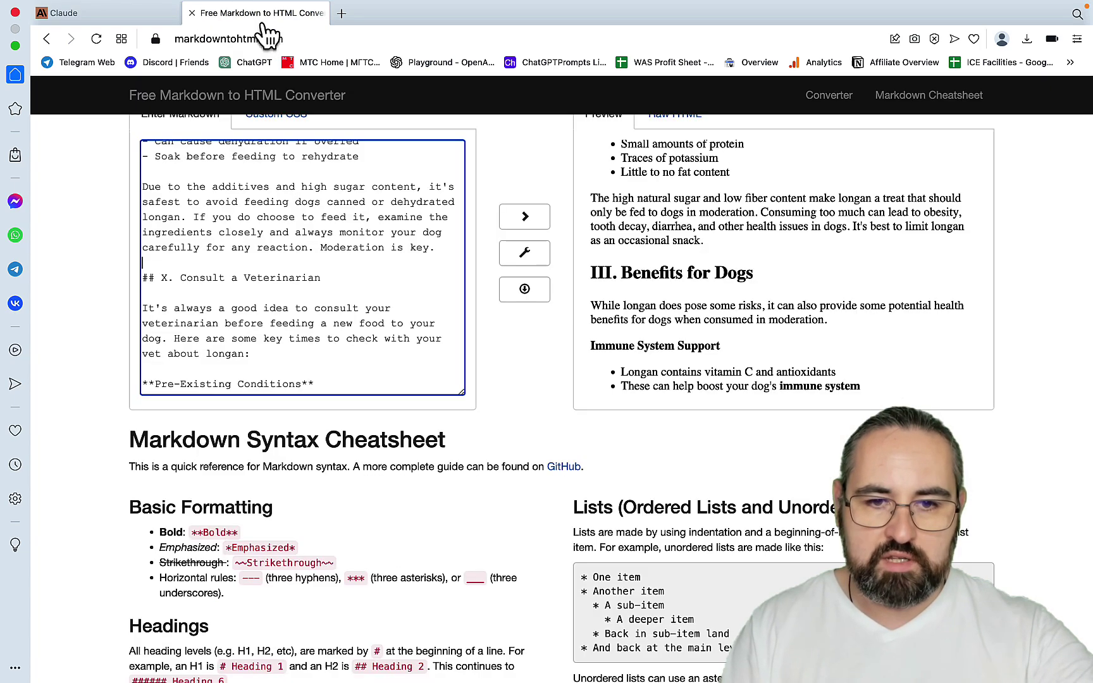
pyautogui.scroll(-10, 333, 362)
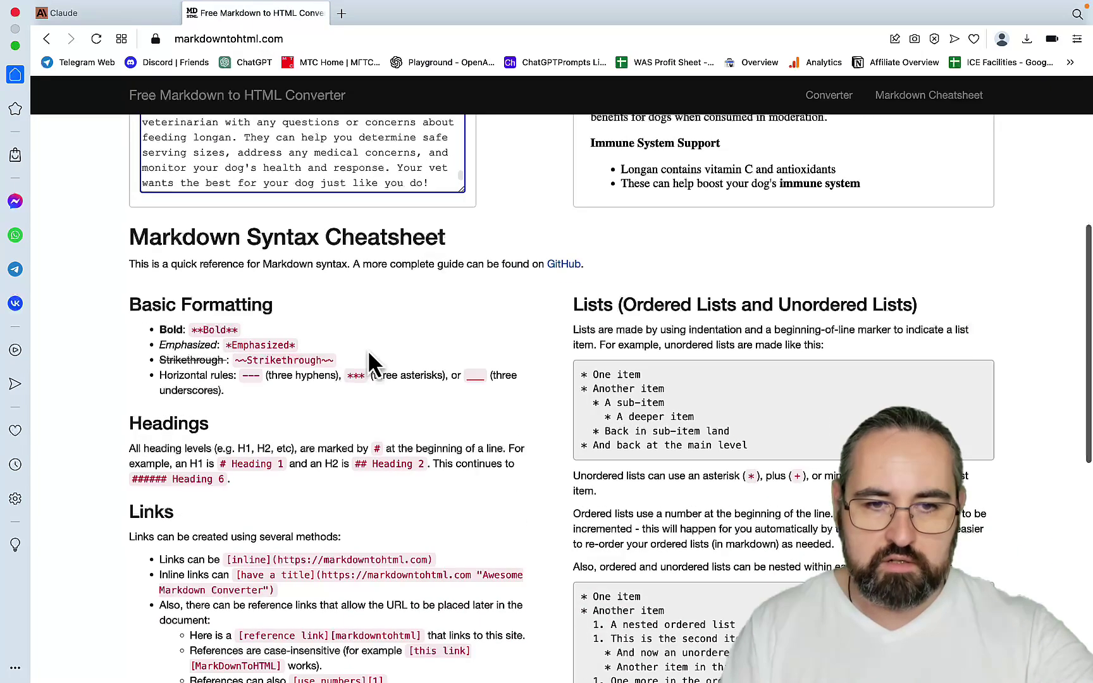
pyautogui.hotkey('ctrl', 'a')
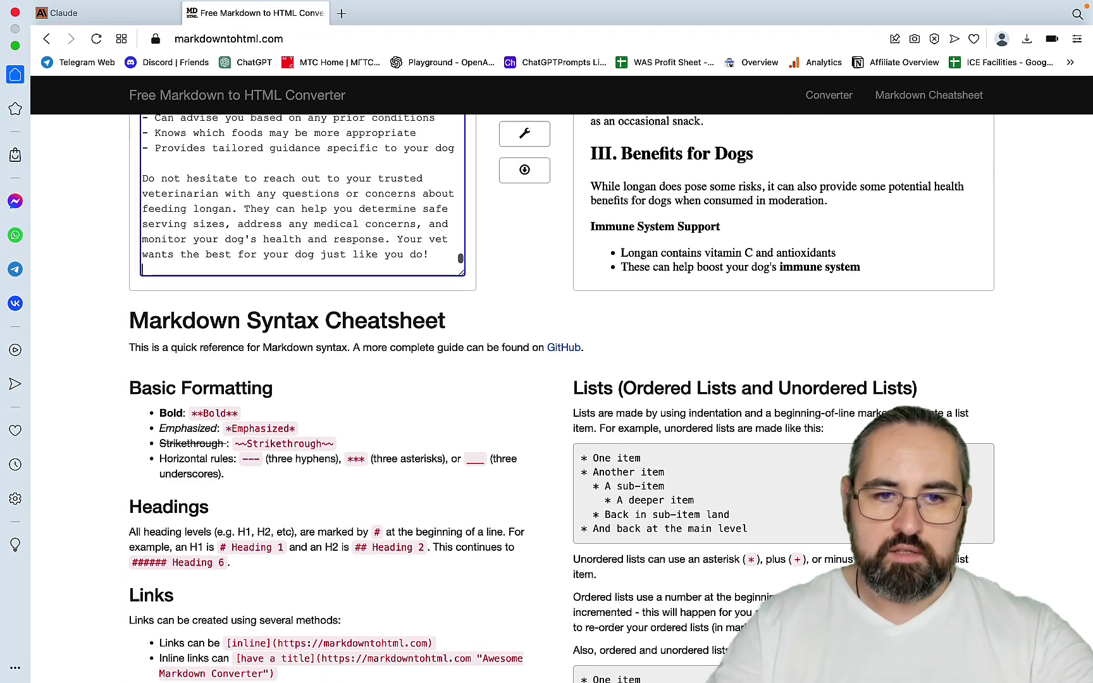
pyautogui.hotkey('ctrl', 'v')
pyautogui.scroll(10, 405, 209)
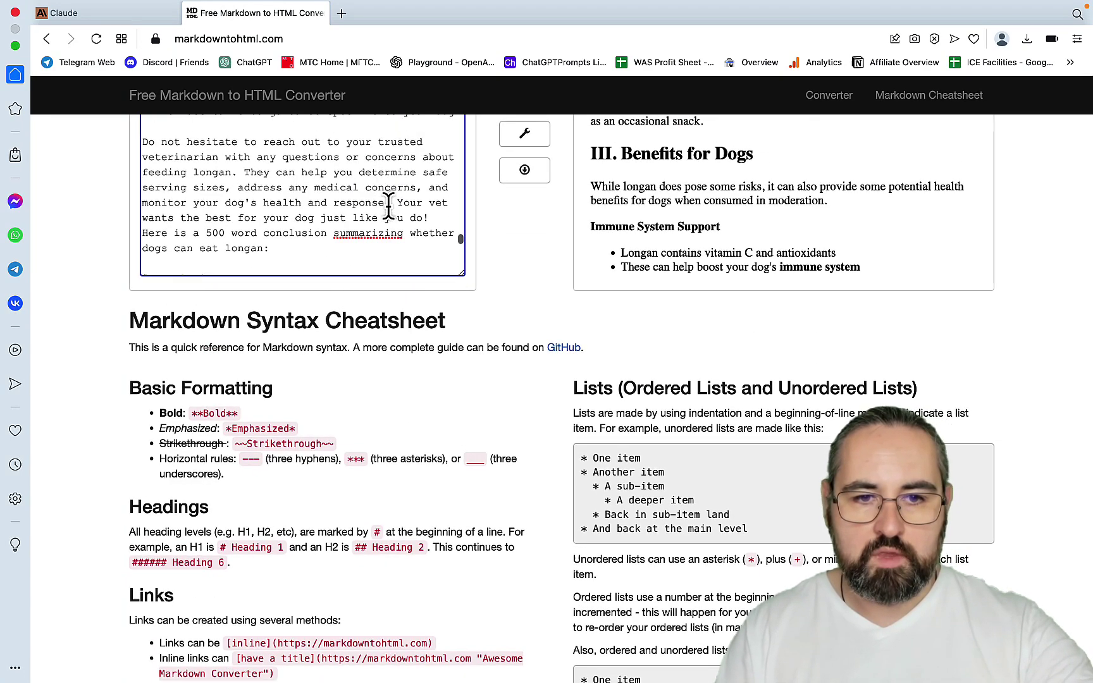
pyautogui.scroll(10, 868, 240)
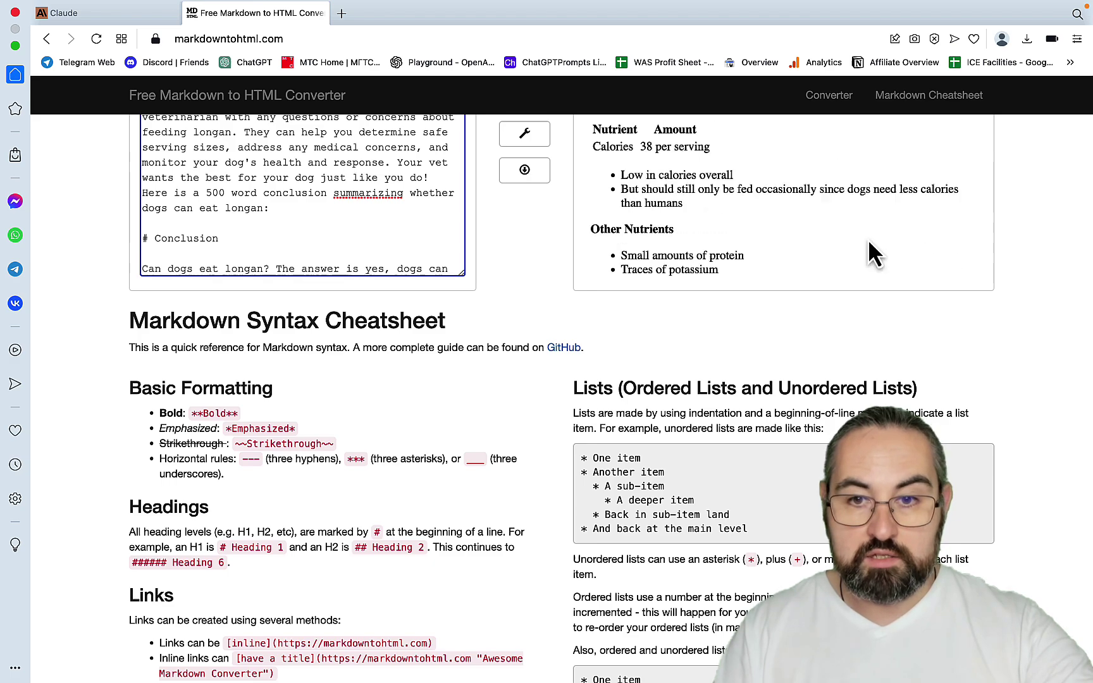
pyautogui.scroll(15, 868, 240)
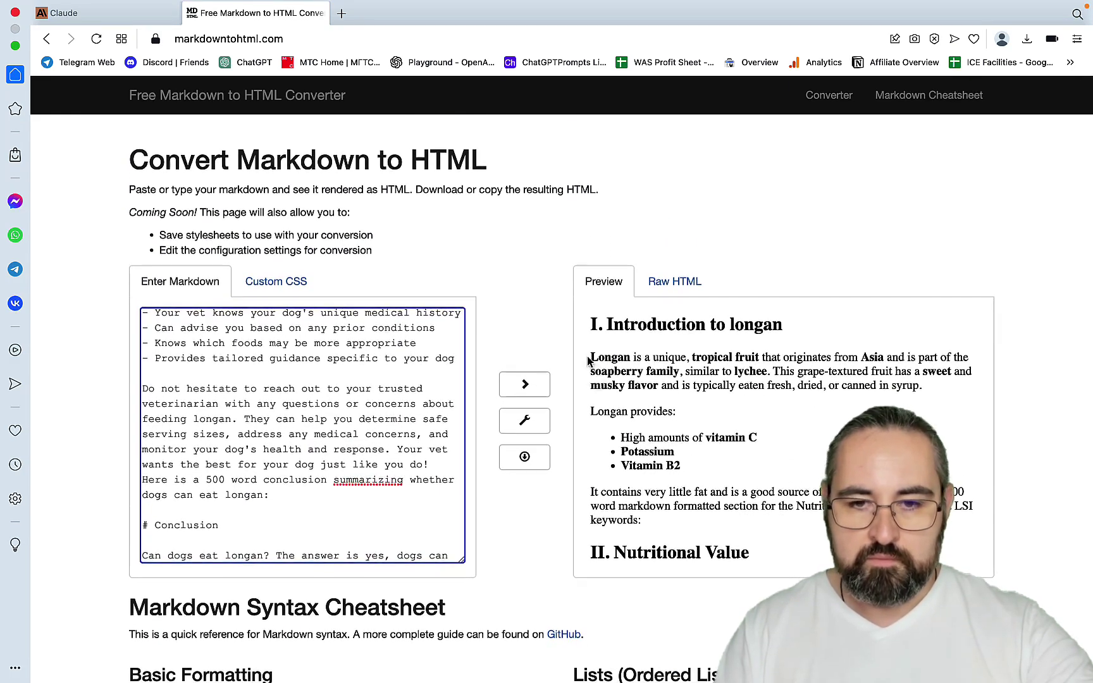
# Step: Request five catchy longan titles under 60 characters and select 'Can Dogs Have Longan? What You Need to Know'
pyautogui.click(136, 13)
pyautogui.scroll(-3, 337, 464)
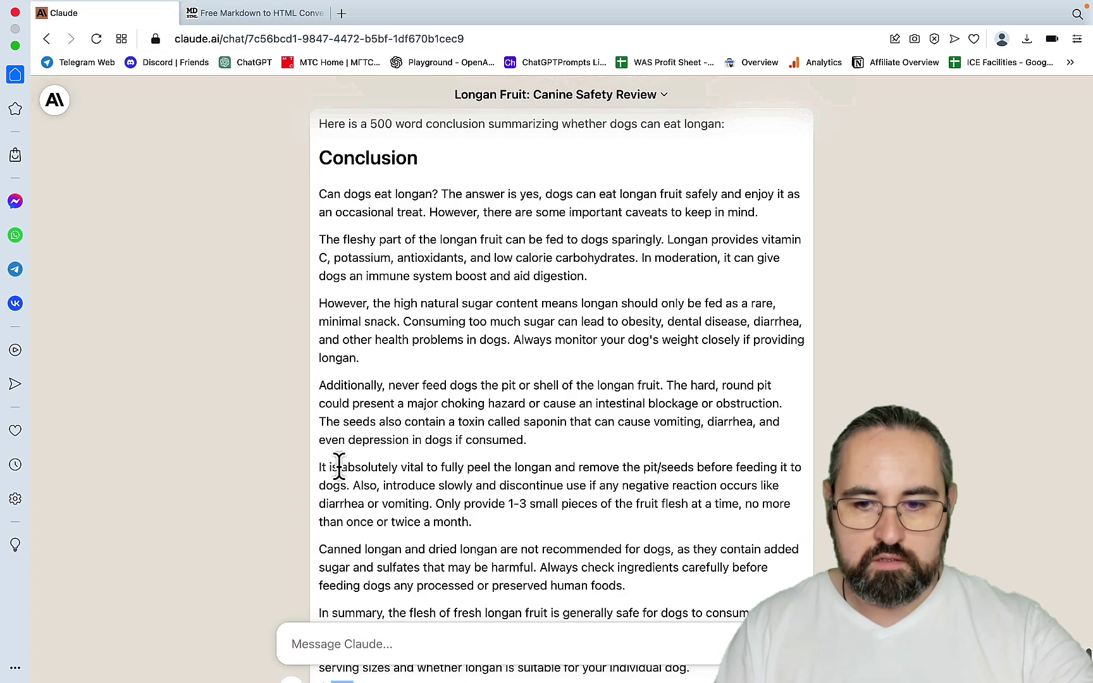
pyautogui.click(316, 642)
pyautogui.write('gen')
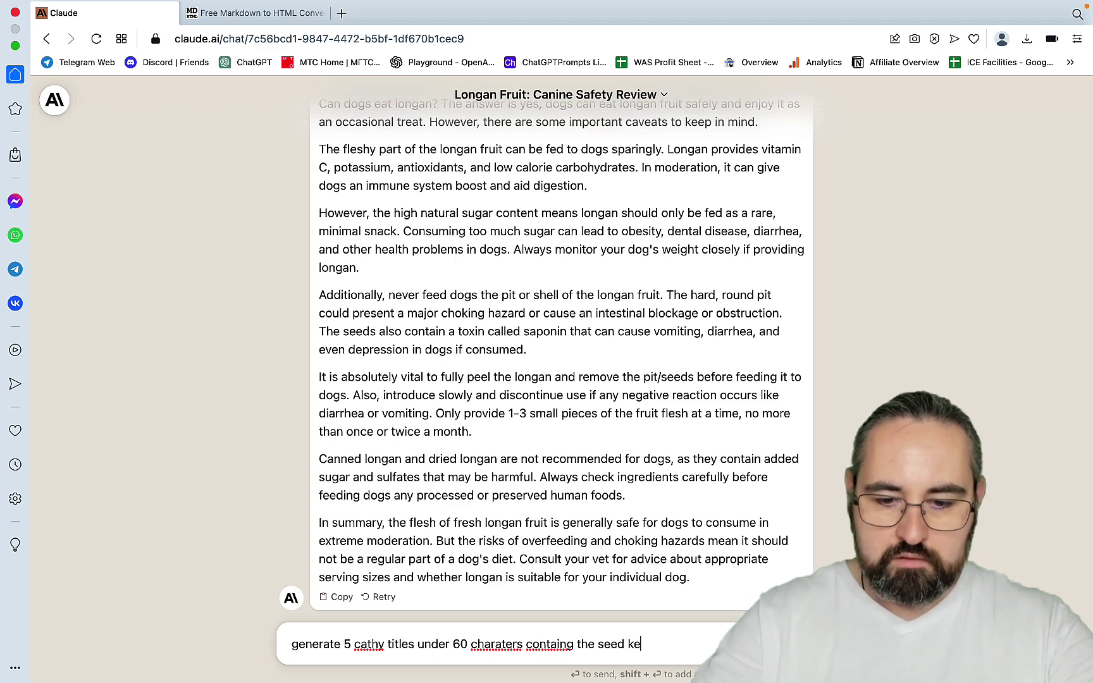
pyautogui.write('d')
pyautogui.press('Return')
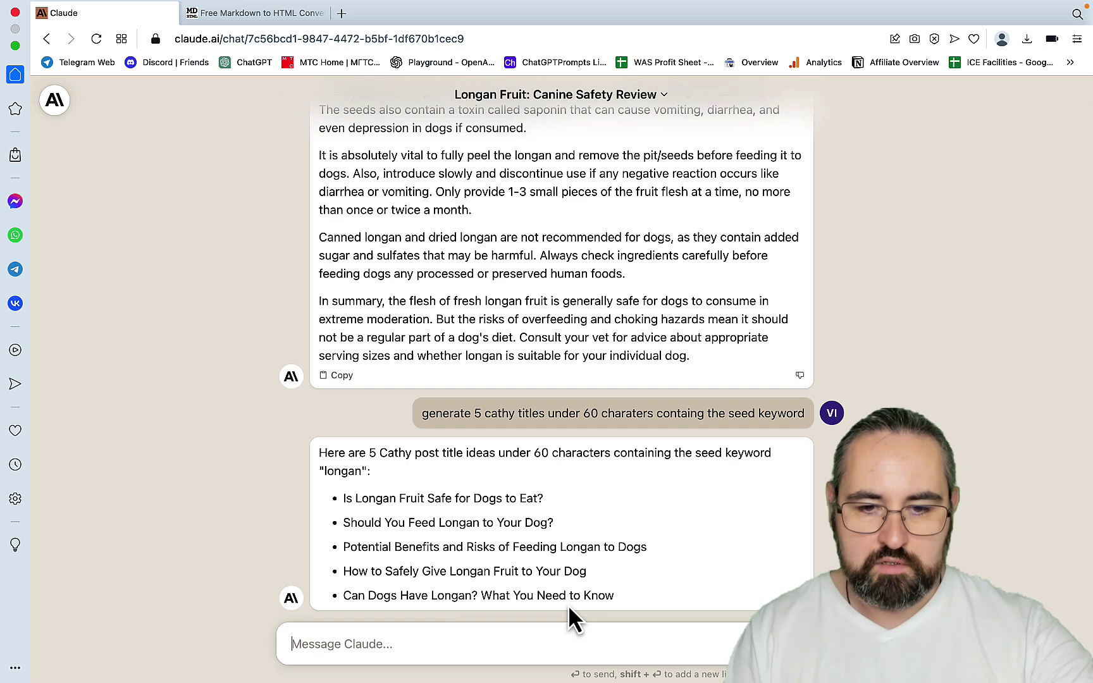
pyautogui.moveTo(616, 577); pyautogui.dragTo(347, 580)
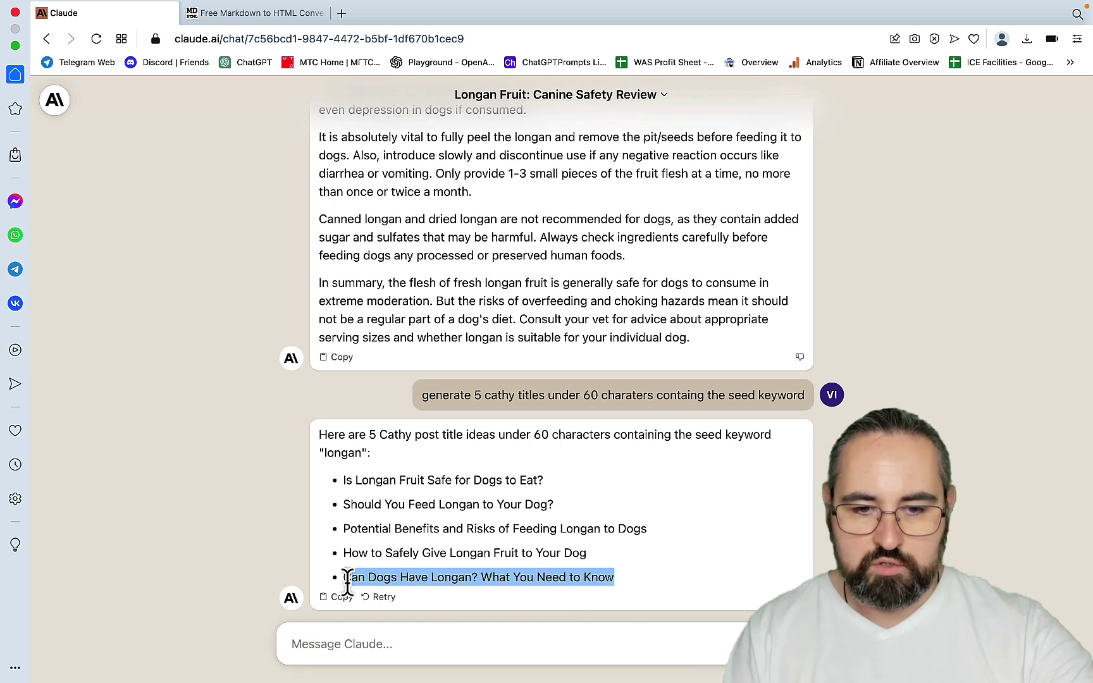
# Step: Paste 'Can Dogs Have Longan? What You Need to Know' as a '# ' top-level heading at the article's start
pyautogui.click(248, 19)
pyautogui.click(590, 325)
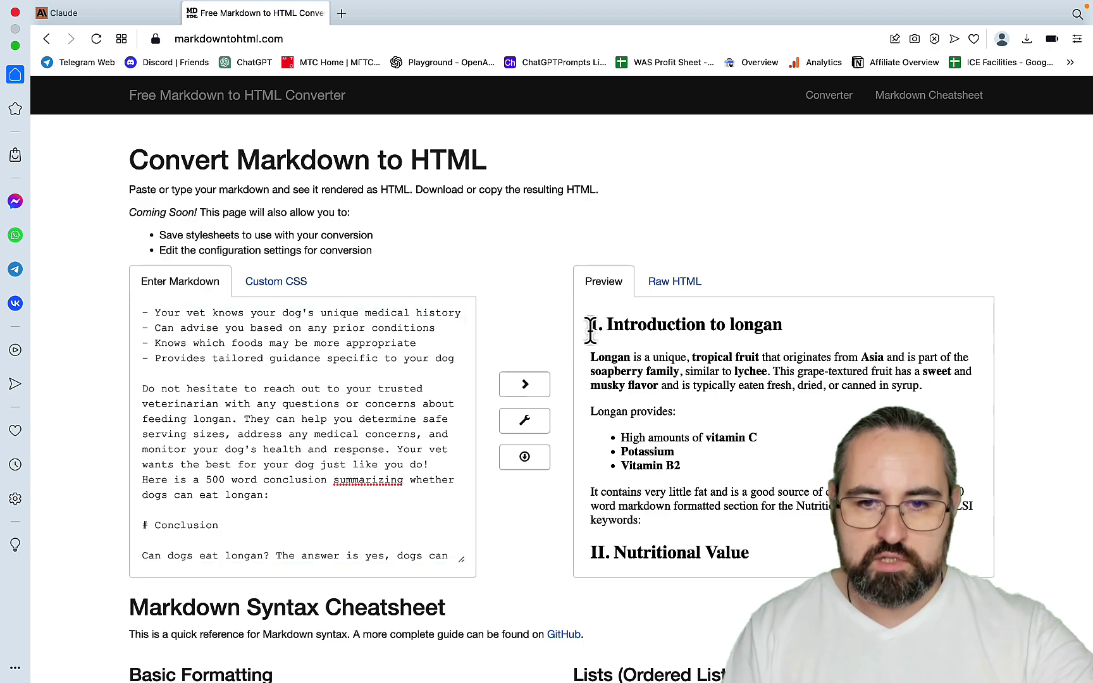
pyautogui.scroll(20, 226, 361)
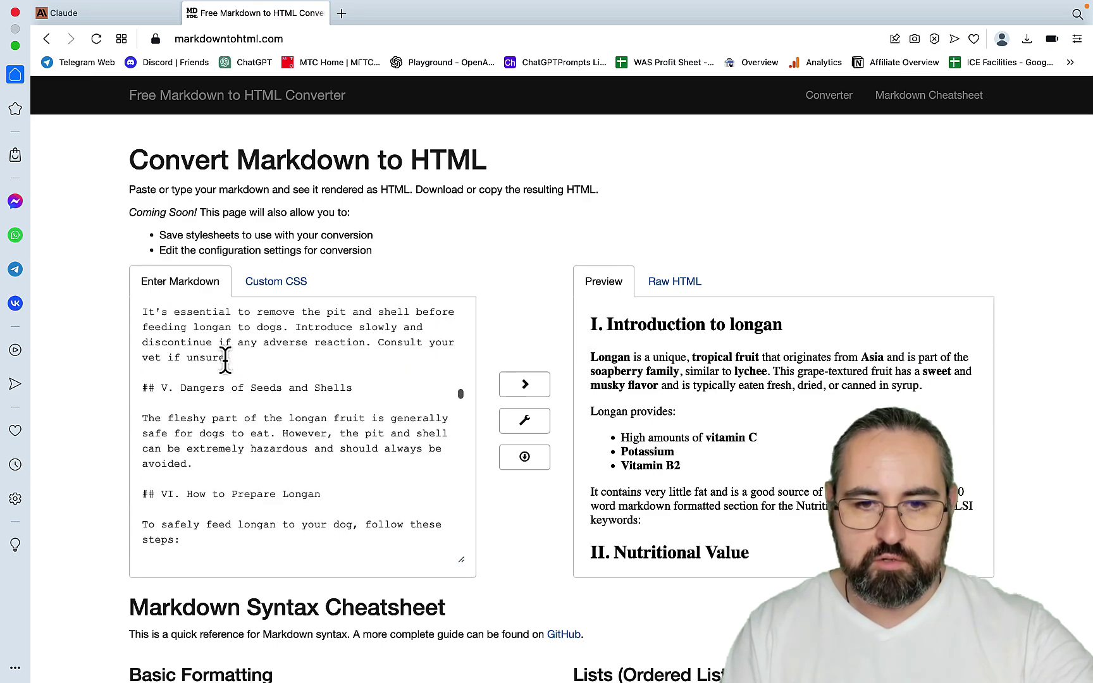
pyautogui.click(142, 330)
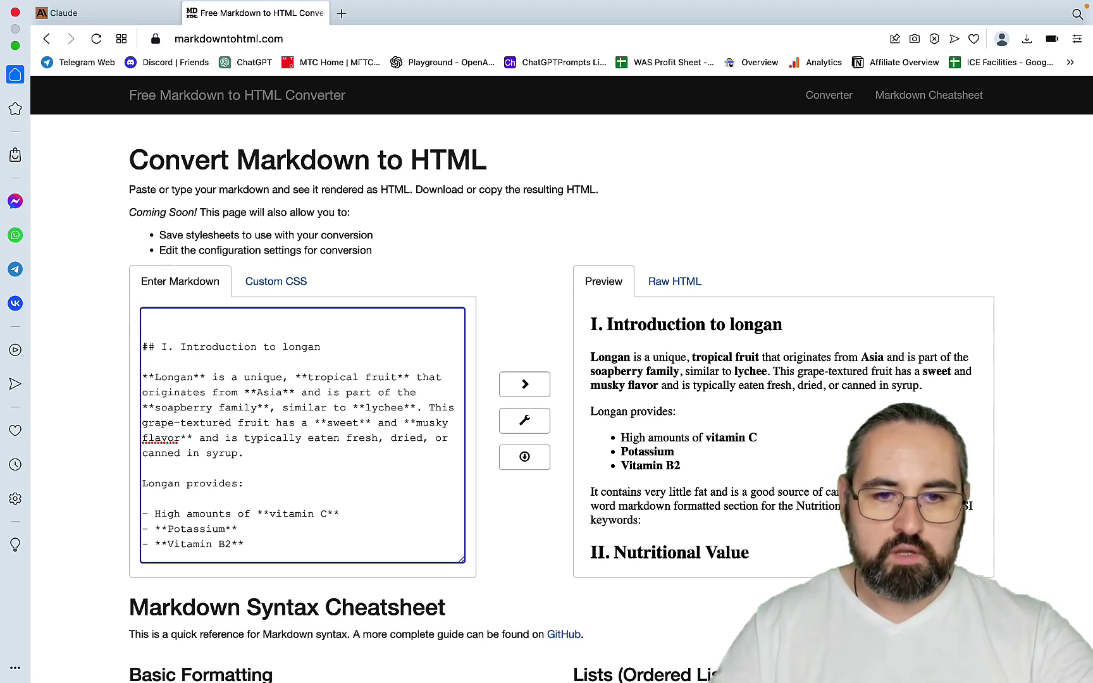
pyautogui.press('super+v')
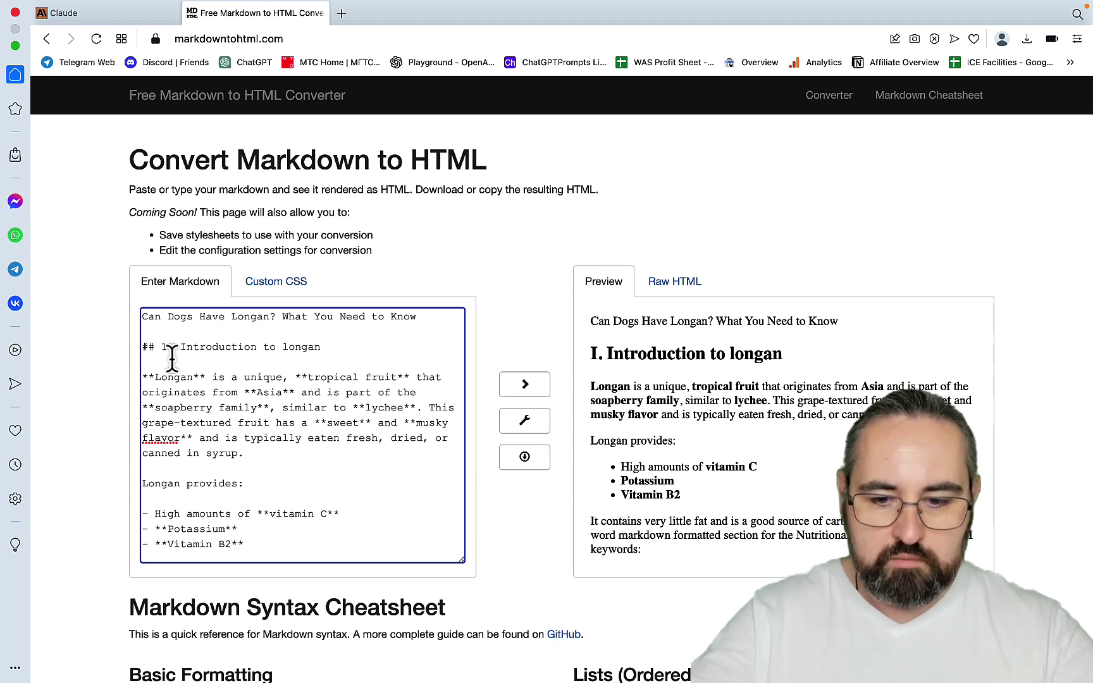
pyautogui.press('super+Left')
pyautogui.write('#')
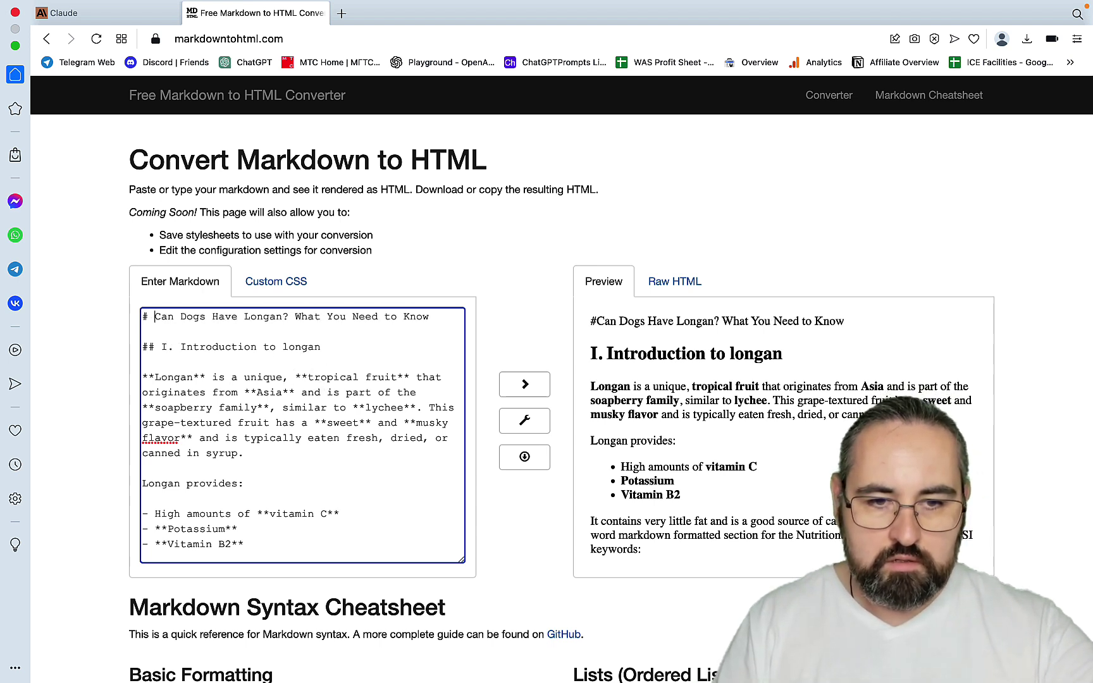
# Step: Delete the '## I. Introduction to longan' heading line
pyautogui.click(318, 358)
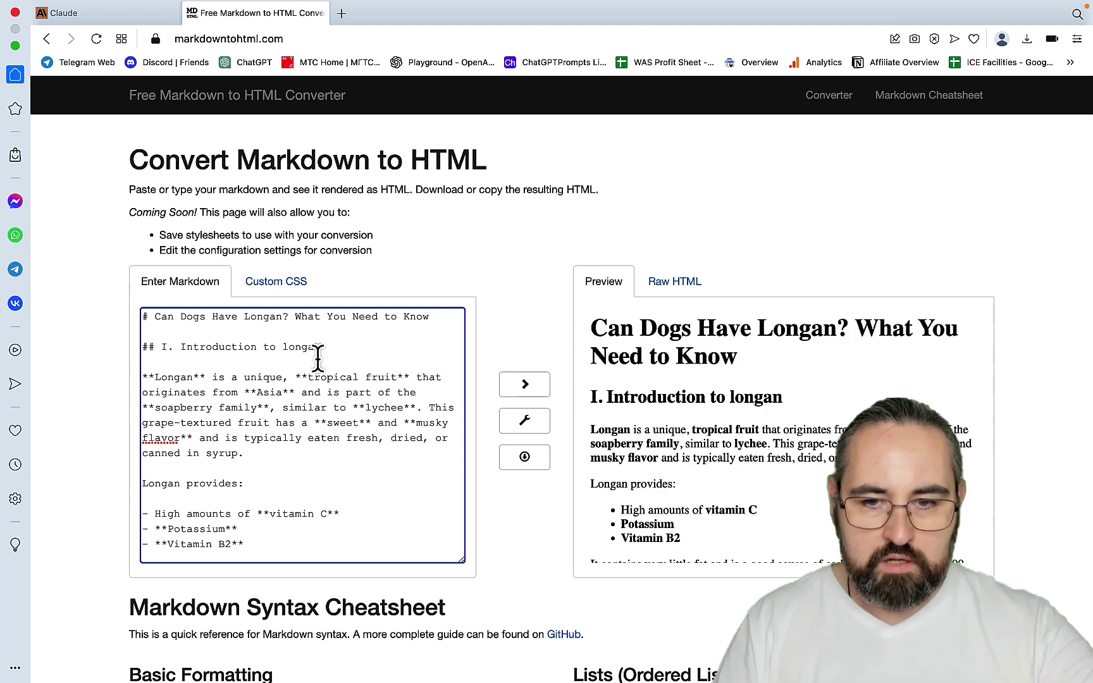
pyautogui.moveTo(320, 347); pyautogui.dragTo(144, 346)
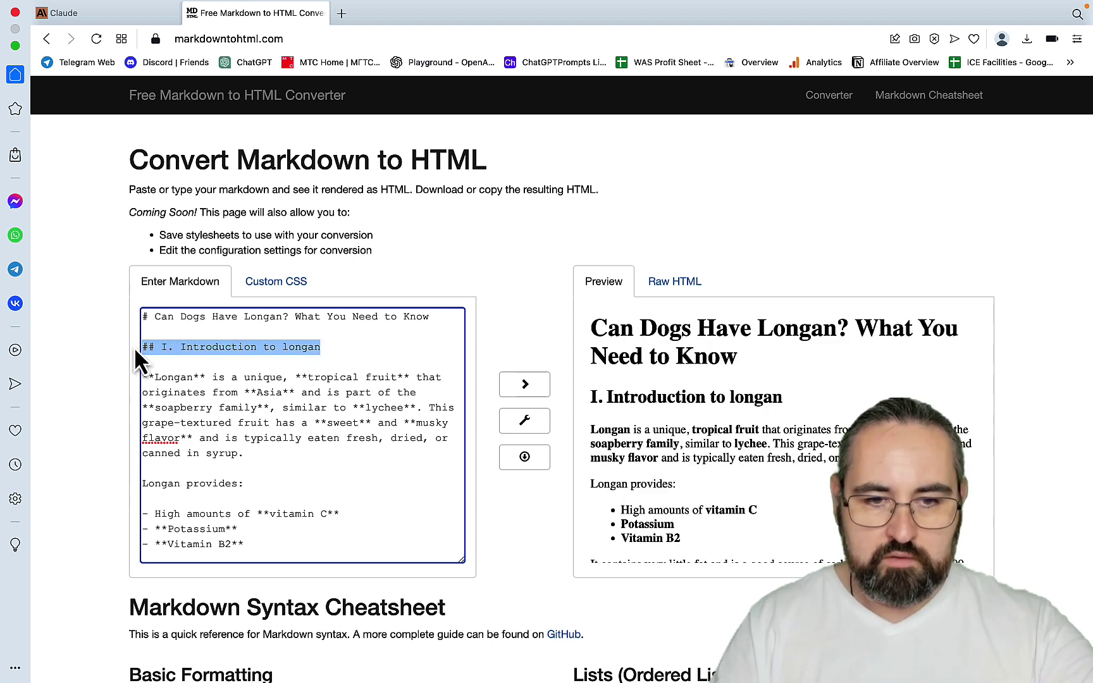
pyautogui.press('BackSpace')
pyautogui.press('BackSpace')
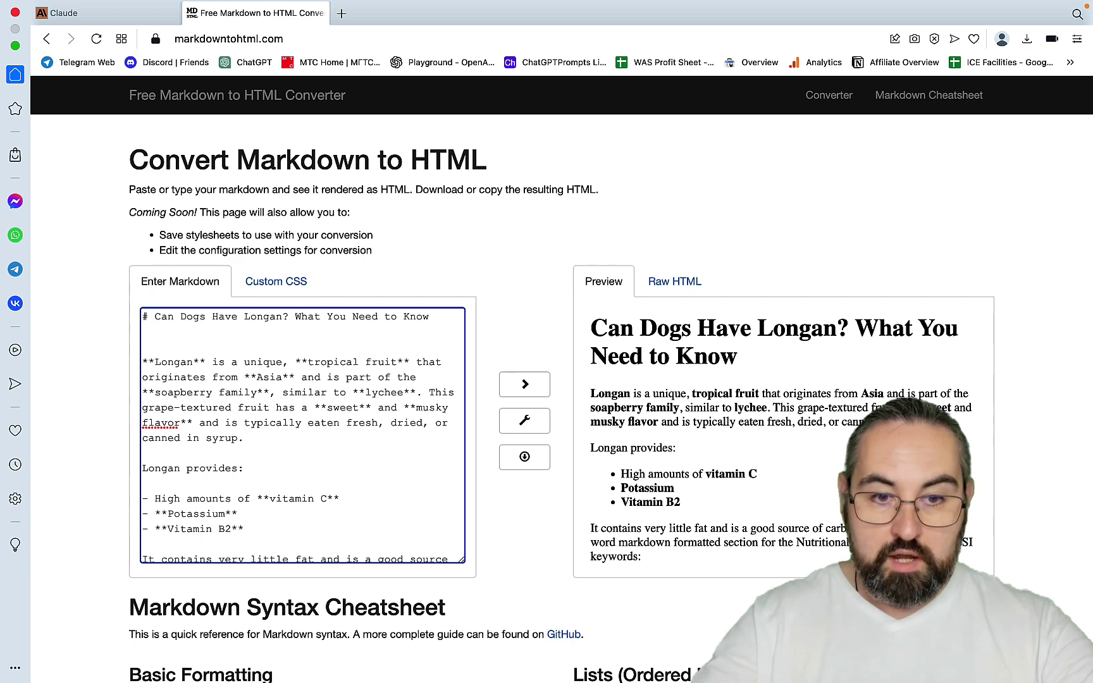
pyautogui.scroll(-3, 823, 367)
pyautogui.scroll(3, 826, 379)
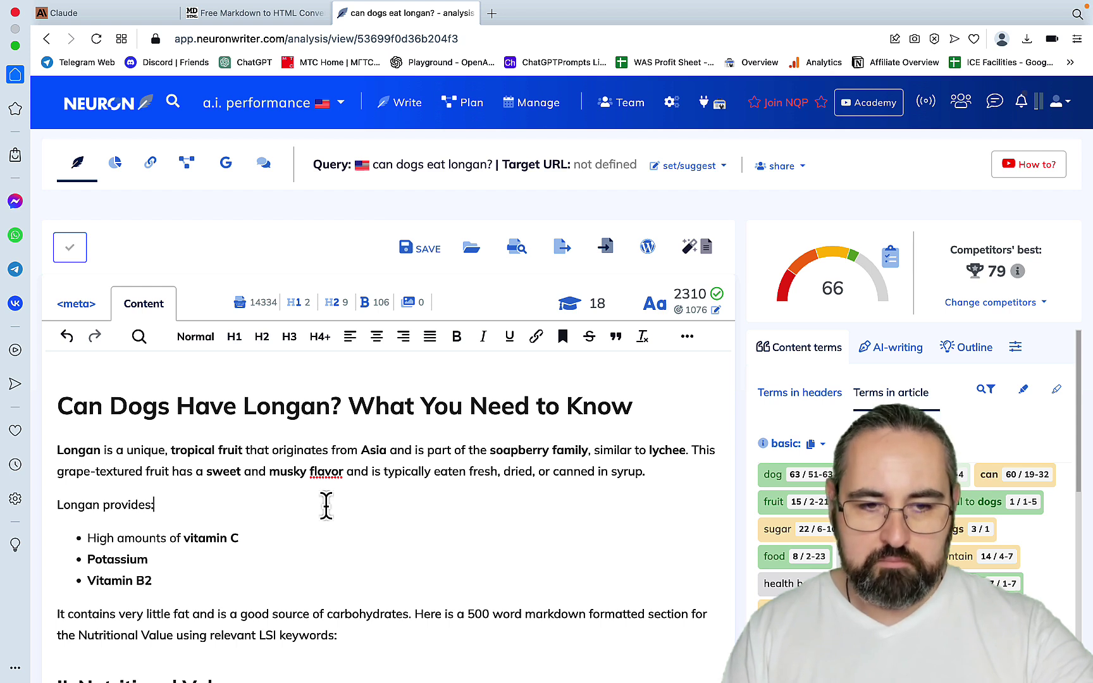
# Step: Remove the 'II.' numbering from the second section heading
pyautogui.click(52, 405)
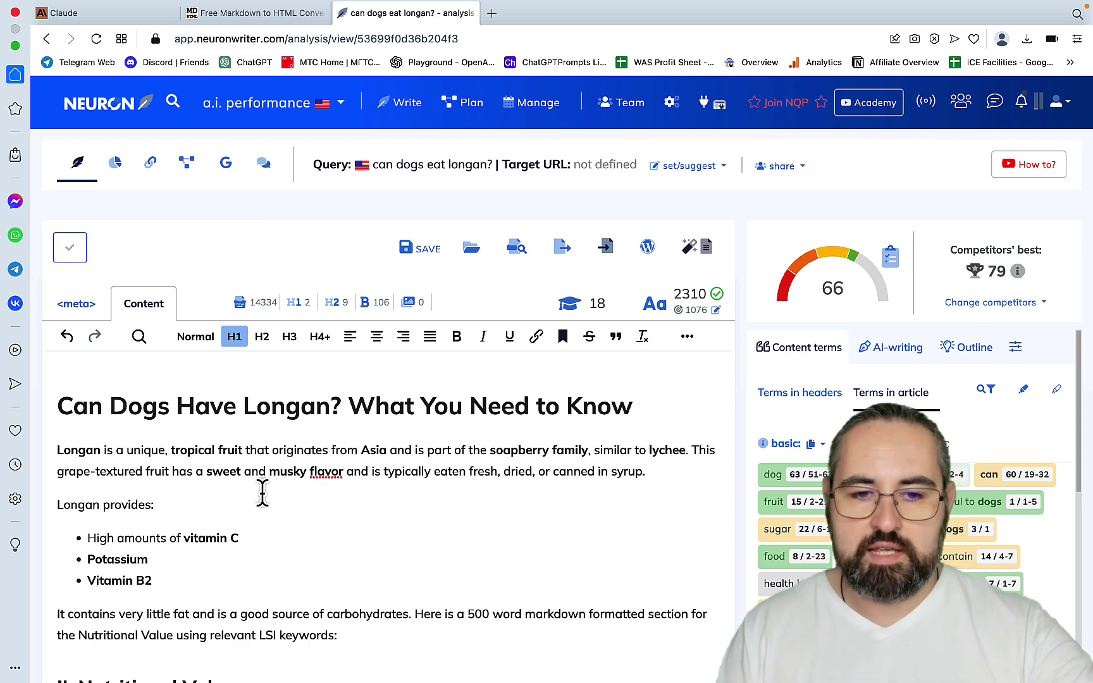
pyautogui.click(286, 412)
pyautogui.moveTo(644, 402); pyautogui.dragTo(136, 390)
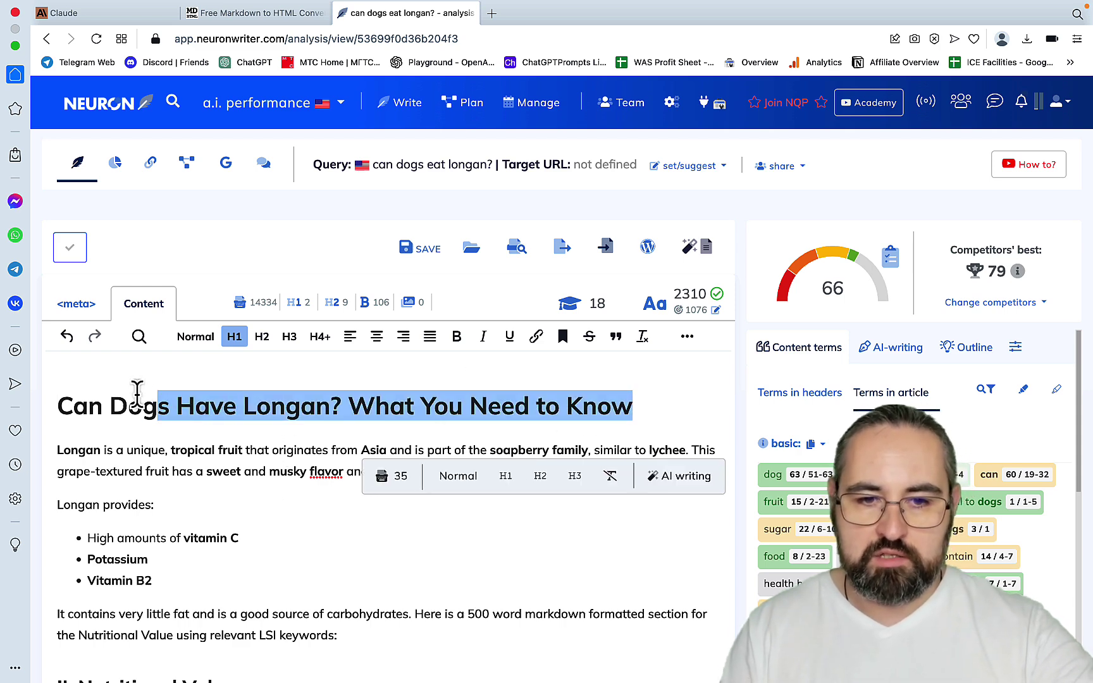
pyautogui.click(264, 556)
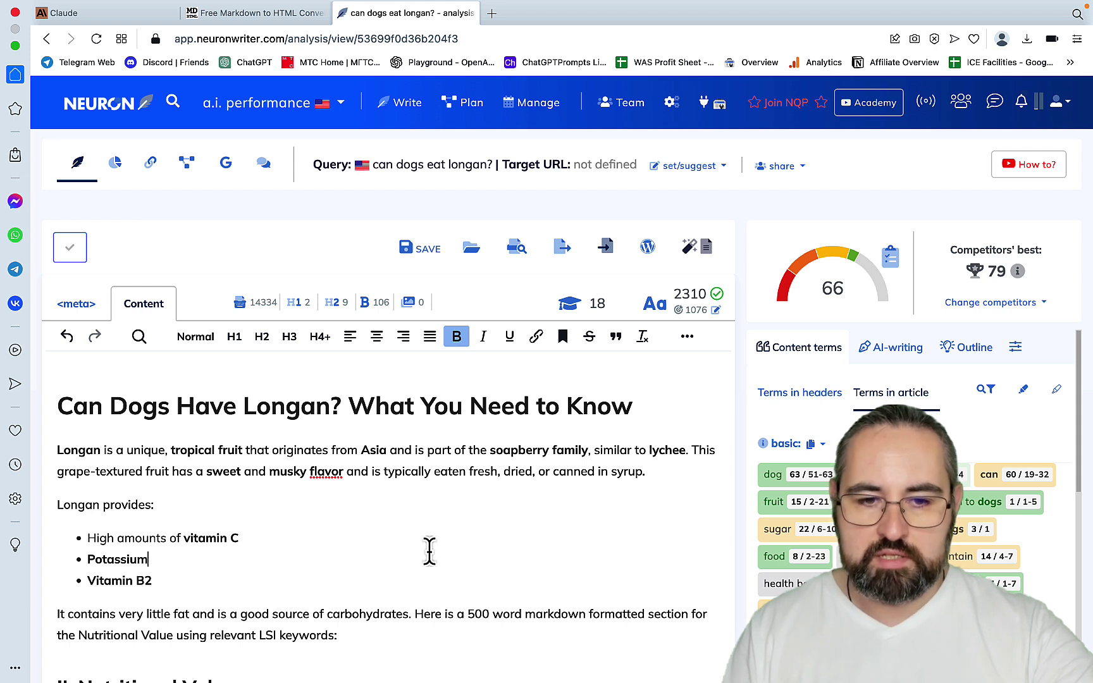
pyautogui.moveTo(698, 309)
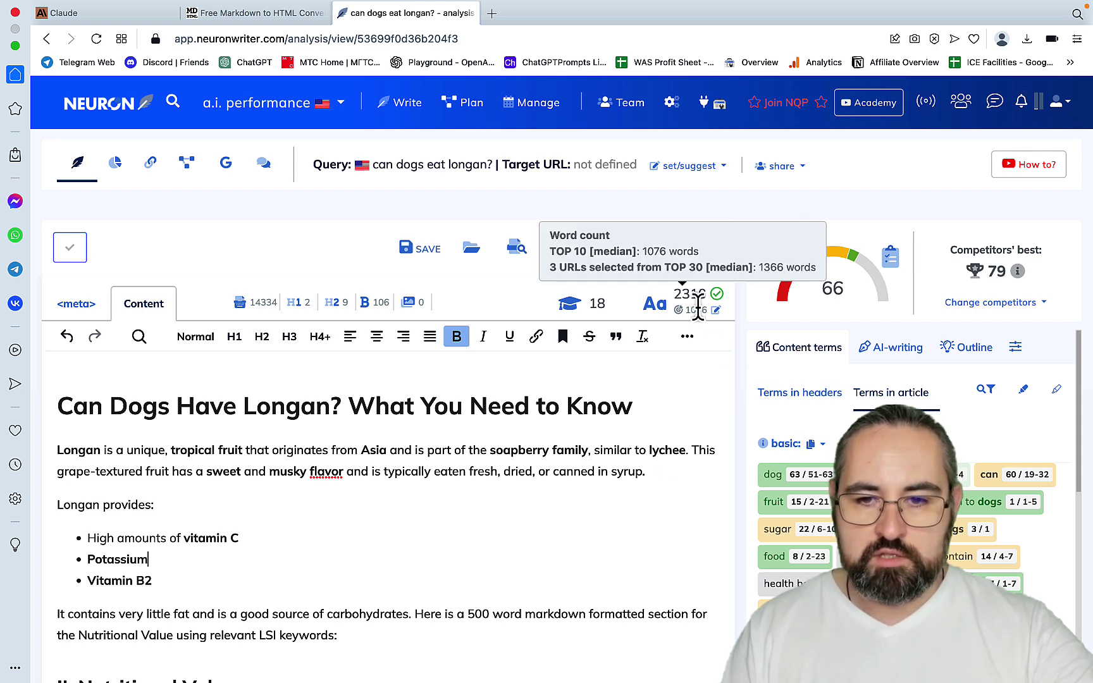
pyautogui.scroll(-3, 209, 556)
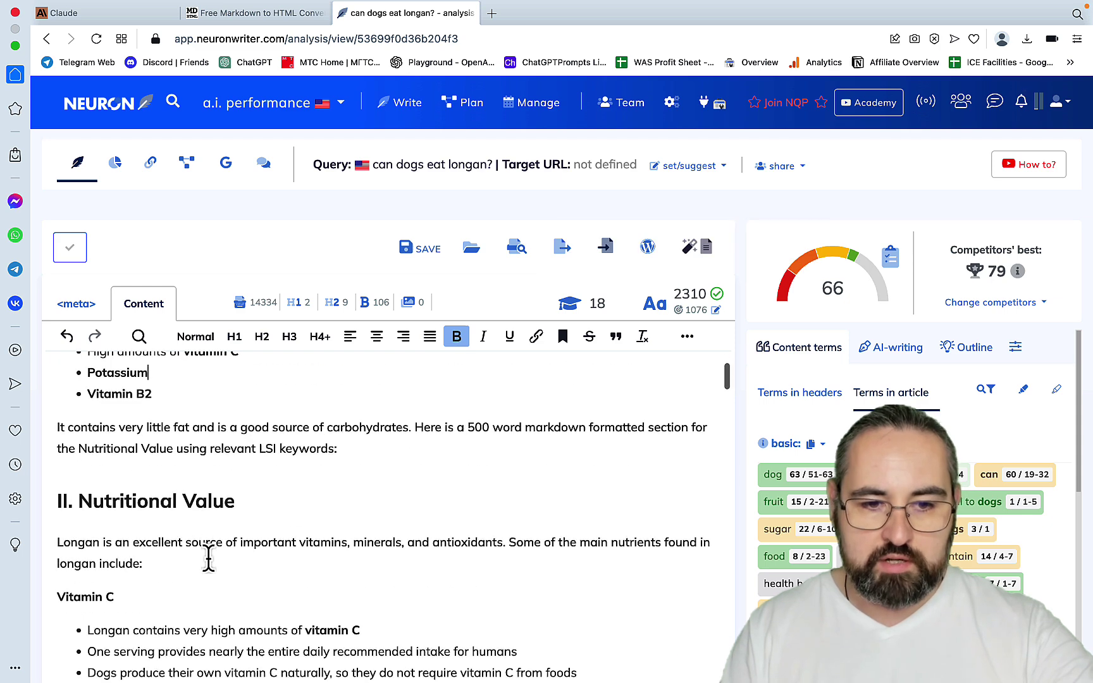
pyautogui.moveTo(79, 503); pyautogui.dragTo(44, 503)
pyautogui.press('BackSpace')
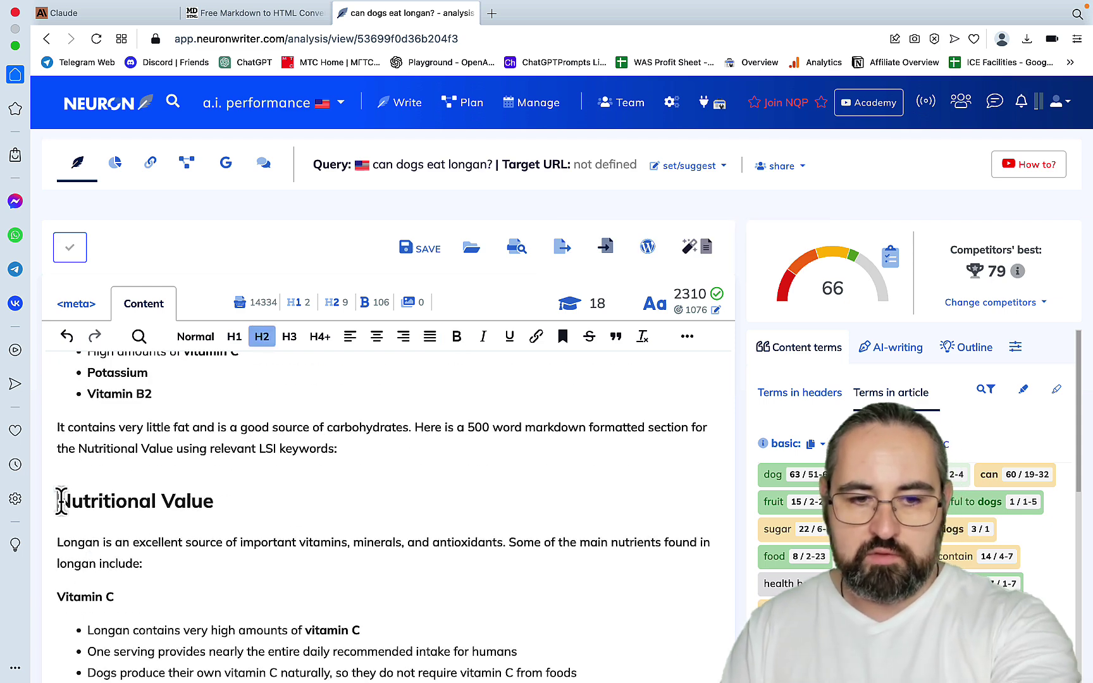
pyautogui.scroll(-5, 81, 508)
pyautogui.scroll(-10, 80, 507)
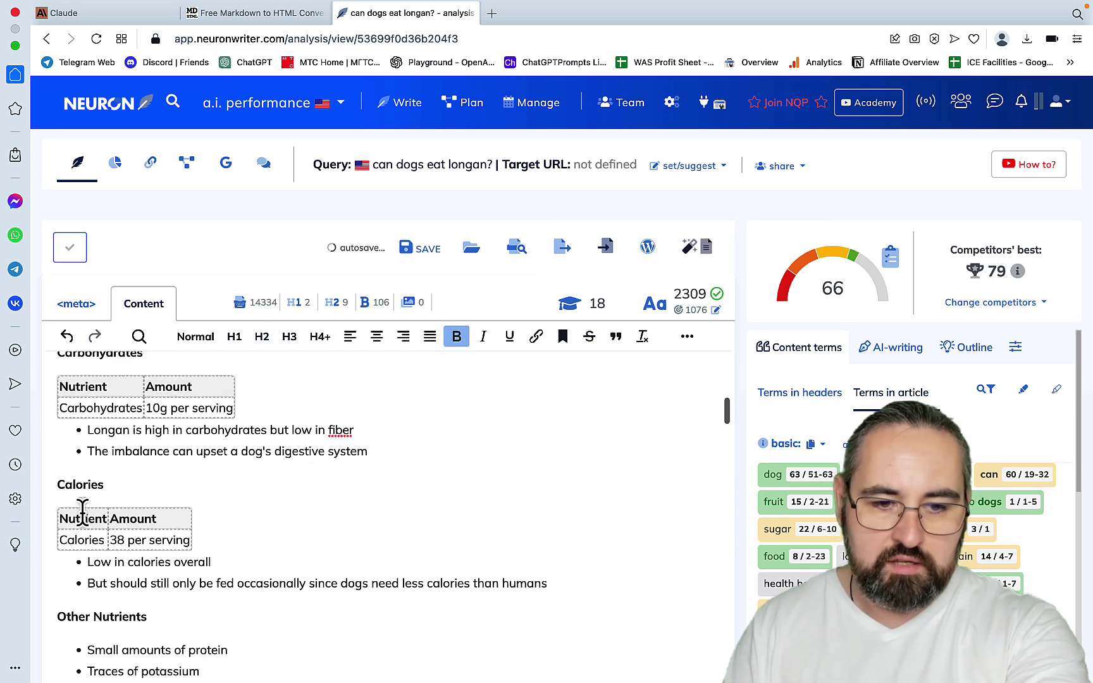
pyautogui.scroll(-9, 137, 556)
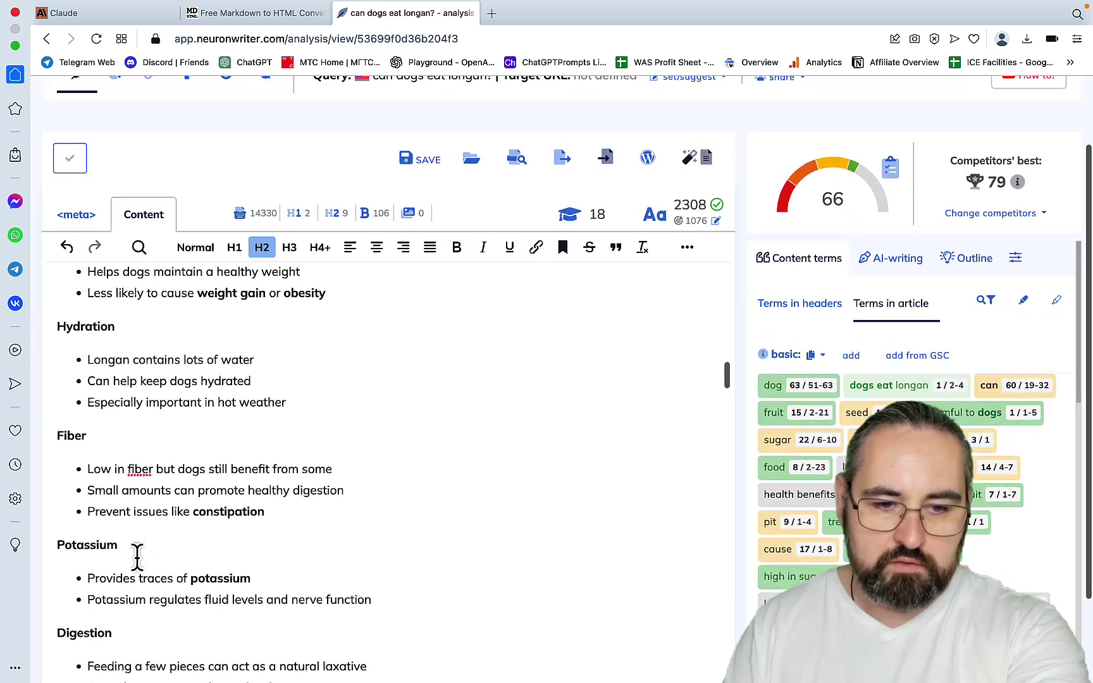
# Step: Remove the 'IV.', 'V.' and 'X.' prefixes from the Risks, next and Consult a Veterinarian headings
pyautogui.moveTo(88, 552); pyautogui.dragTo(44, 555)
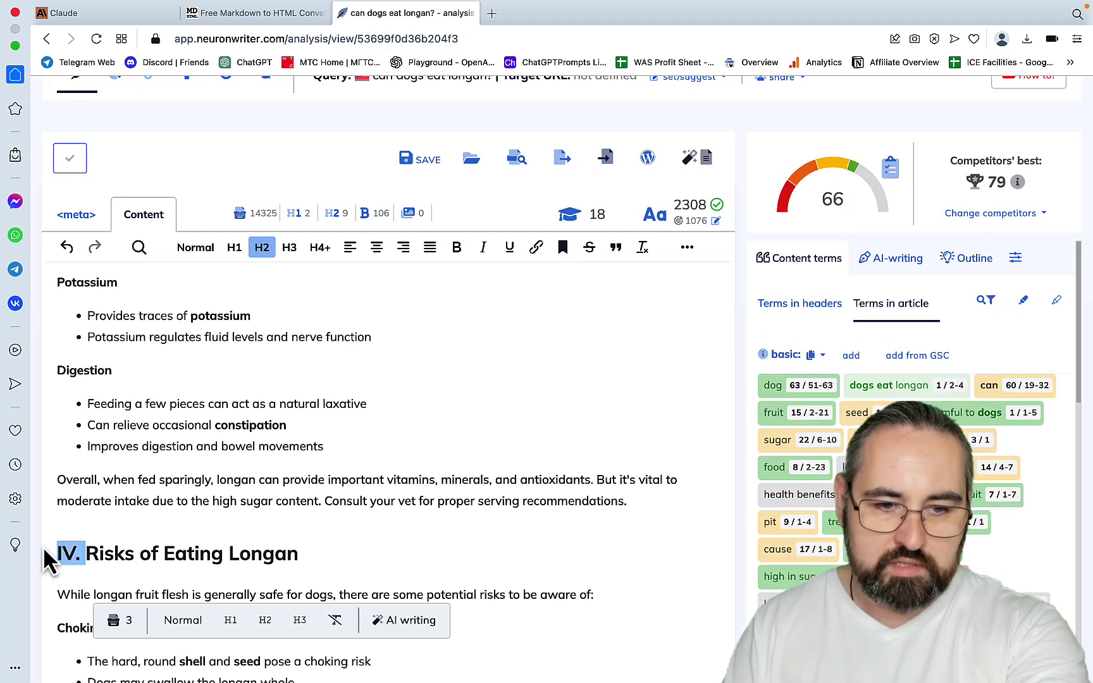
pyautogui.press('BackSpace')
pyautogui.scroll(-10, 196, 532)
pyautogui.scroll(-7, 196, 534)
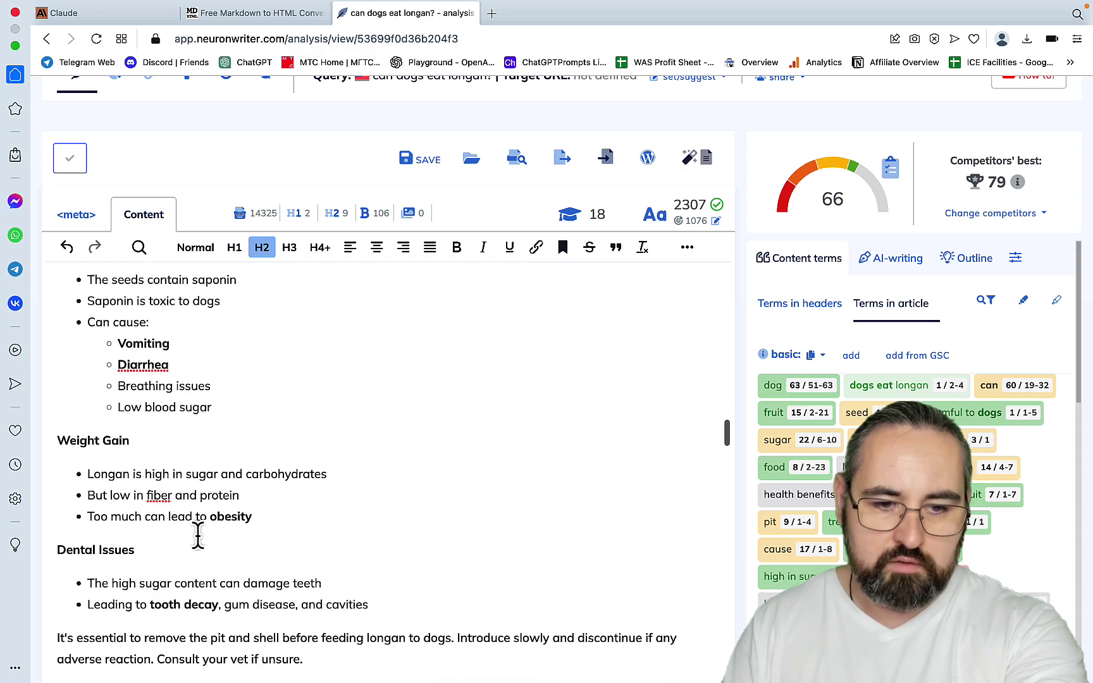
pyautogui.press('BackSpace')
pyautogui.moveTo(82, 464); pyautogui.dragTo(45, 473)
pyautogui.scroll(-20, 64, 468)
pyautogui.press('BackSpace')
pyautogui.scroll(-16, 211, 523)
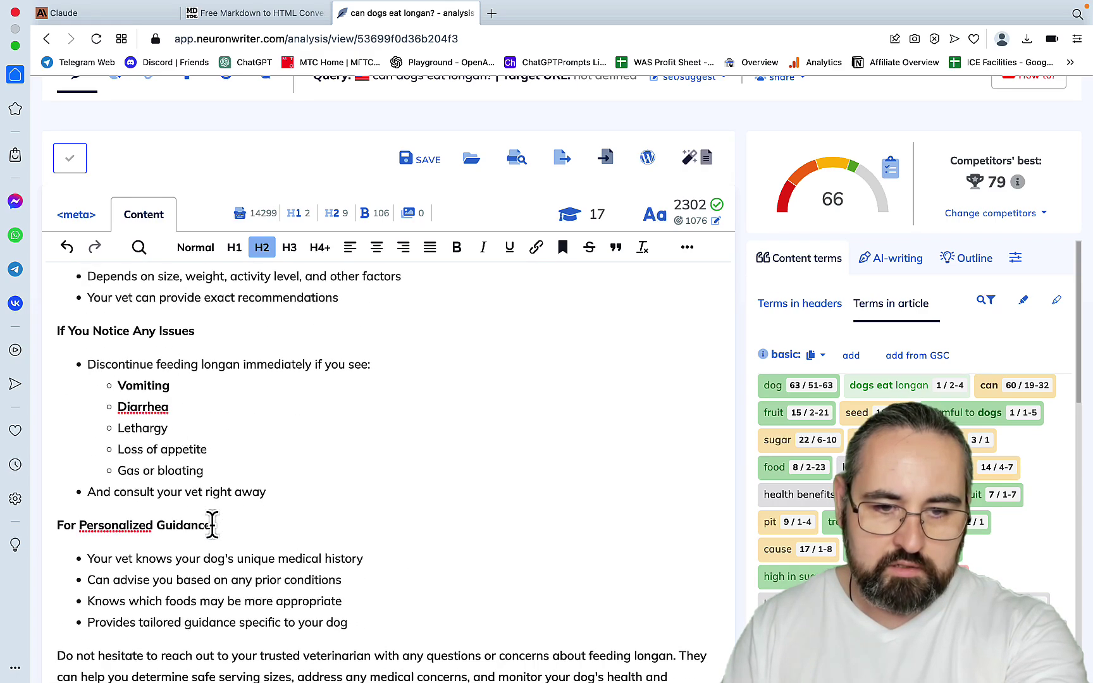
pyautogui.scroll(-2, 319, 500)
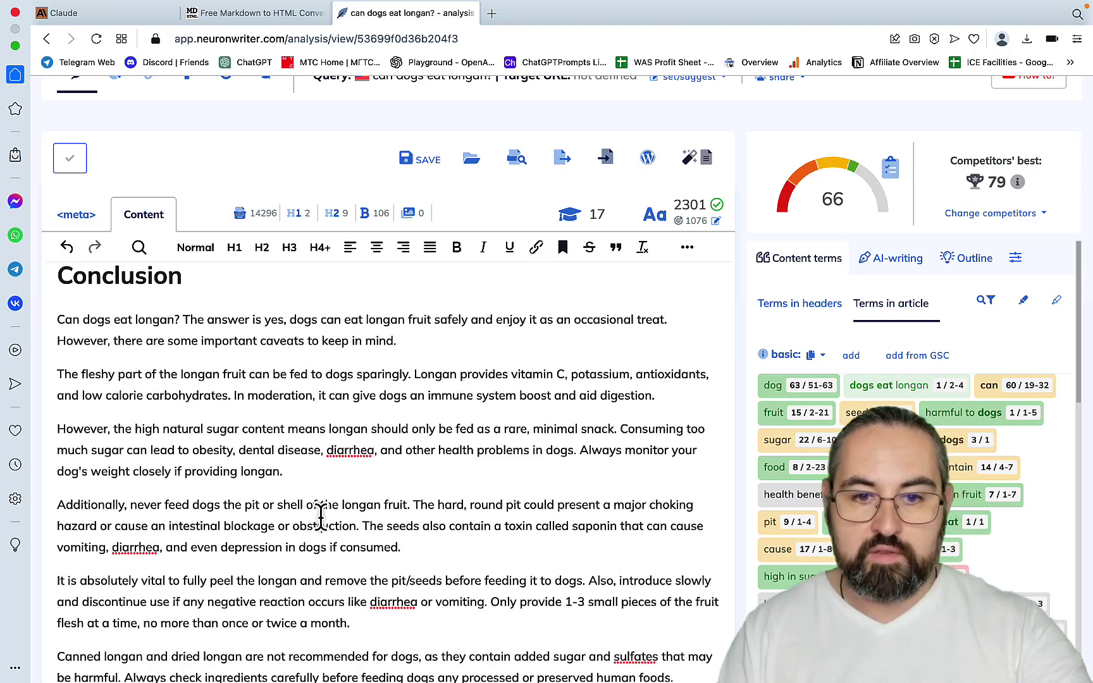
pyautogui.scroll(-15, 510, 509)
pyautogui.scroll(20, 510, 513)
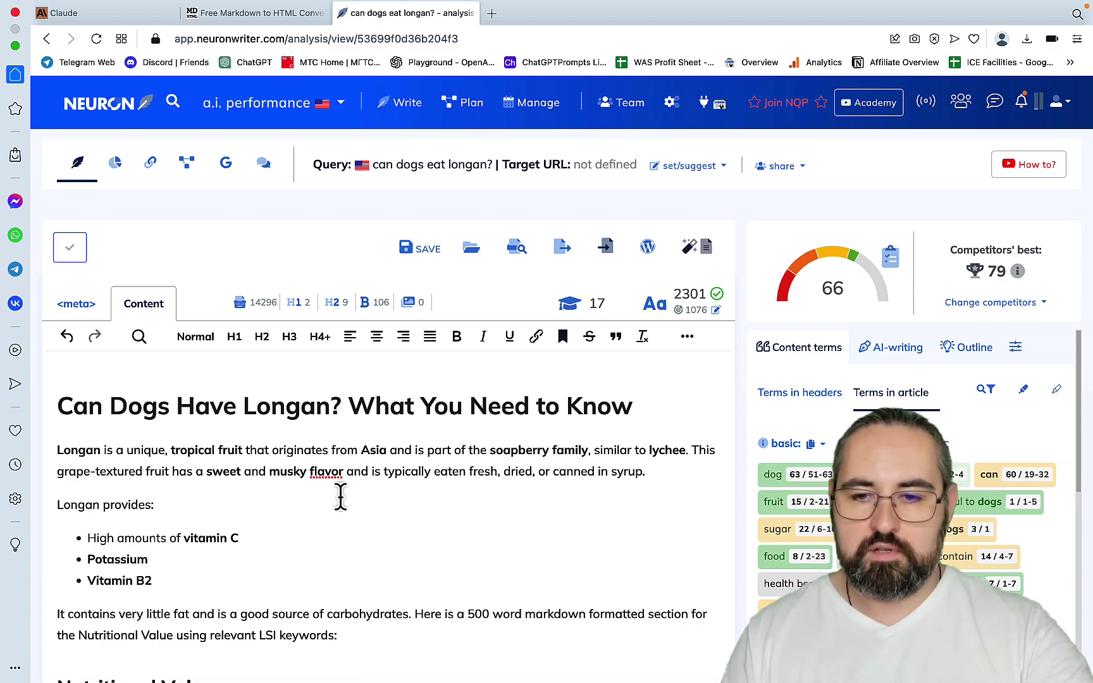
# Step: Generate an FAQ after the Conclusion using the Advanced FAQ AI-writing template, covering seeds, treats, skin, allergies and toxicity
pyautogui.scroll(-20, 340, 497)
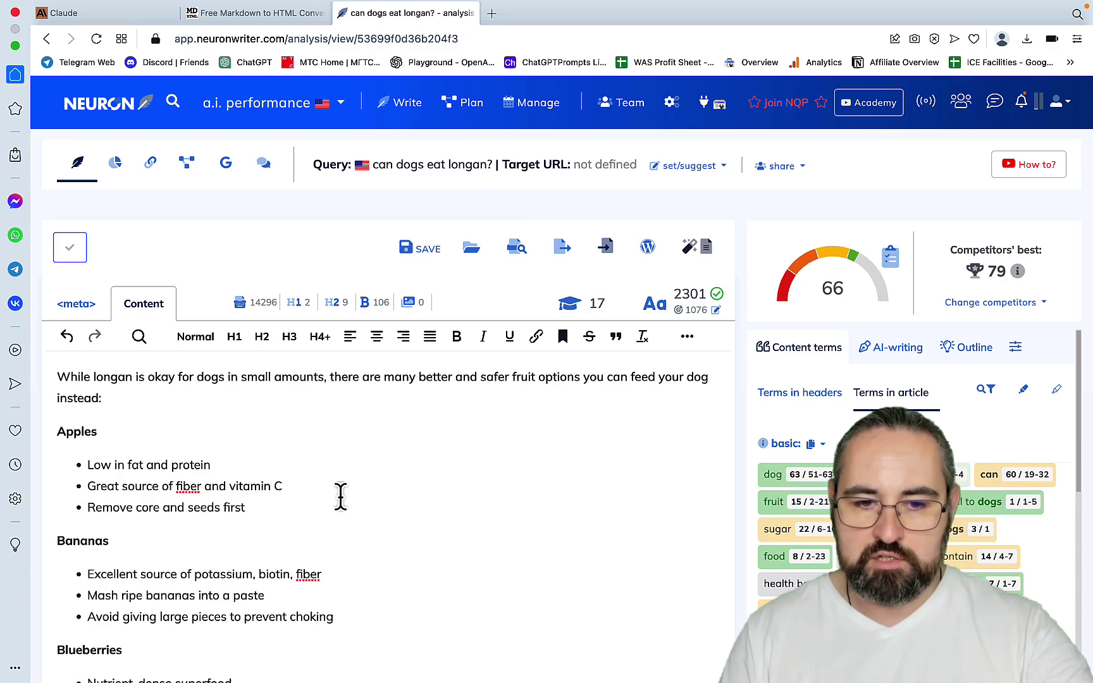
pyautogui.scroll(-20, 341, 497)
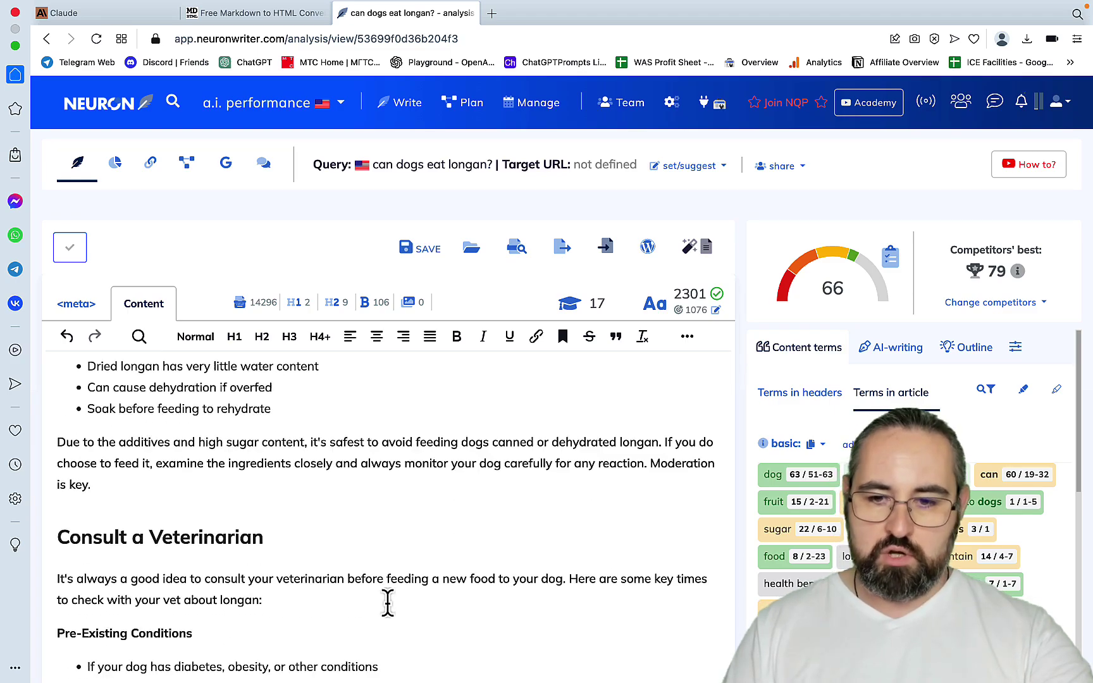
pyautogui.scroll(-15, 387, 601)
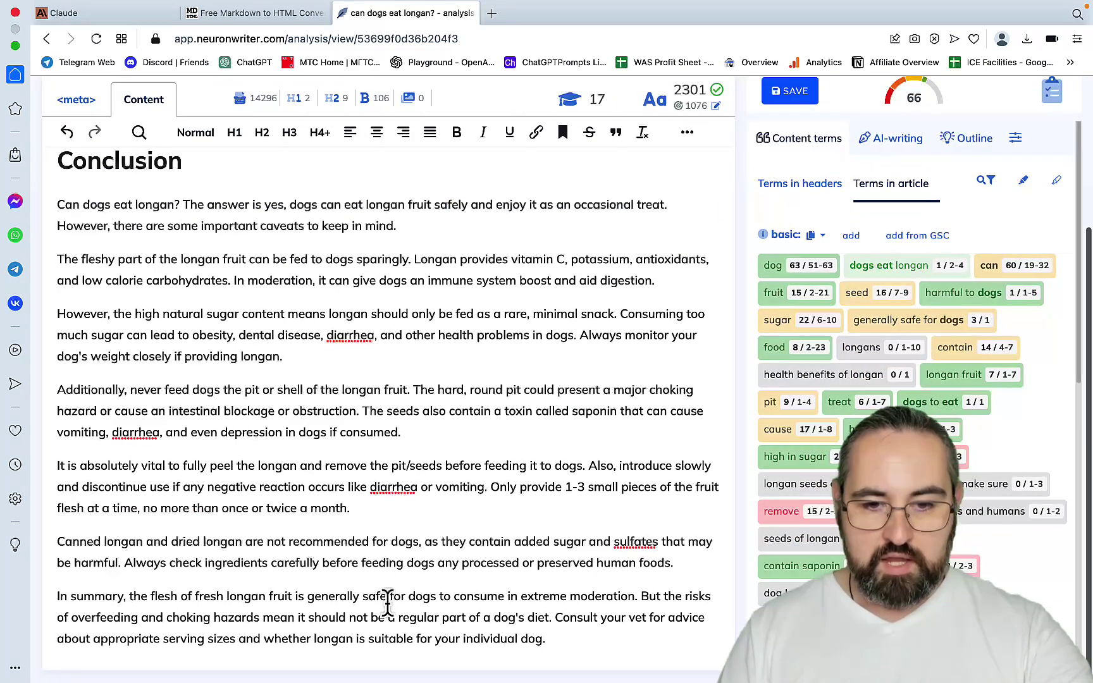
pyautogui.click(584, 644)
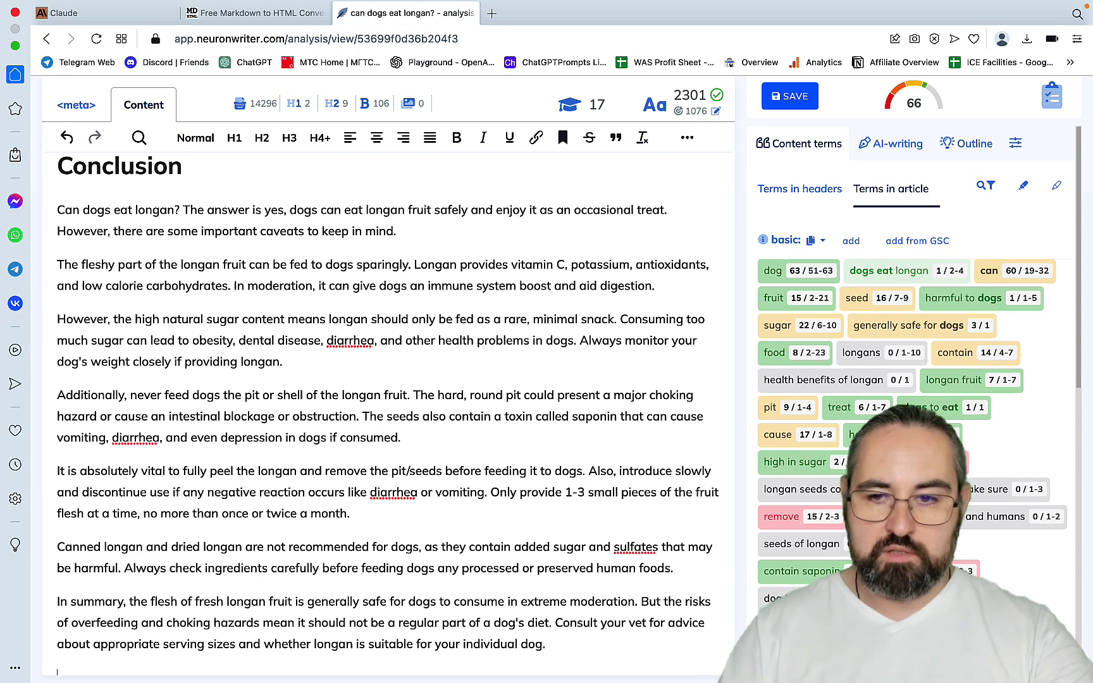
pyautogui.click(896, 146)
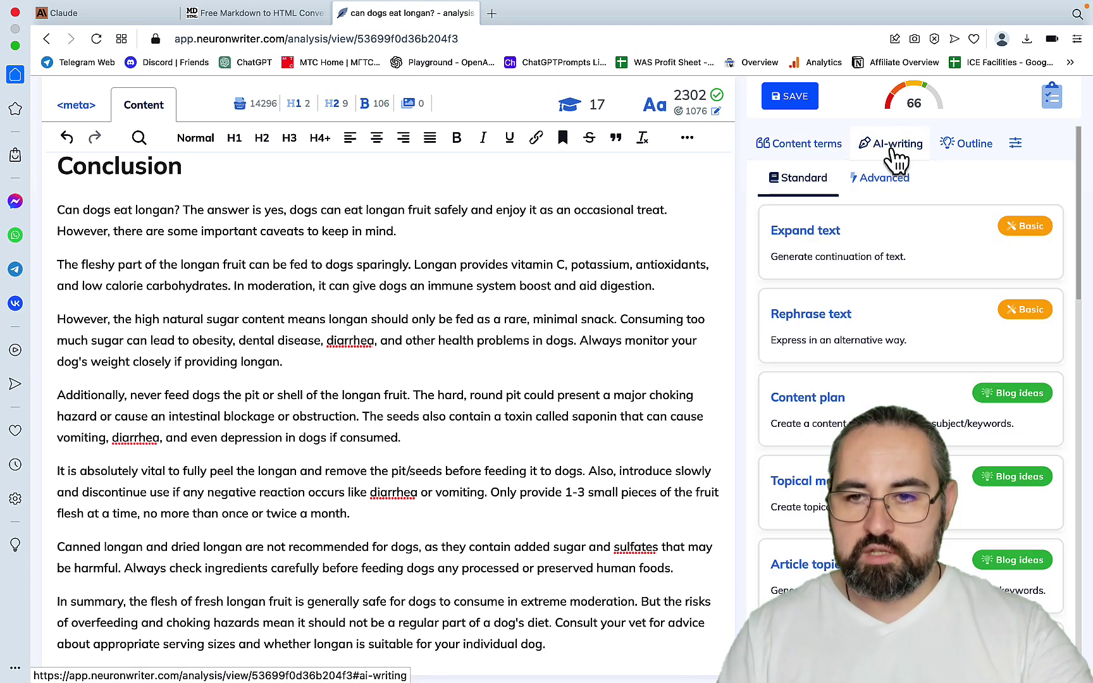
pyautogui.scroll(-3, 908, 386)
pyautogui.click(884, 178)
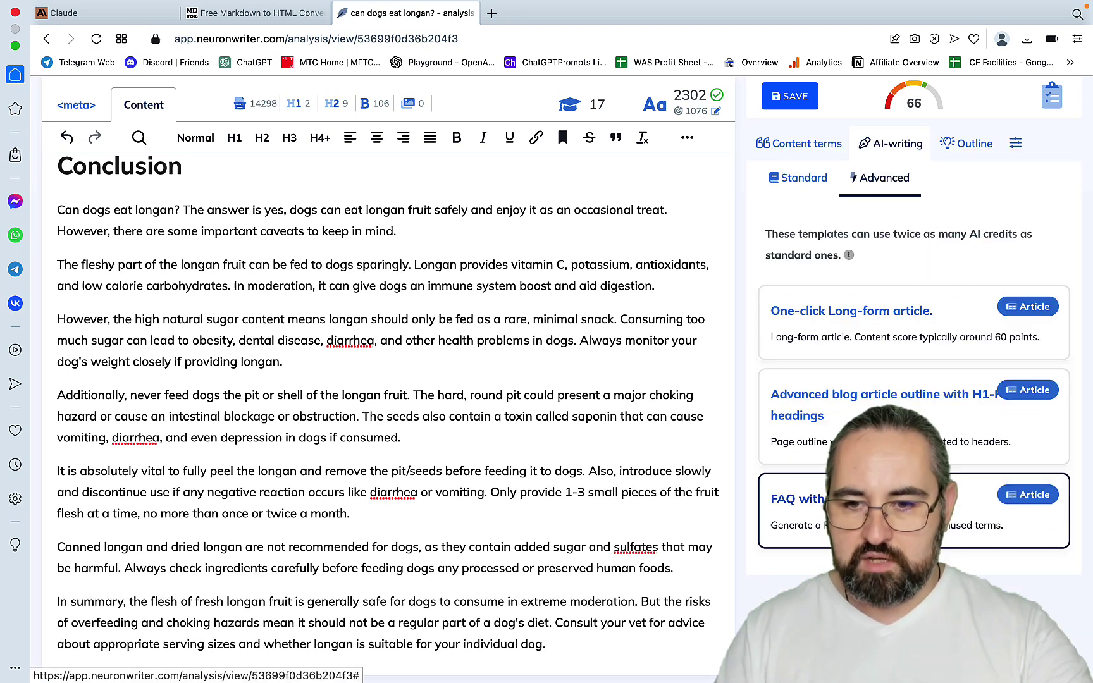
pyautogui.click(886, 506)
pyautogui.scroll(-2, 885, 506)
pyautogui.click(886, 506)
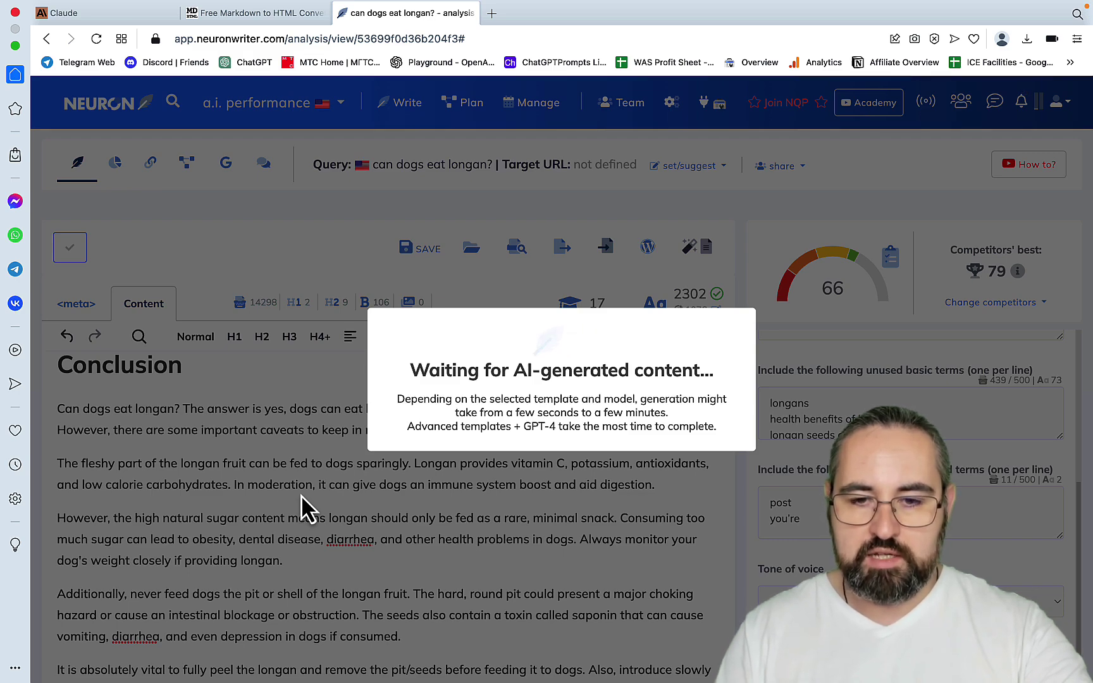
pyautogui.scroll(-10, 281, 500)
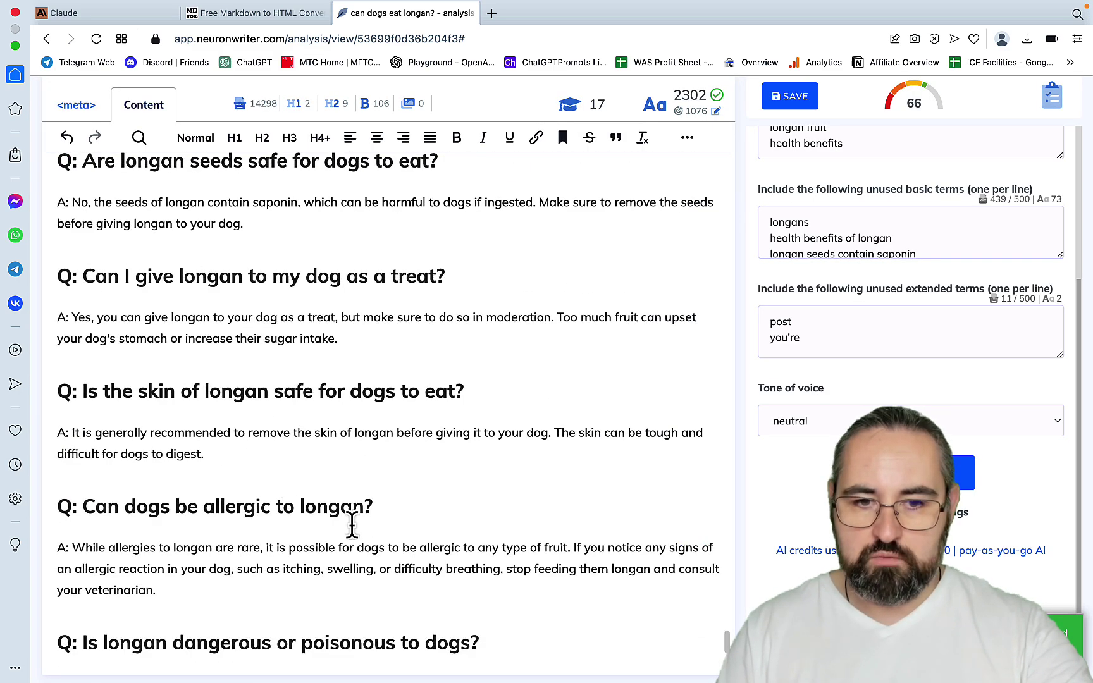
# Step: Select the whole 2724-word article, from the title through the FAQ
pyautogui.click(350, 508)
pyautogui.scroll(-20, 350, 508)
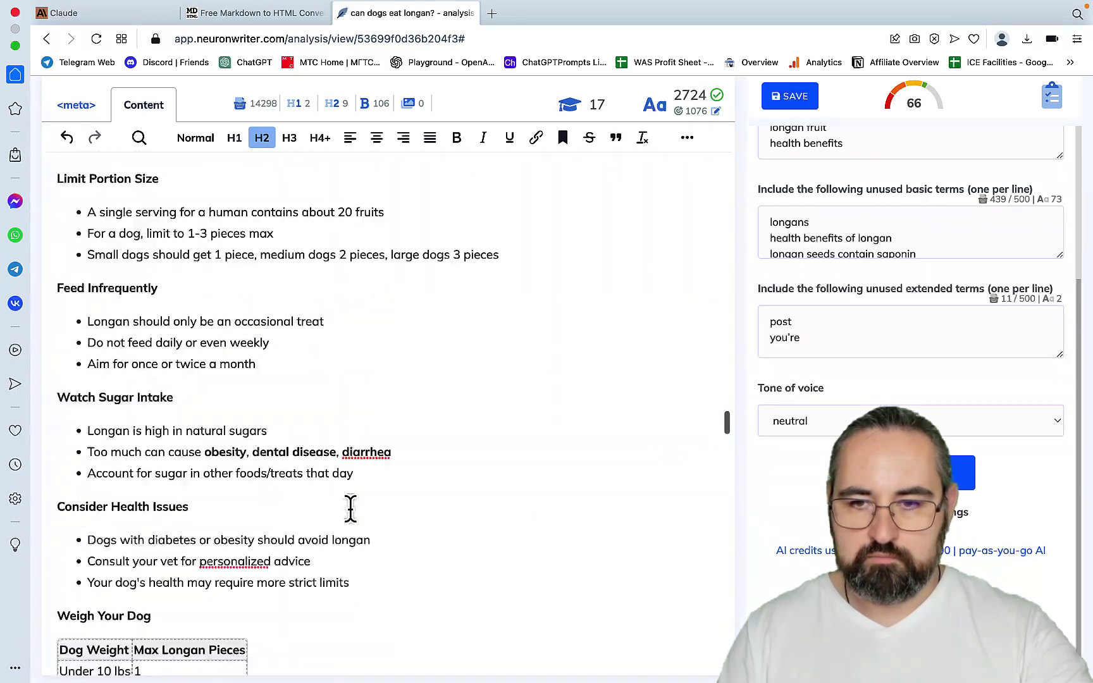
pyautogui.scroll(20, 350, 508)
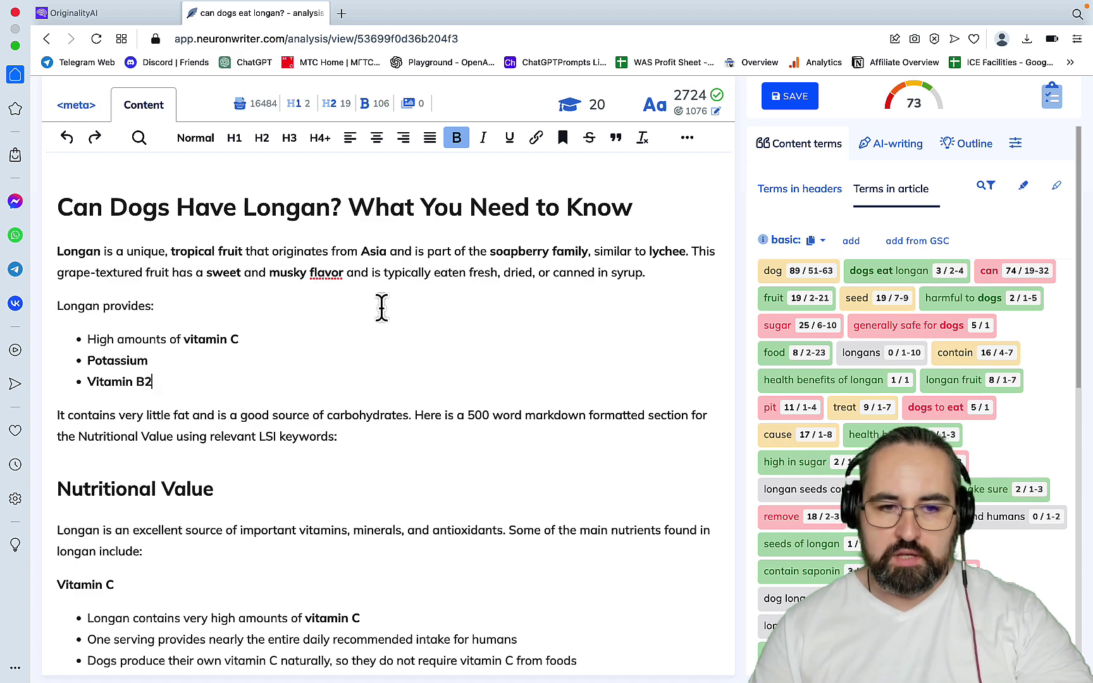
pyautogui.moveTo(60, 207); pyautogui.dragTo(563, 525)
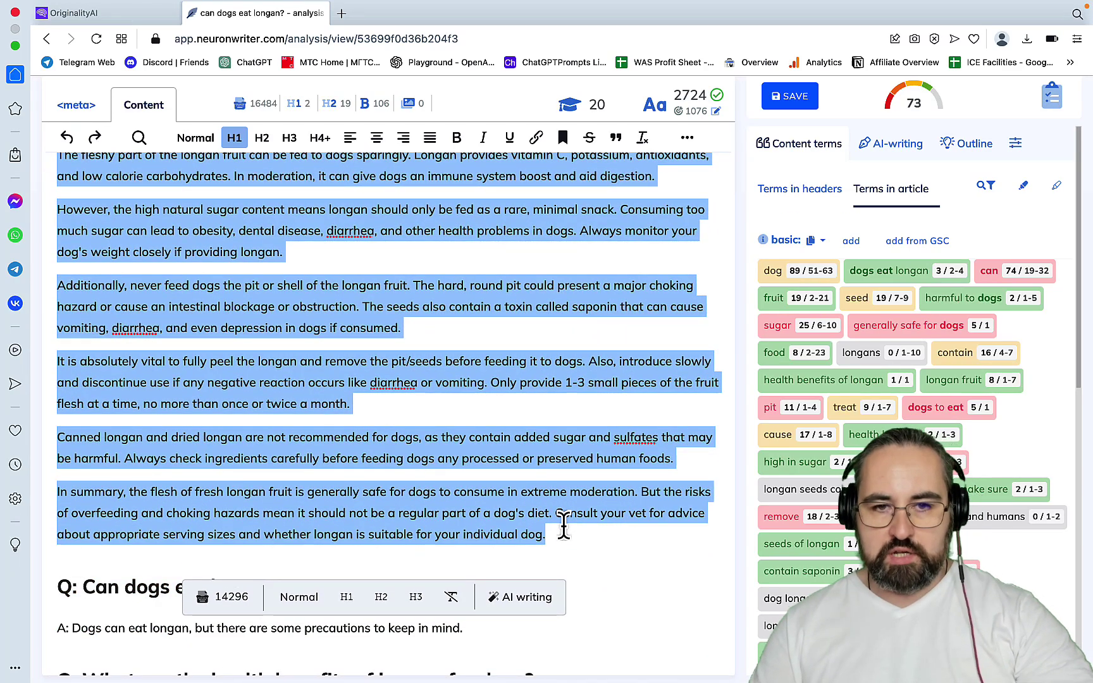
# Step: Start a new Originality.ai scan with Plagiarism & Readability unchecked and paste in the article
pyautogui.click(94, 13)
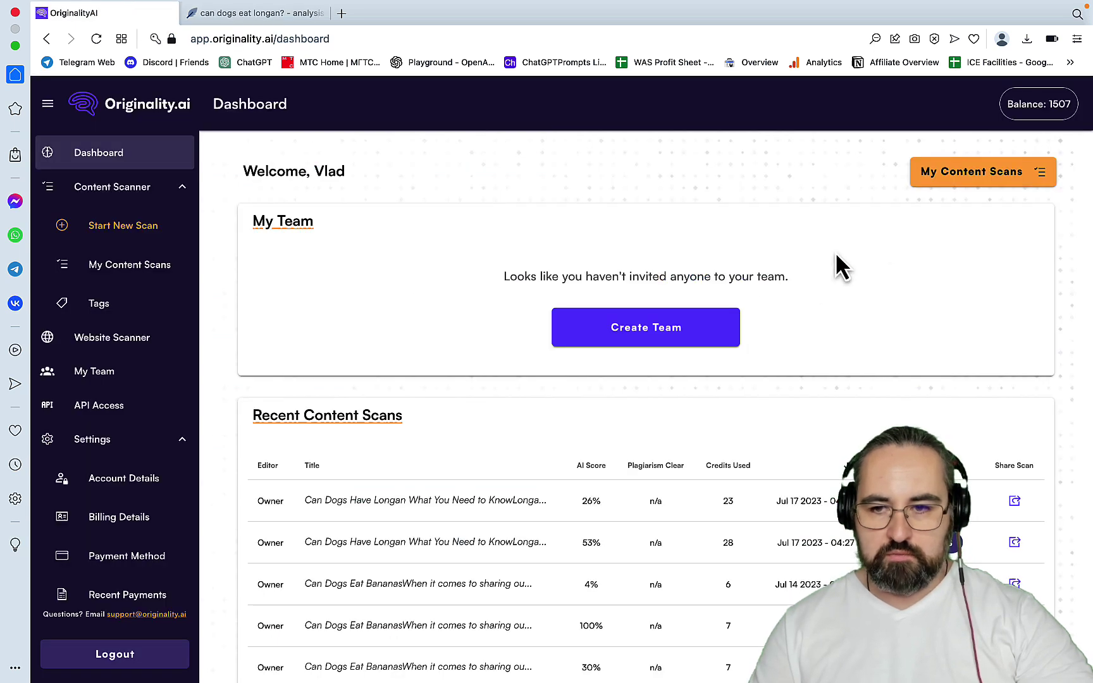
pyautogui.click(952, 177)
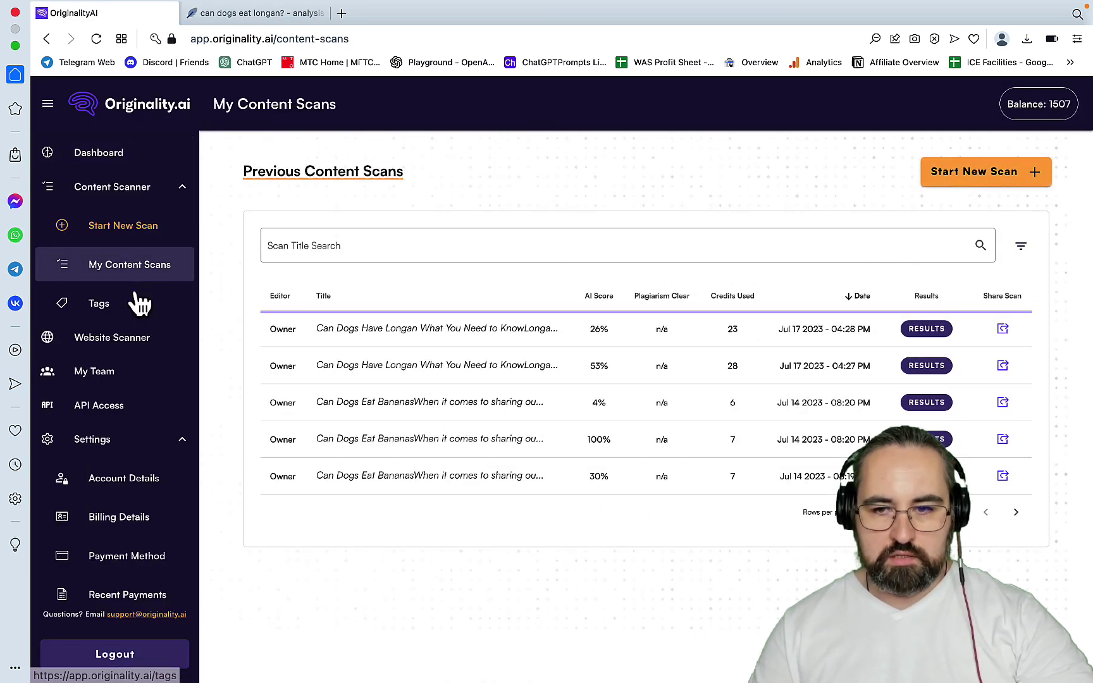
pyautogui.click(968, 175)
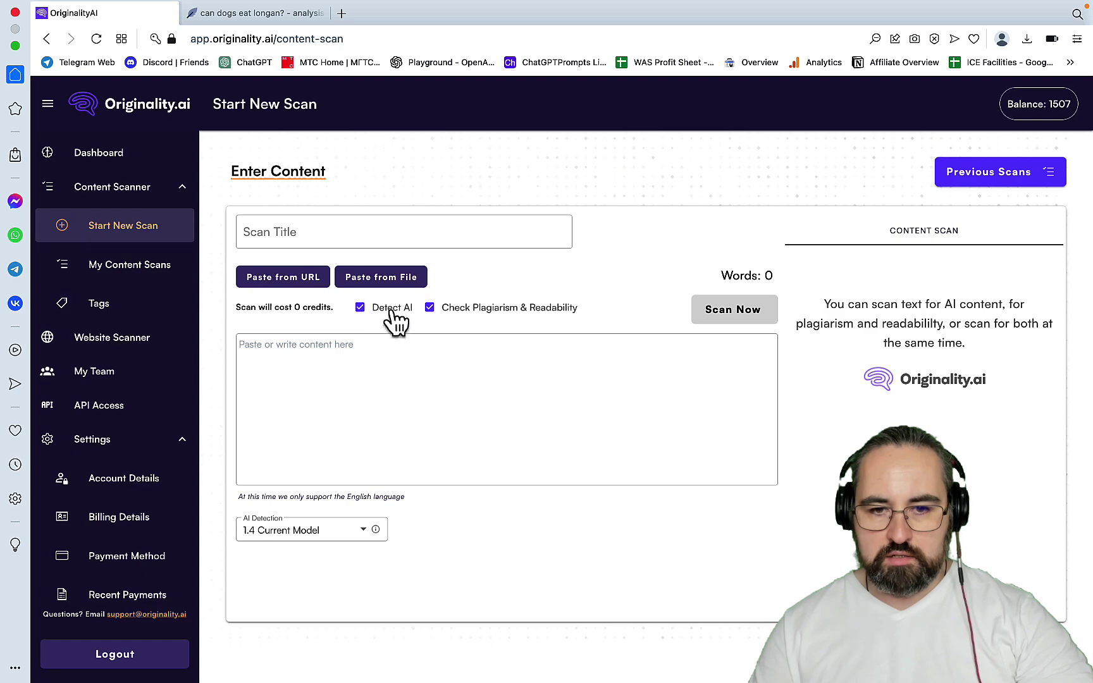
pyautogui.click(430, 307)
pyautogui.click(410, 364)
pyautogui.press('super+v')
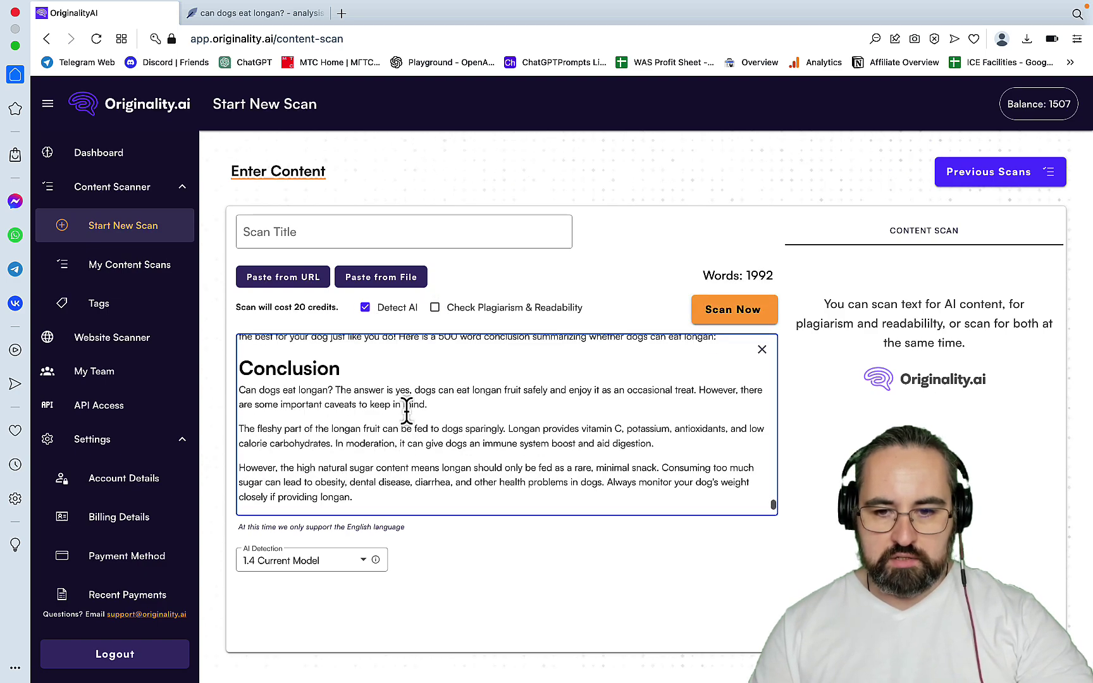
# Step: Run the AI scan, which rates the article 74% Original, then return to NeuronWriter
pyautogui.scroll(20, 406, 412)
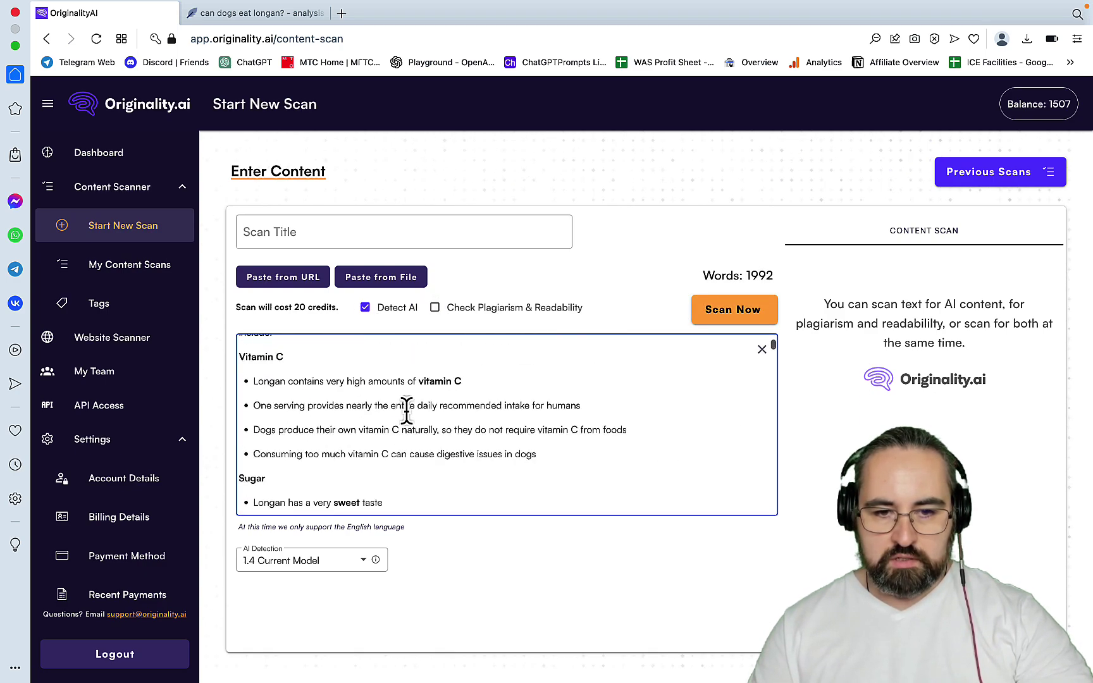
pyautogui.scroll(5, 406, 411)
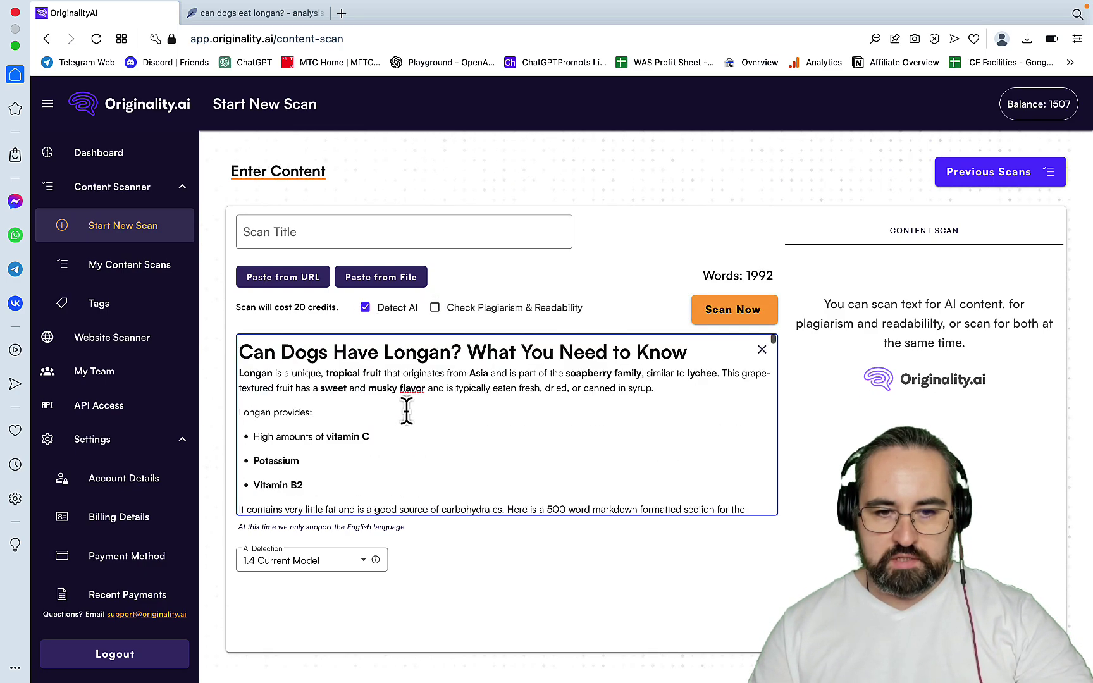
pyautogui.click(724, 321)
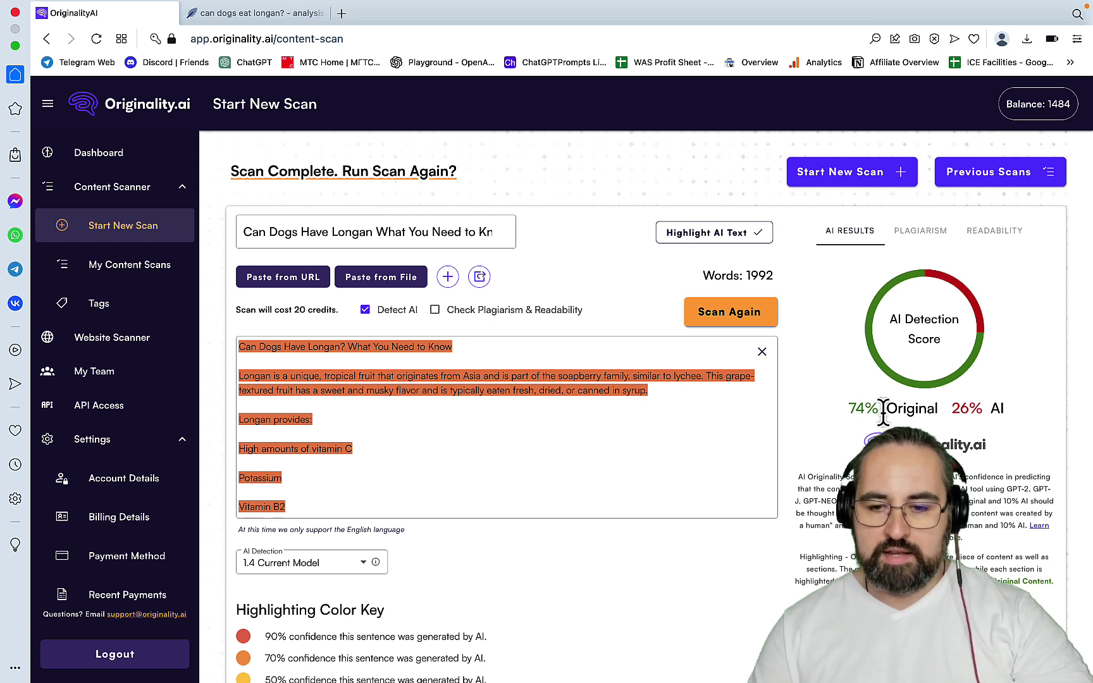
pyautogui.moveTo(884, 410); pyautogui.dragTo(843, 408)
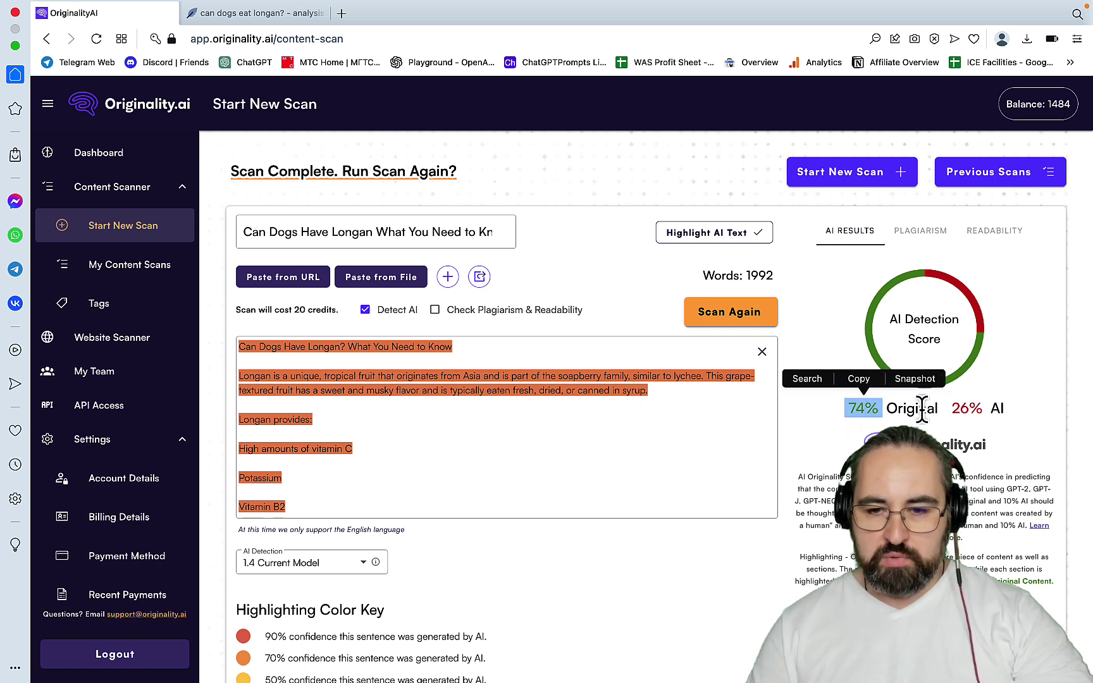
pyautogui.hotkey('ctrl', 'Tab')
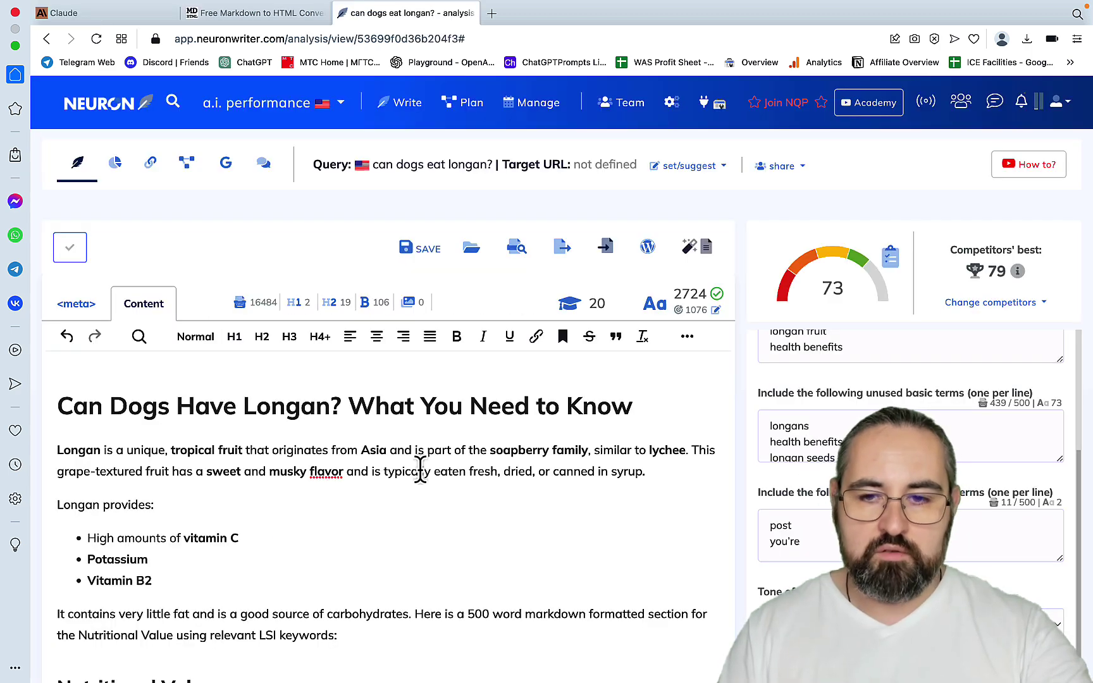